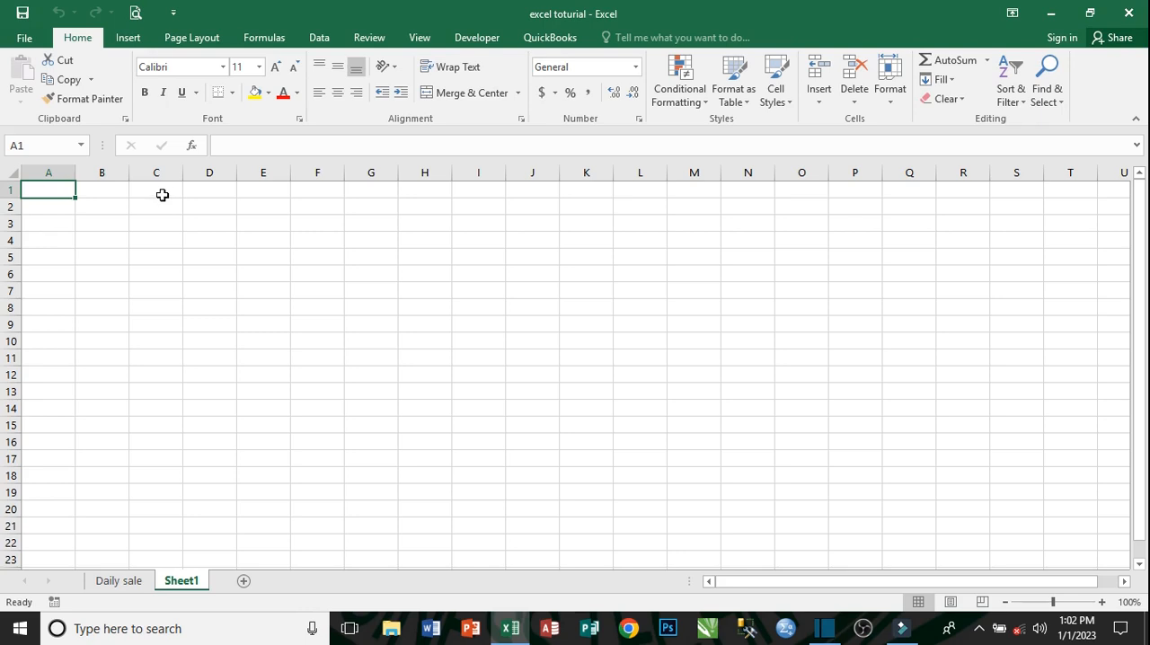
- Merge and center the range B2:J5 into a single title cell
left_click_drag(117, 202, 529, 264)
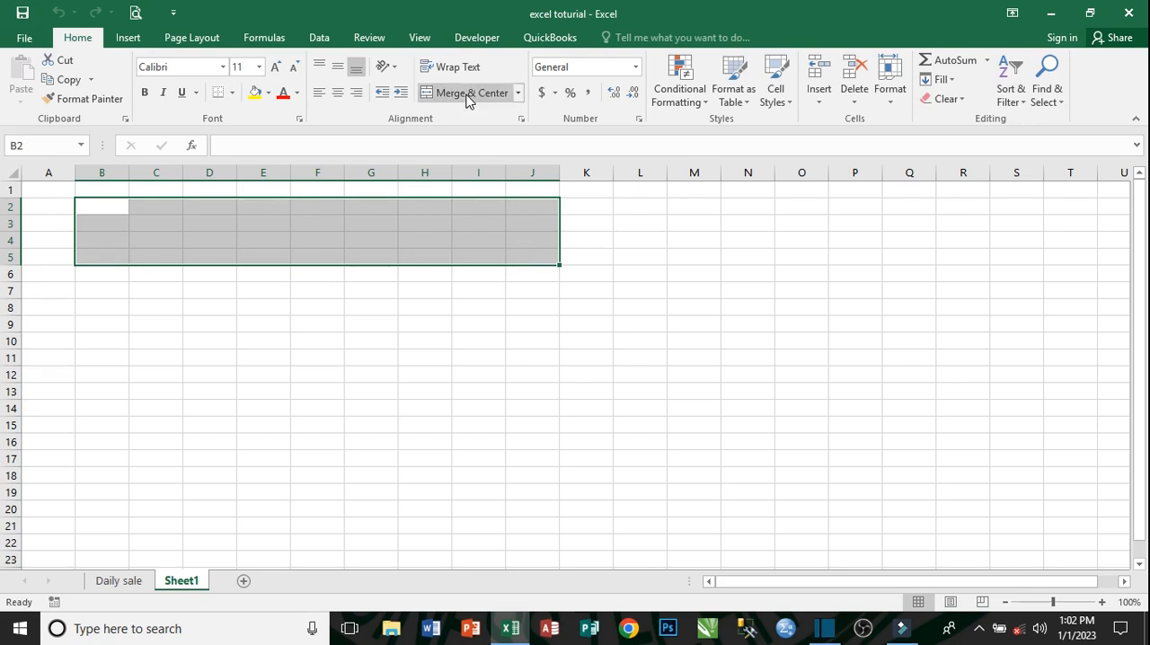
left_click(518, 93)
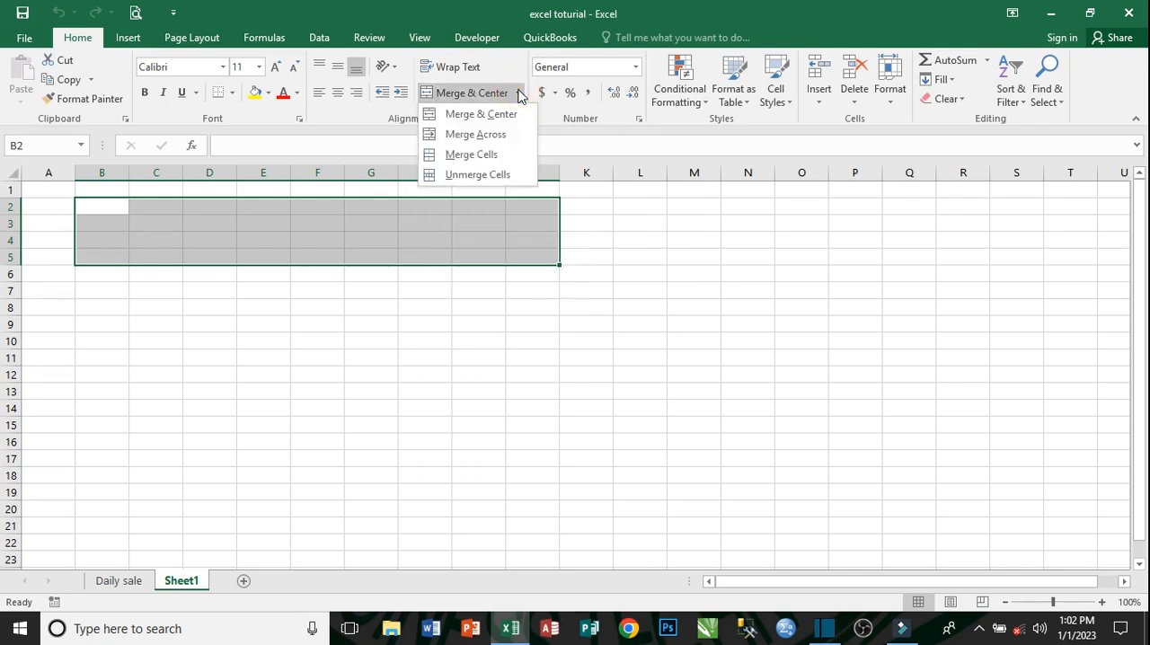
left_click(494, 114)
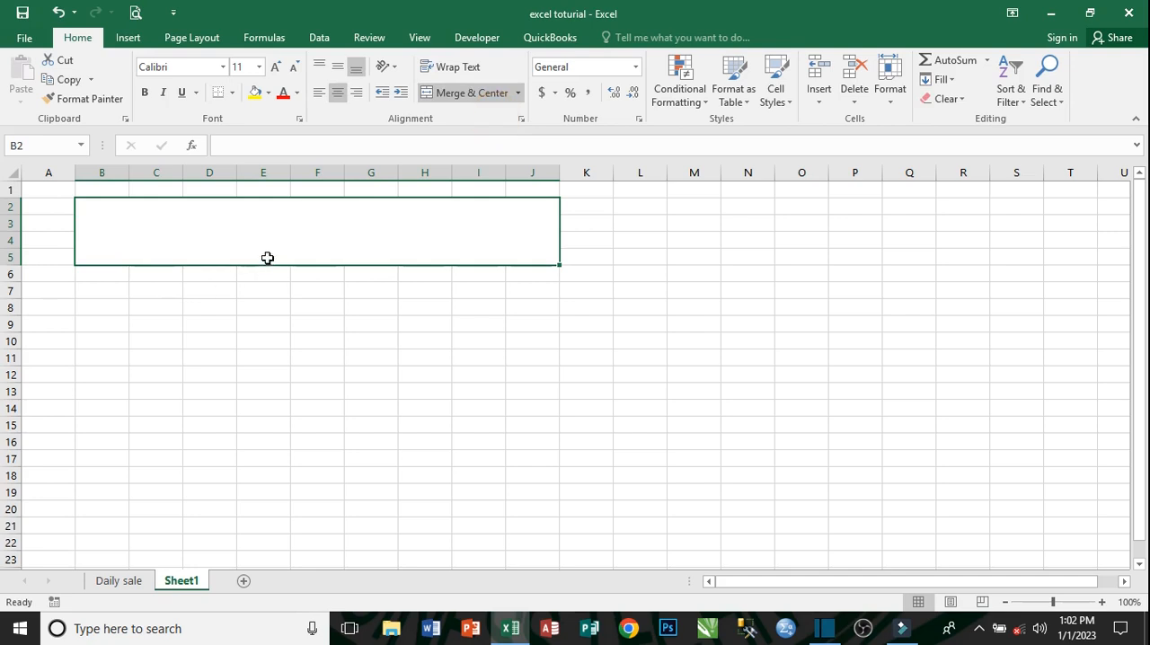
- Enter the title LISBT GROUP PAYROLL in the merged cell B2:J5
double_click(286, 235)
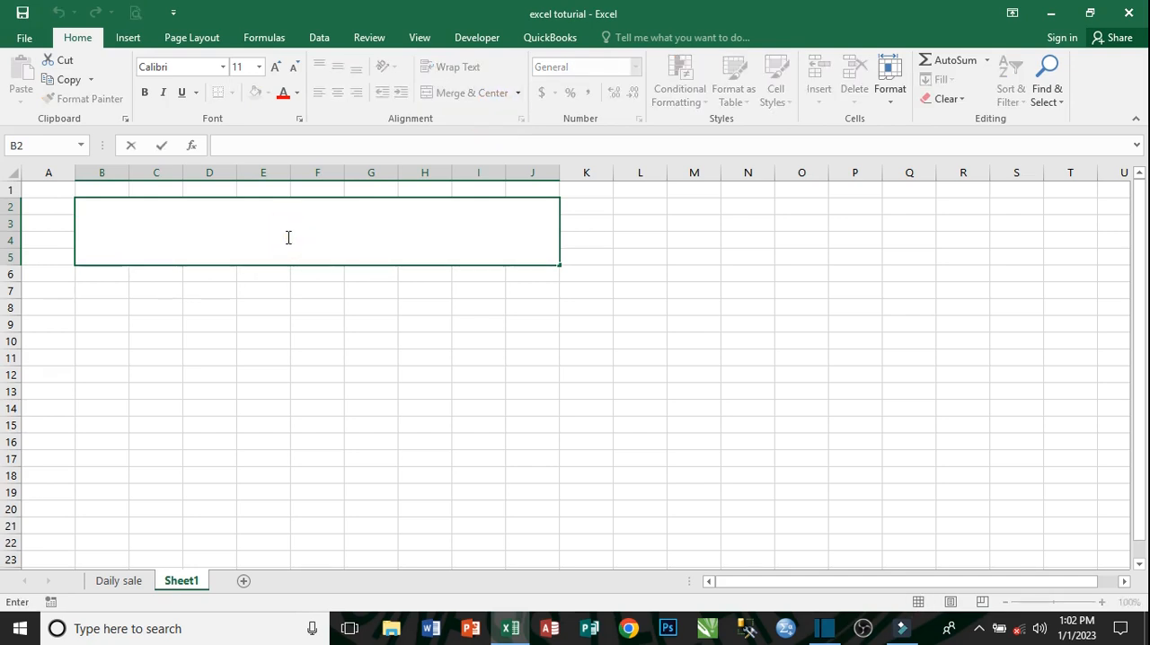
type("LISBT GROUP")
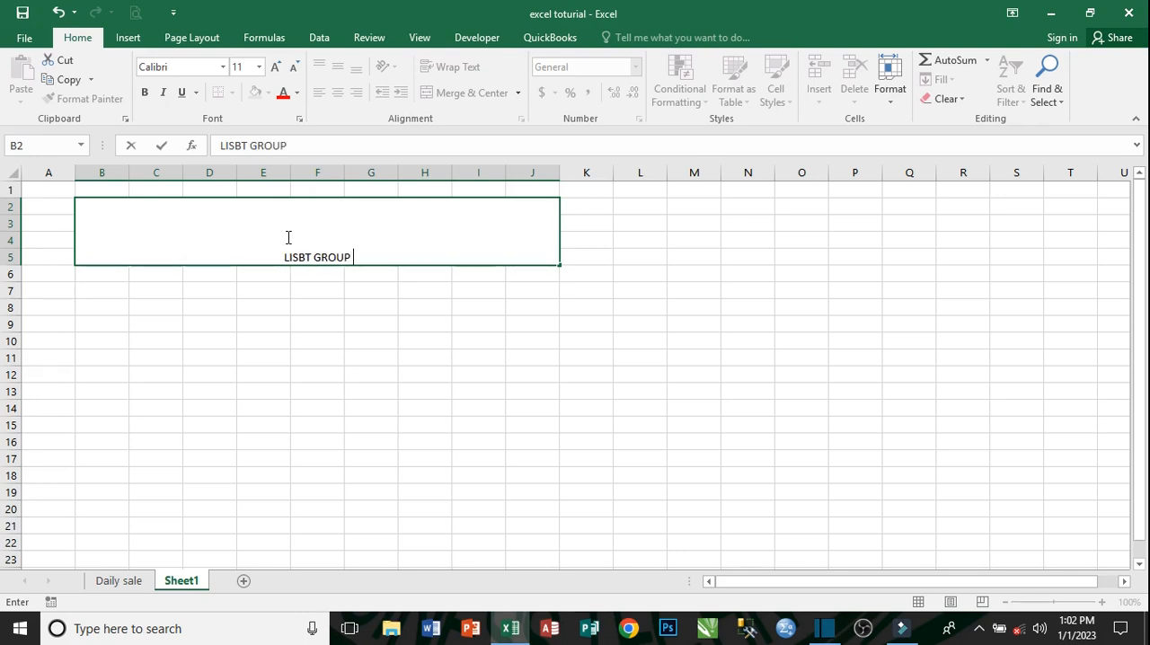
type(" PAYR")
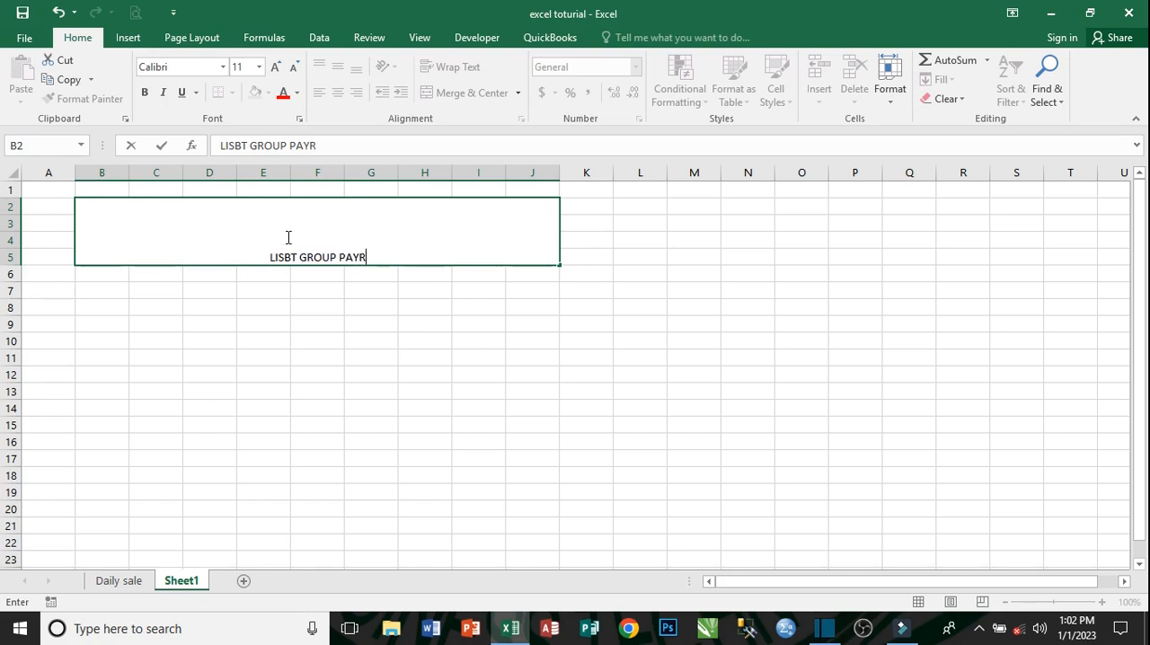
type("OLL")
left_click(337, 348)
- Make the LISBT GROUP PAYROLL title bold and align it vertically to the middle of its merged cell
key("Up")
key("Up")
key("Up")
key("Up")
key("Up")
left_click(330, 257)
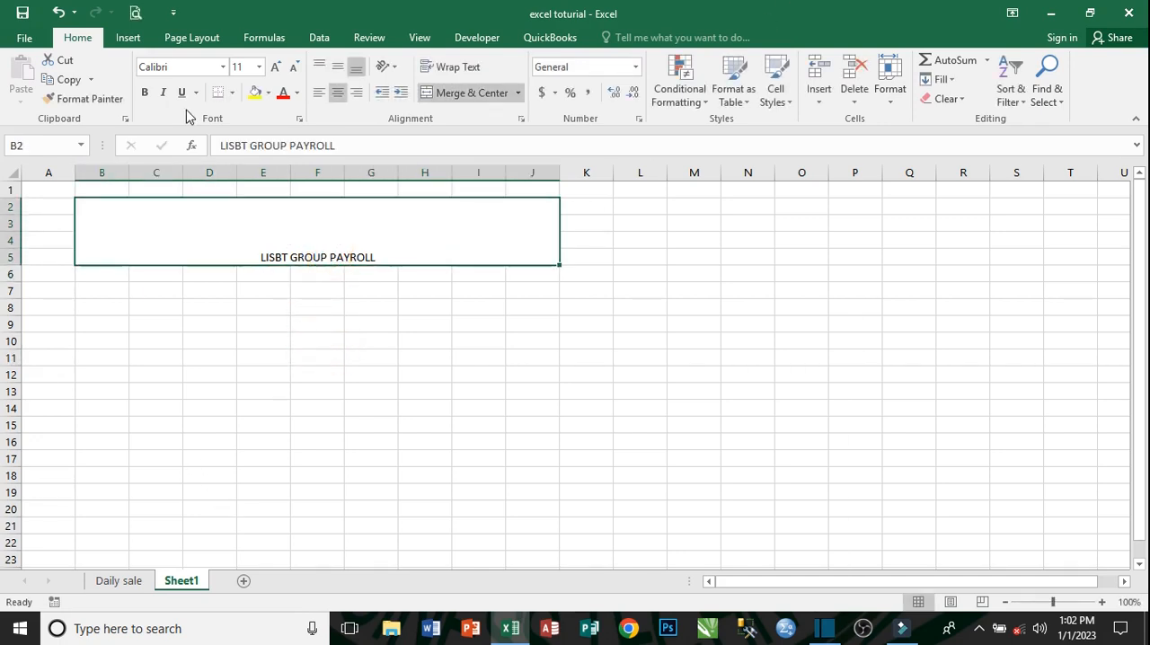
left_click(141, 92)
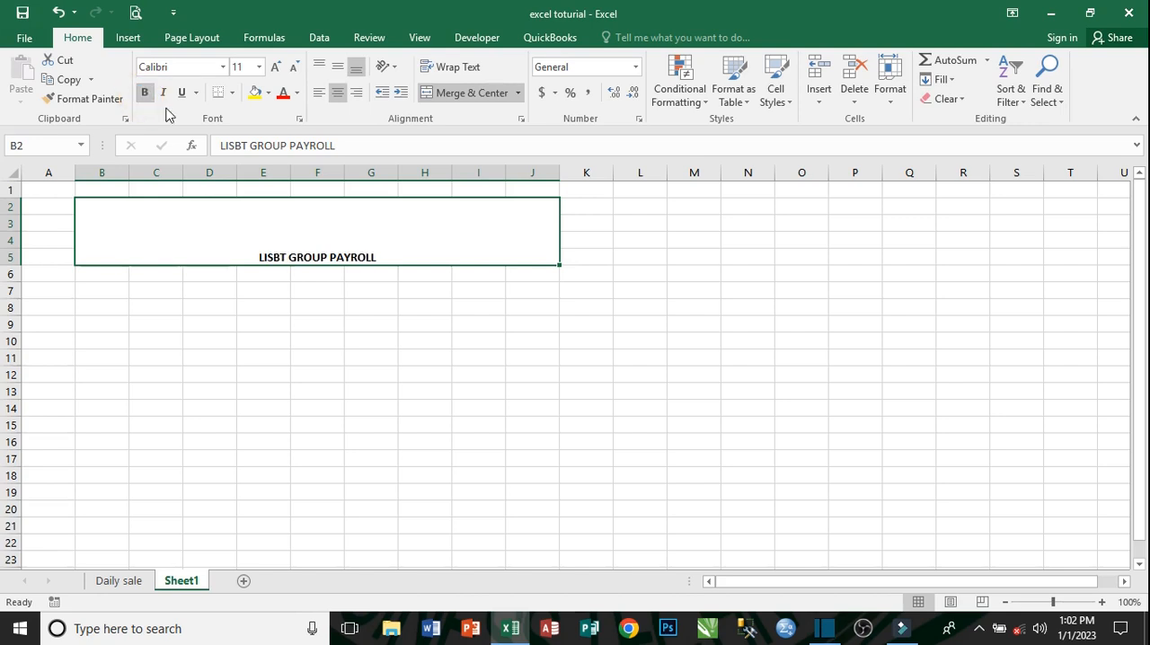
left_click(336, 70)
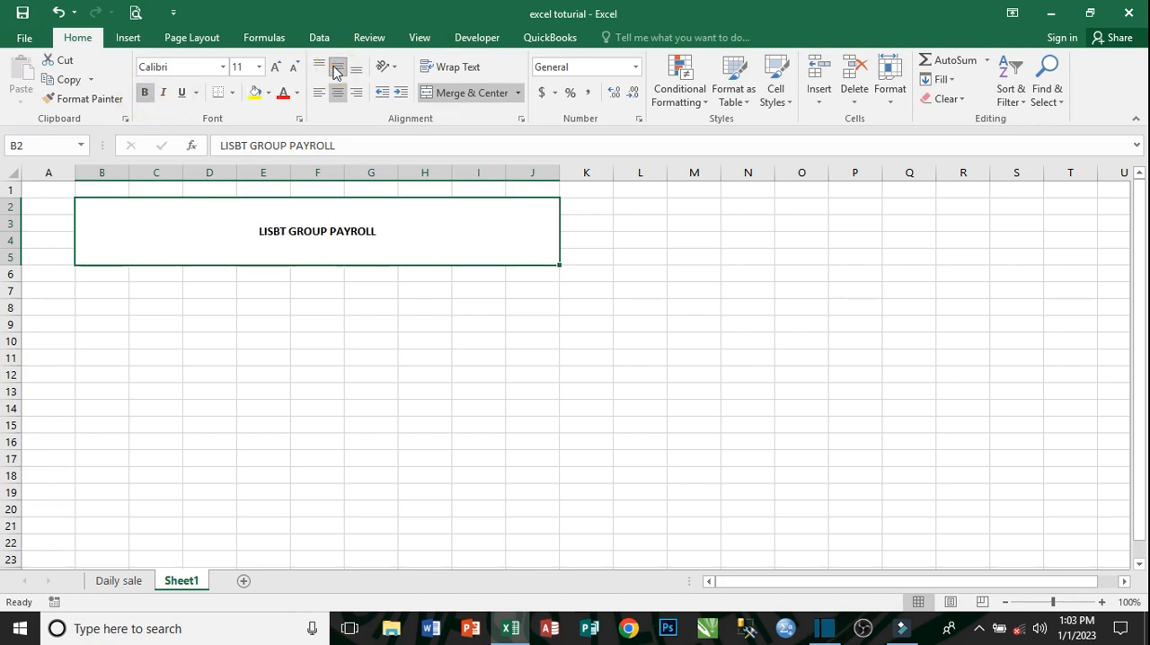
- Set the title's font size to 36 and make it italic
left_click(259, 66)
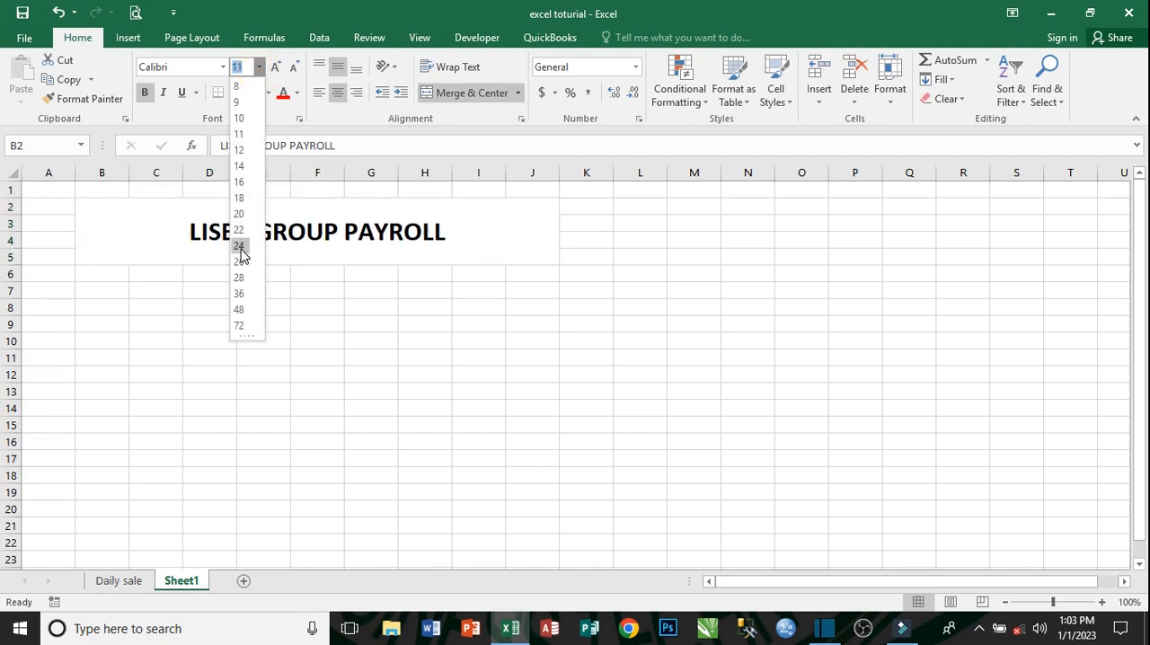
left_click(239, 294)
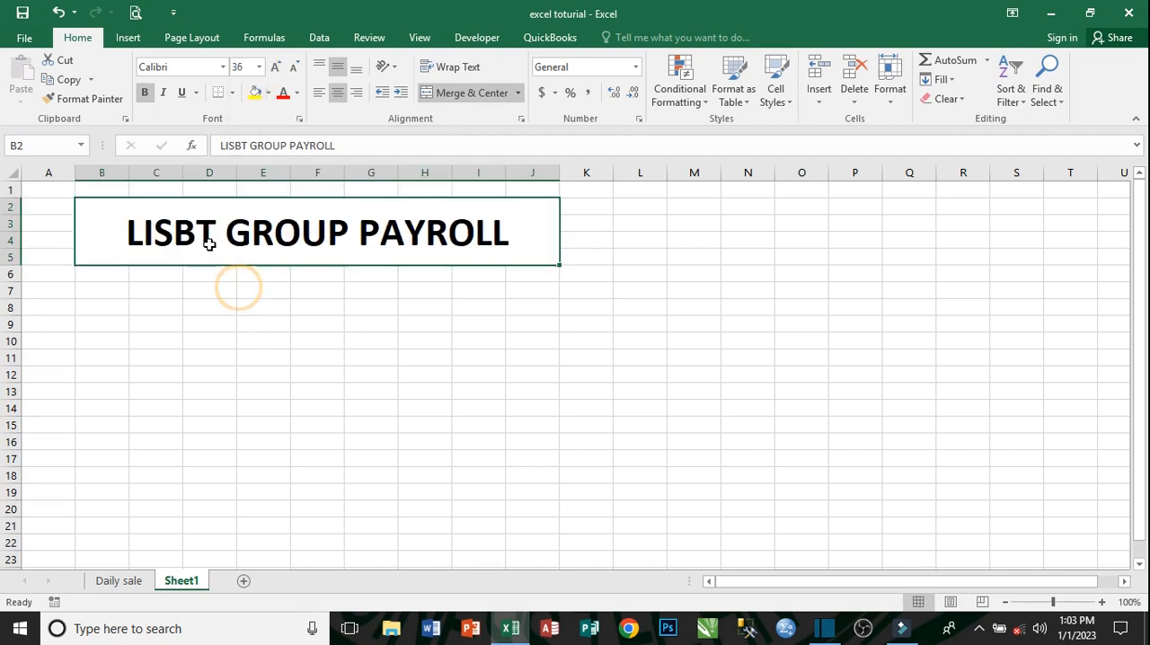
left_click(161, 93)
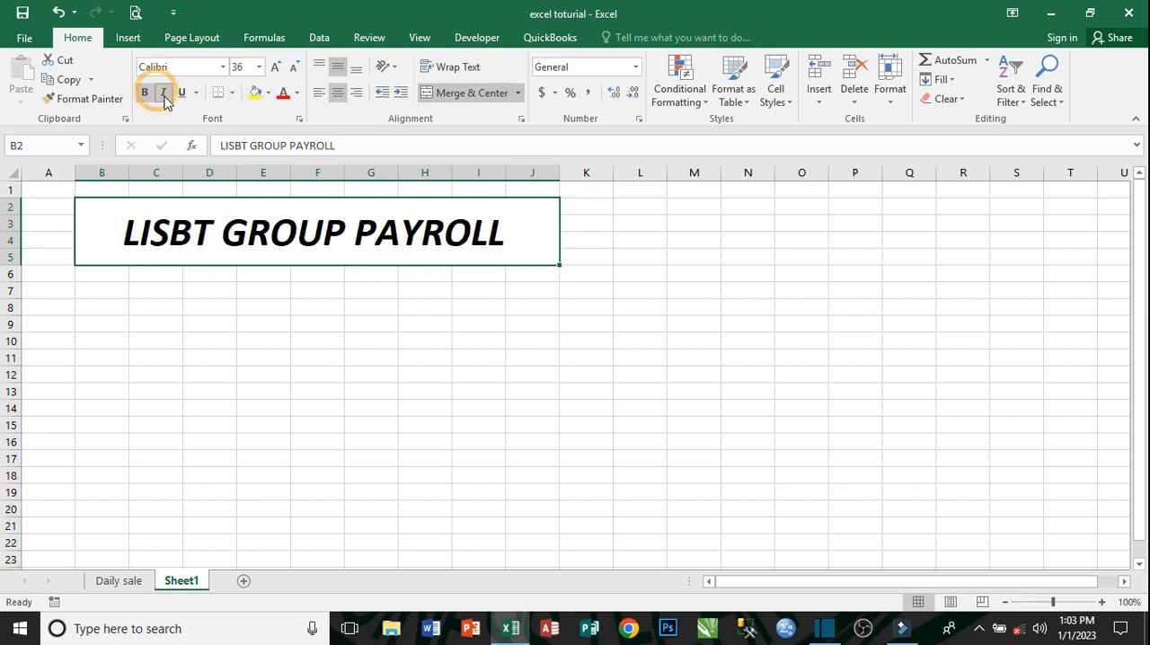
- Give the title cell a yellow fill and colour its text red
left_click(253, 95)
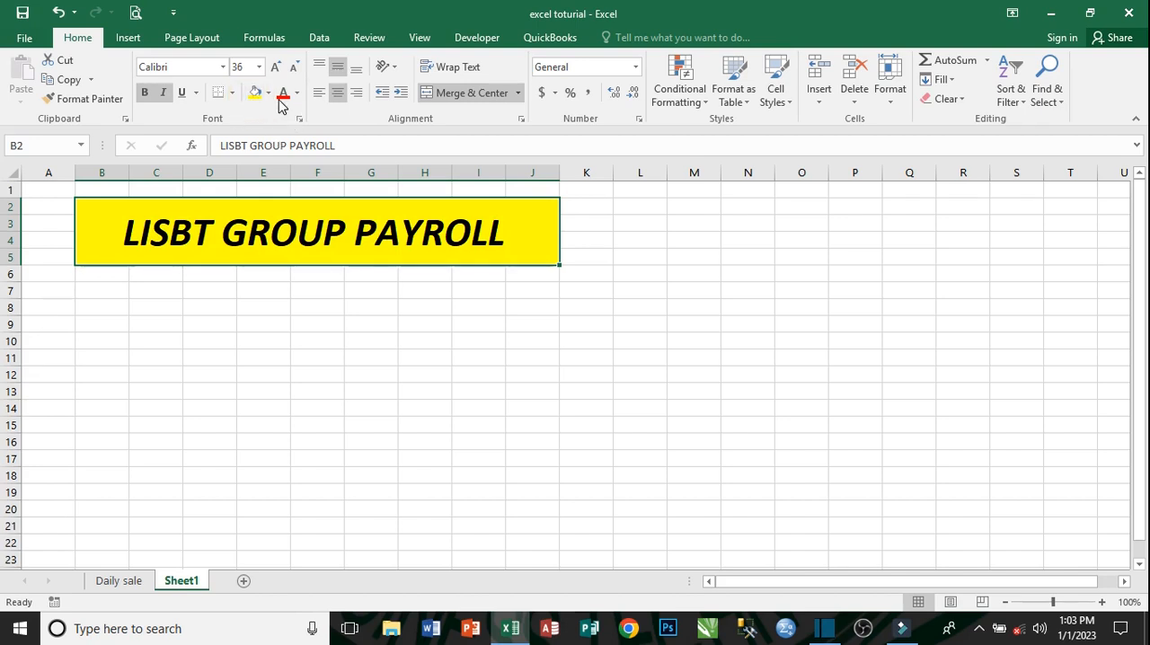
left_click(283, 94)
left_click(364, 308)
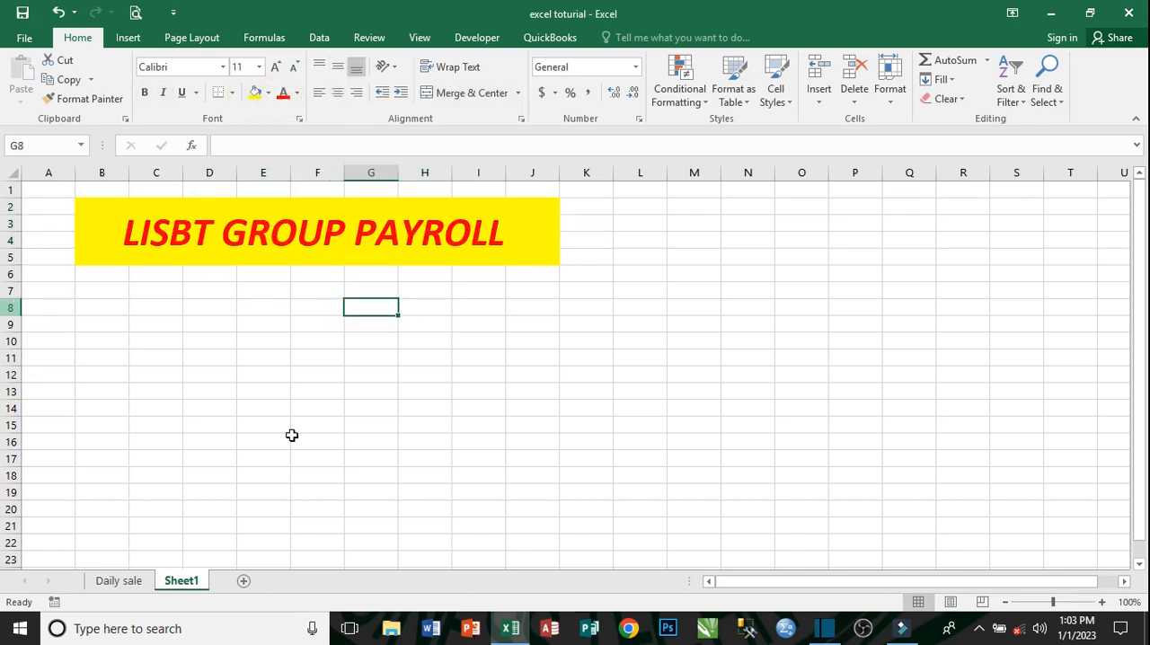
- Enter the column heading NO in cell B7
left_click(92, 292)
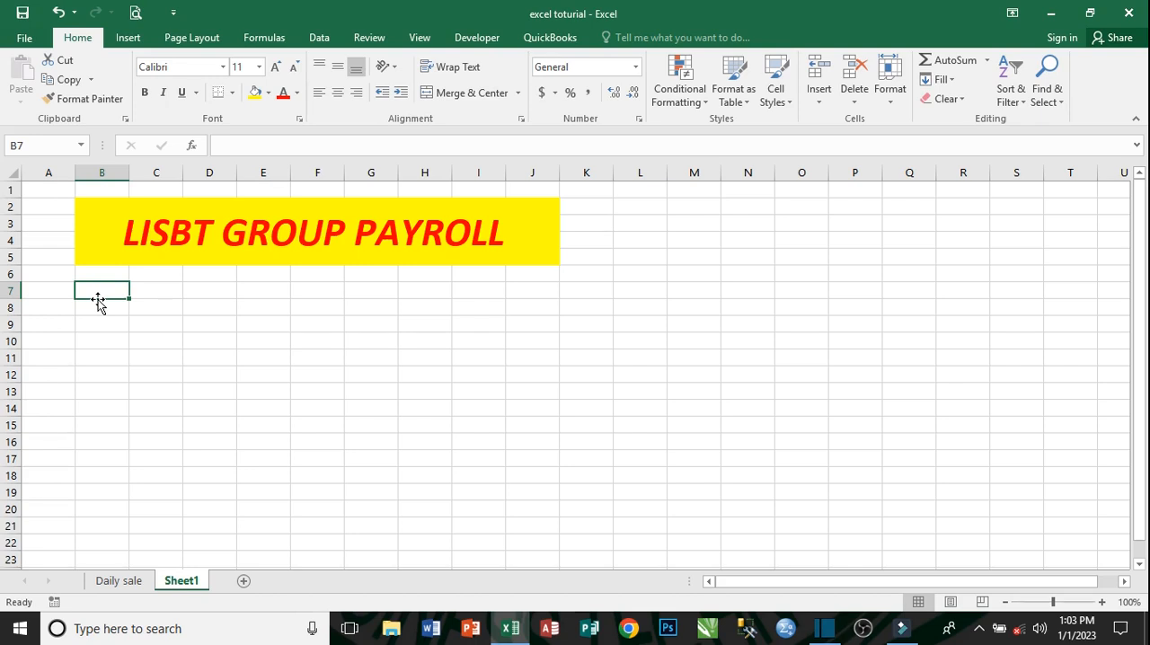
type("NO")
key("Tab")
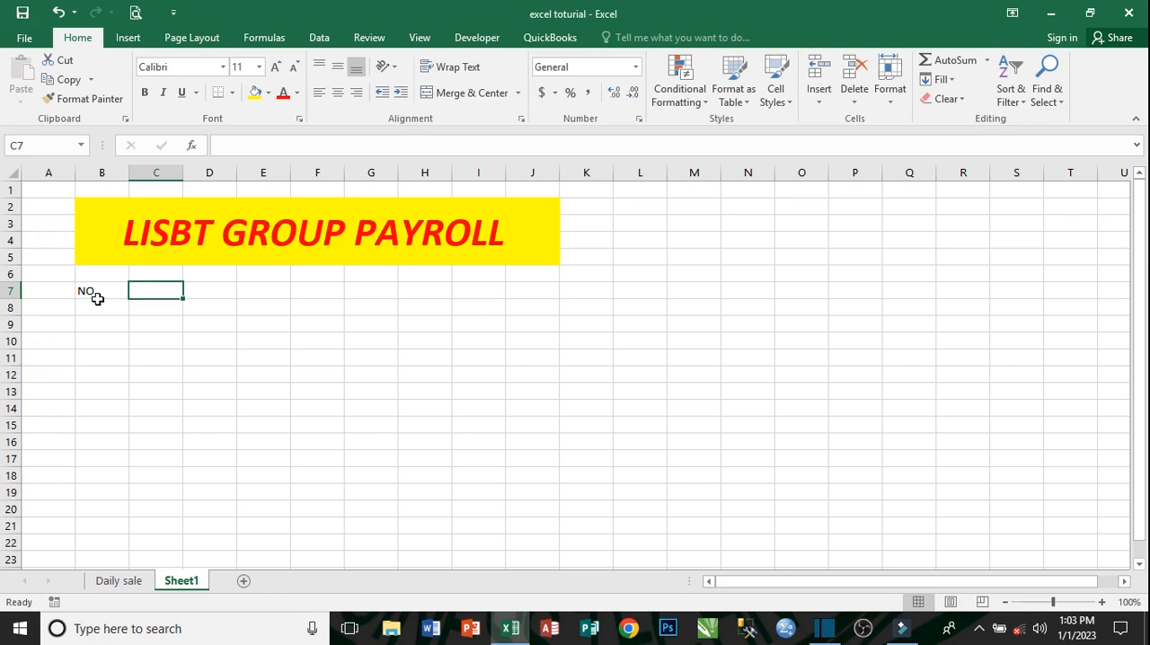
type("N")
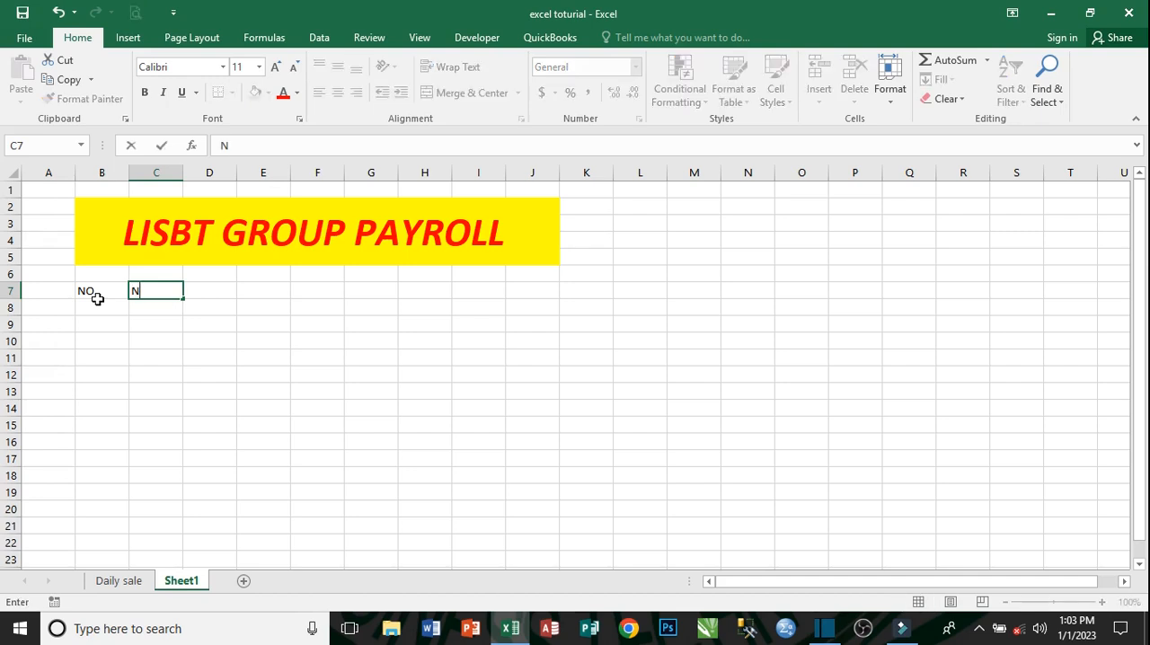
- Enter the column heading EMPLOYEE NAME in cell C7
key("BackSpace")
type("EMPLOYEE NA")
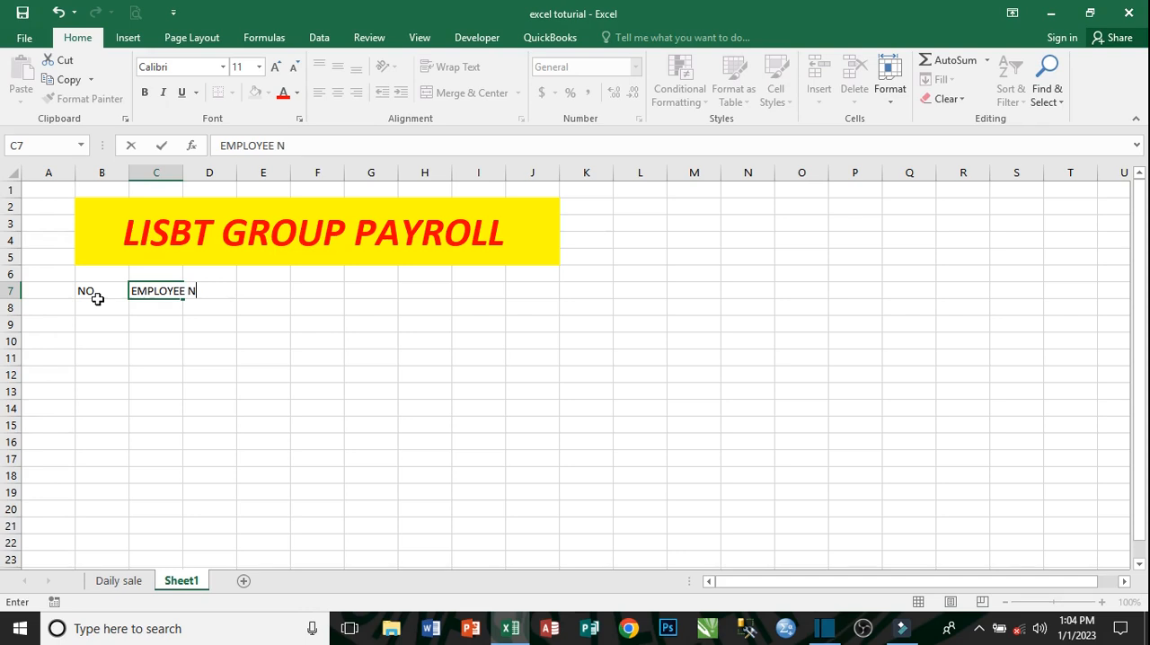
type("ME")
key("Tab")
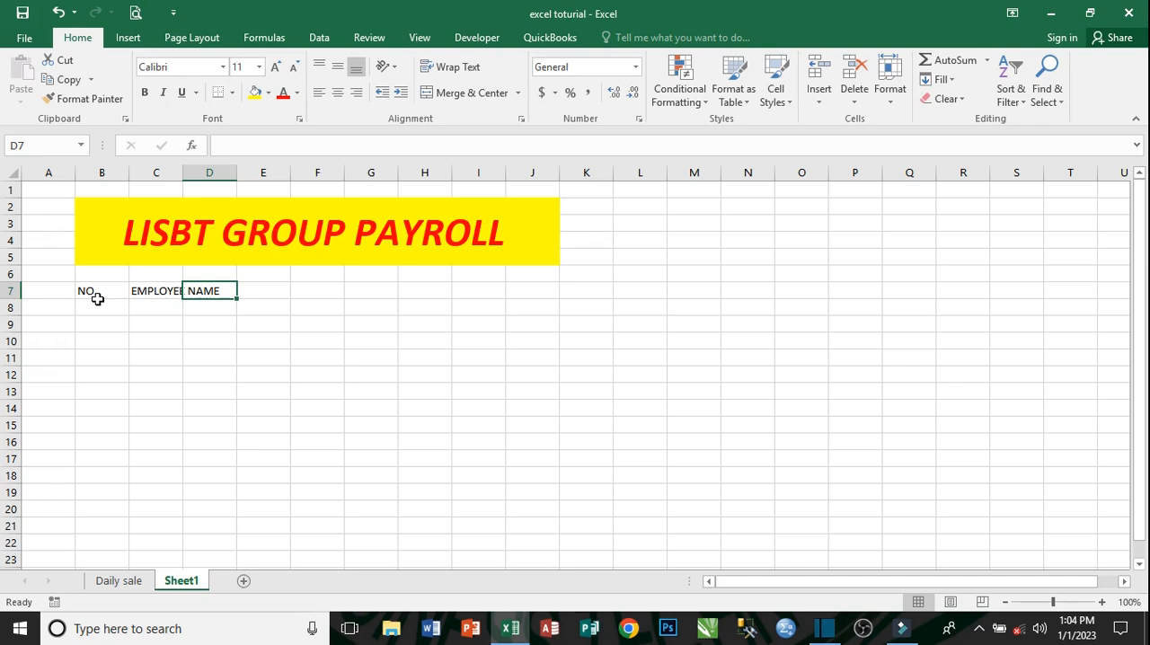
- Enter the column heading DAILY RATE in cell D7
type("D")
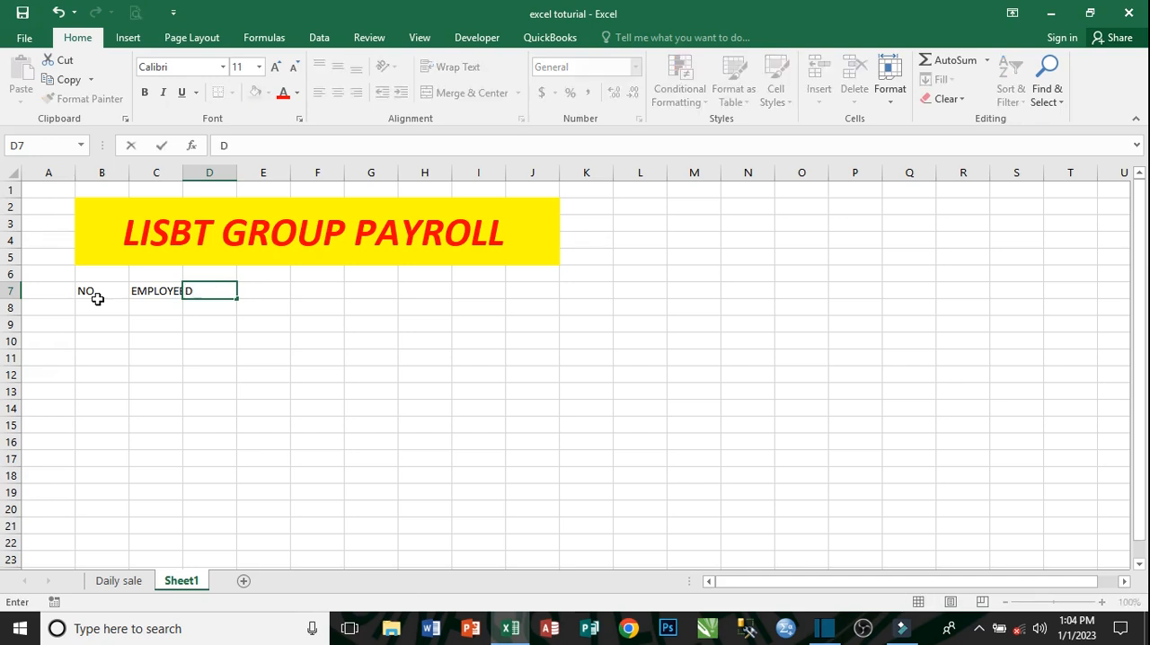
type("AILY RATE")
key("Tab")
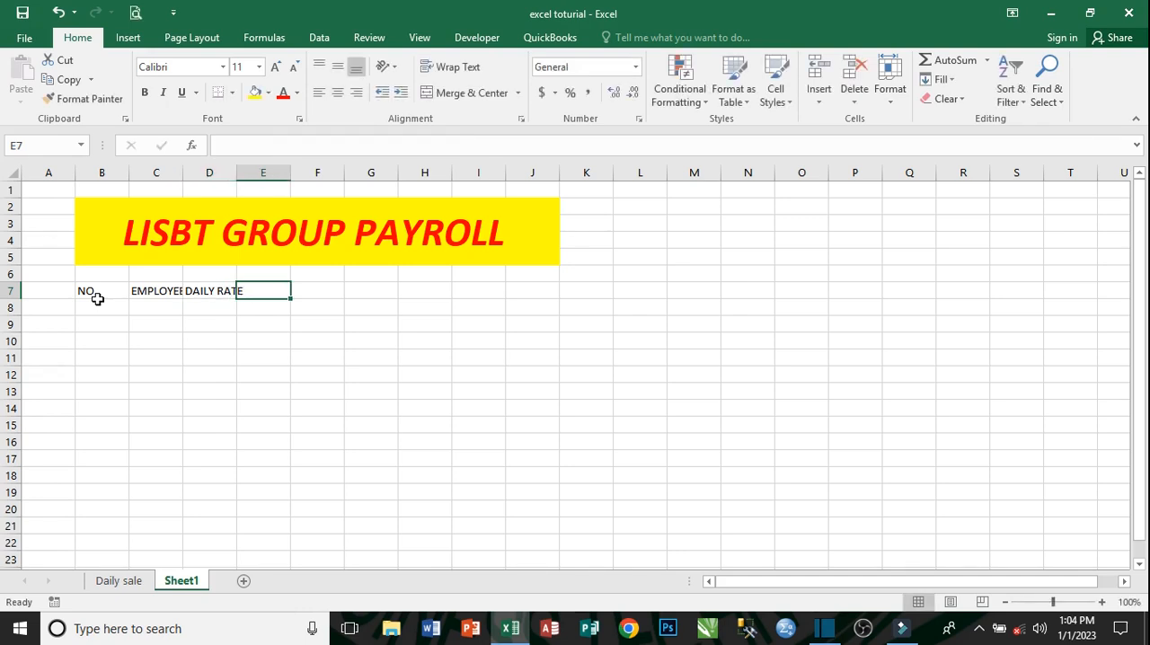
- Enter the column heading DAY WORK in cell E7
type("DA")
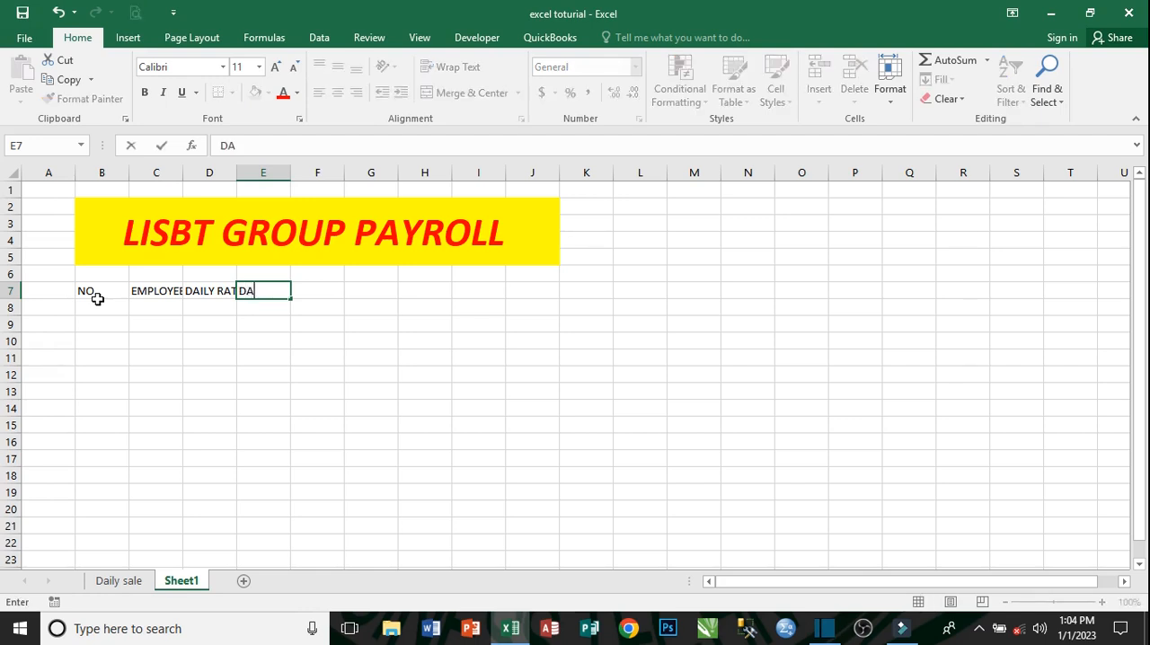
type("Y WORK")
key("Tab")
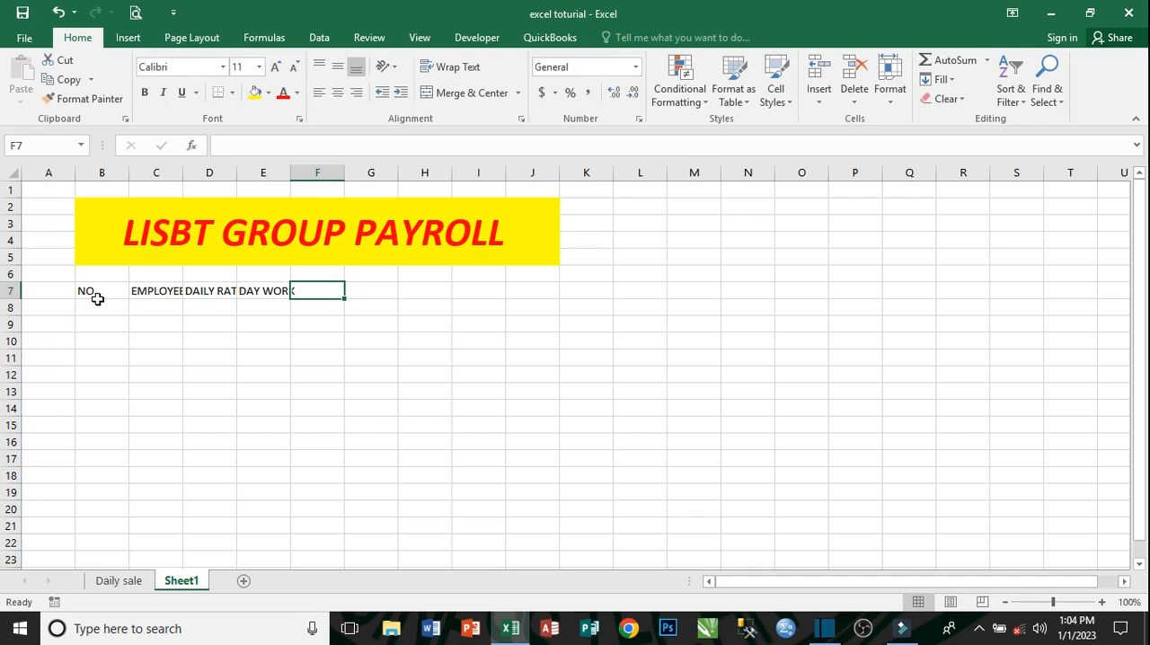
- Enter the column heading GROSS SALARY in cell F7
type("GRO")
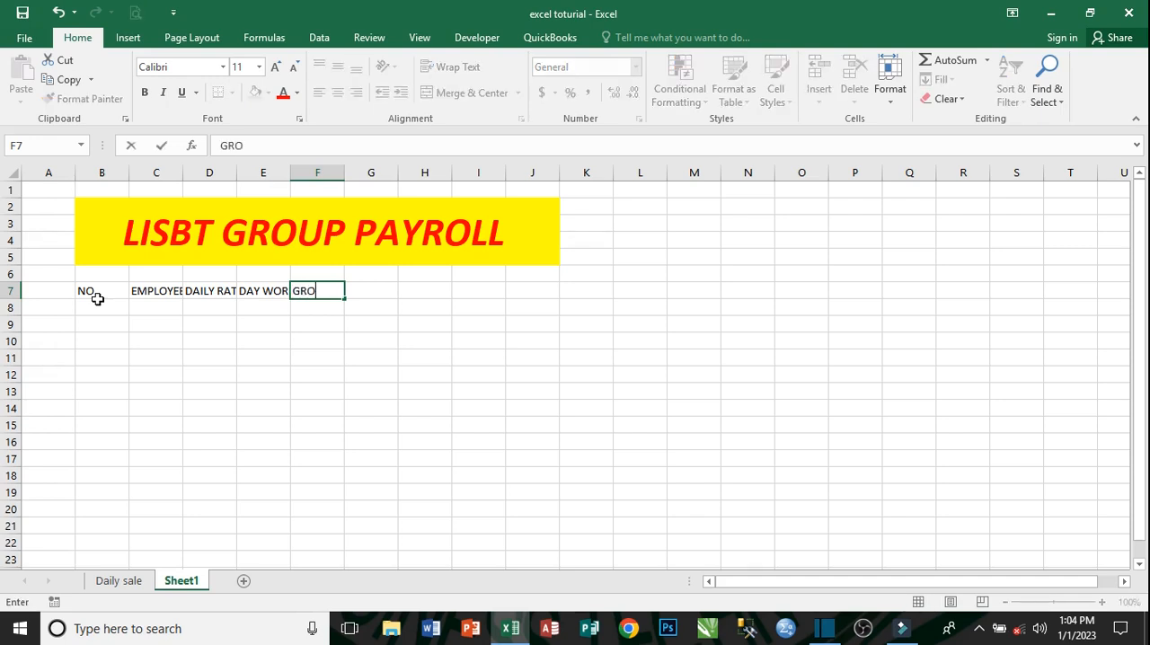
type("SS")
type("SALARY")
key("Tab")
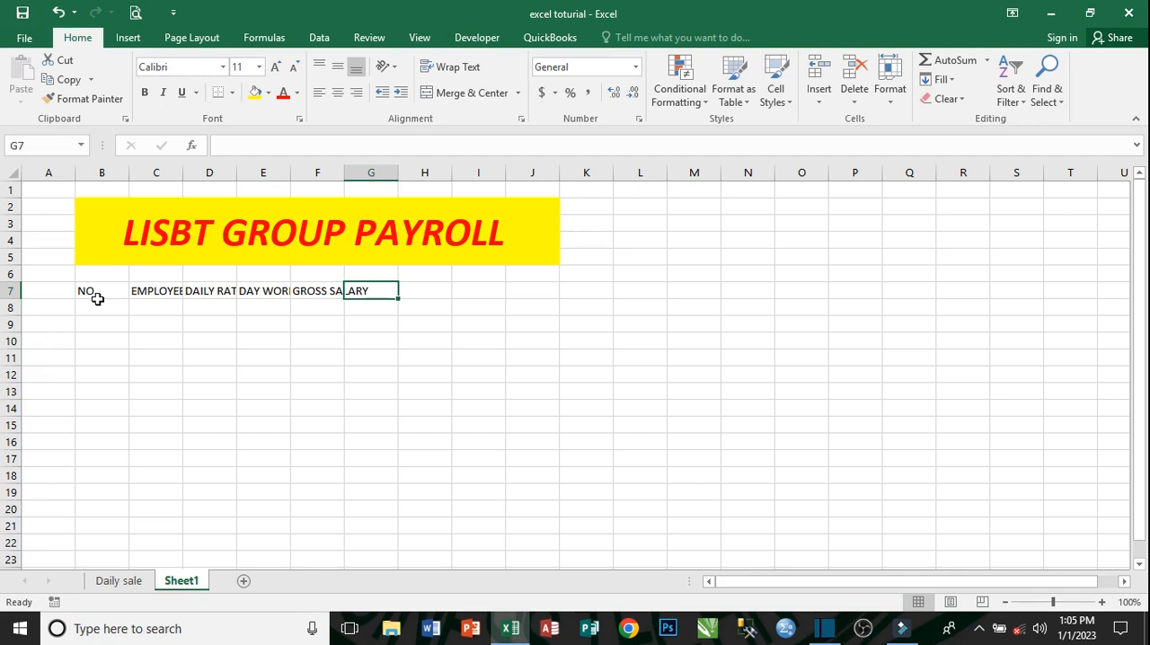
- Enter the column heading TOTAL DEDUCTION in cell G7
type("T")
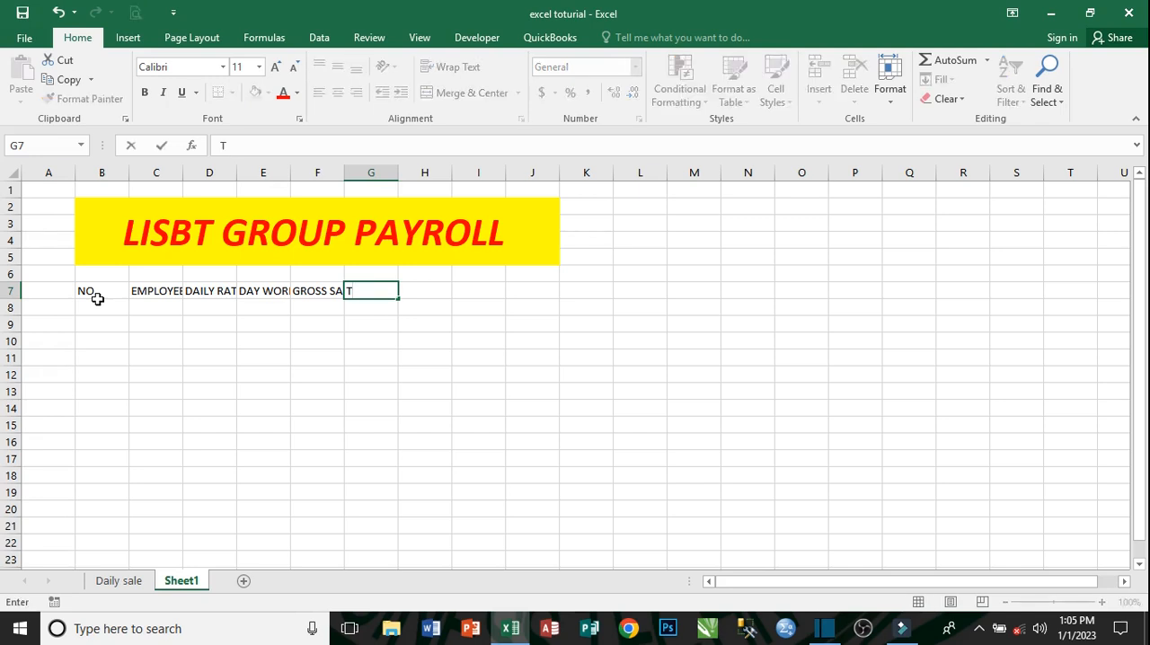
type("OTAL")
type("DA")
key("BackSpace")
type("EDUCTION")
key("Tab")
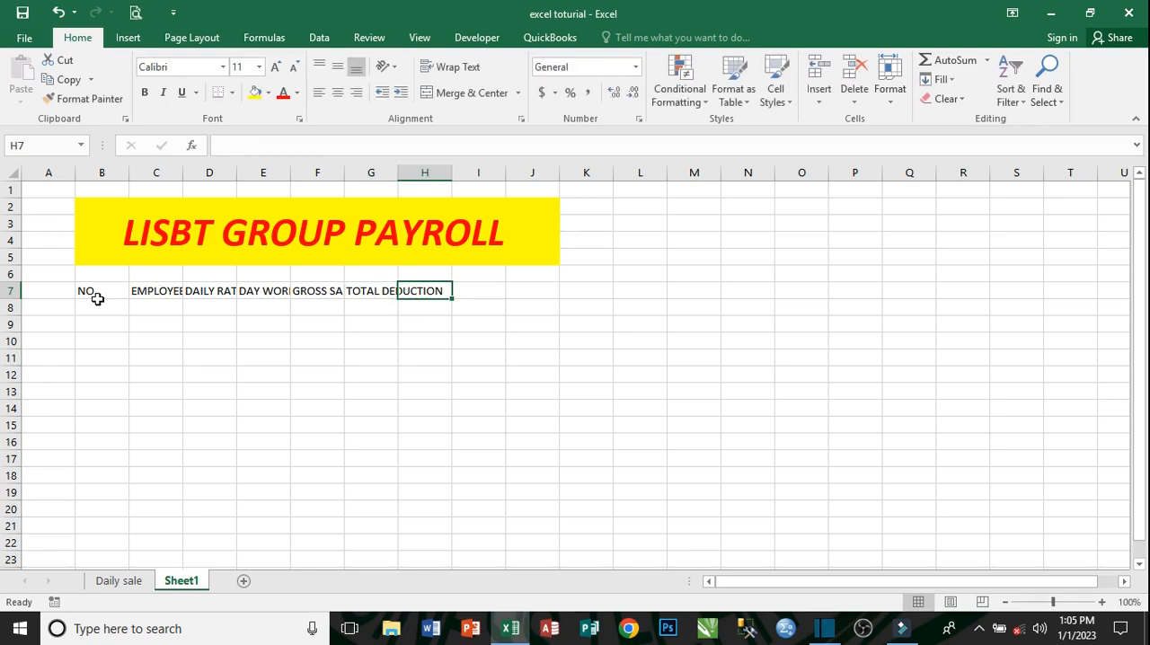
- Enter the column heading NET SALARY in cell H7
type("NET")
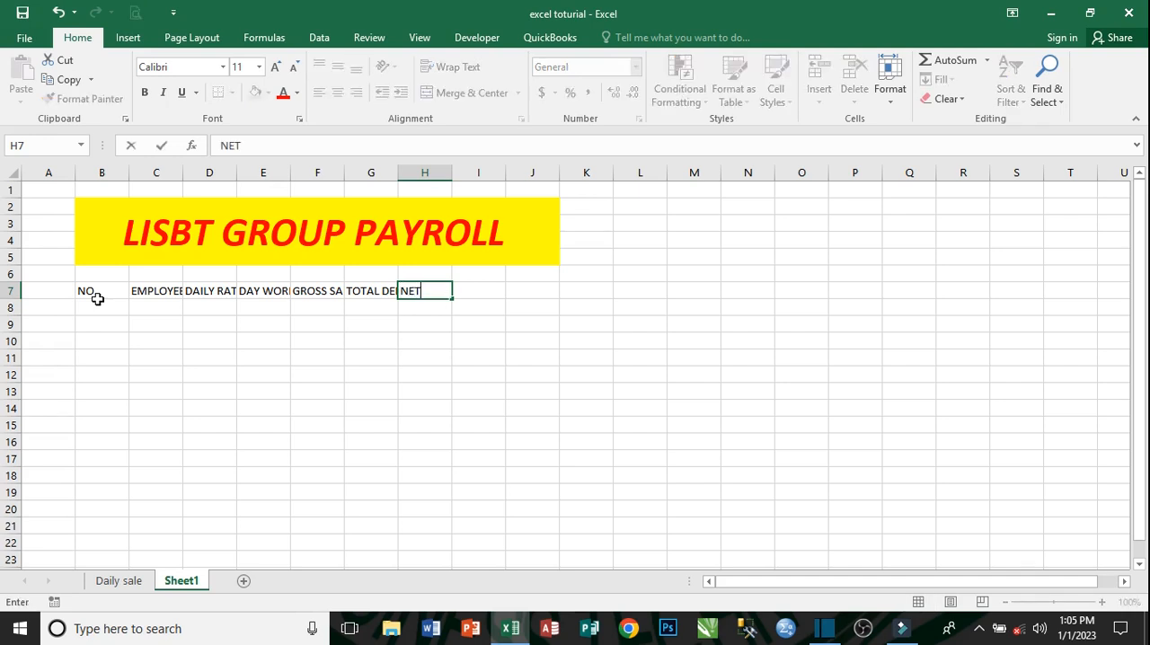
type(" SALA")
left_click(97, 301)
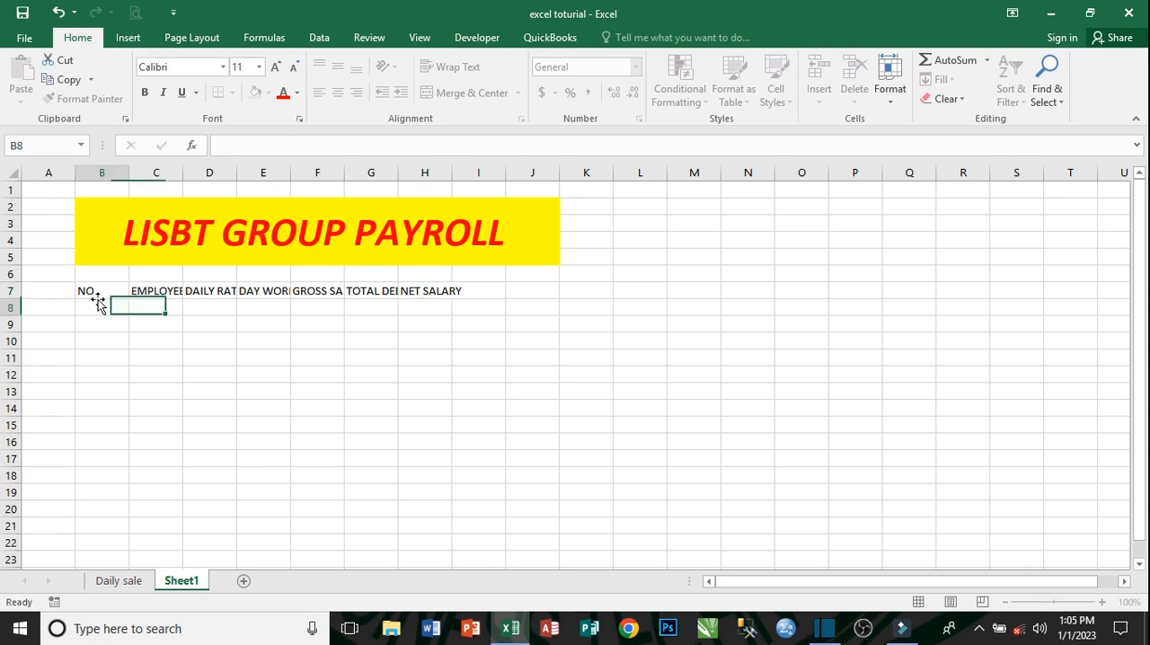
- Widen columns C, D and E to fit the EMPLOYEE NAME, DAILY RATE and DAY WORK headings
left_click(170, 294)
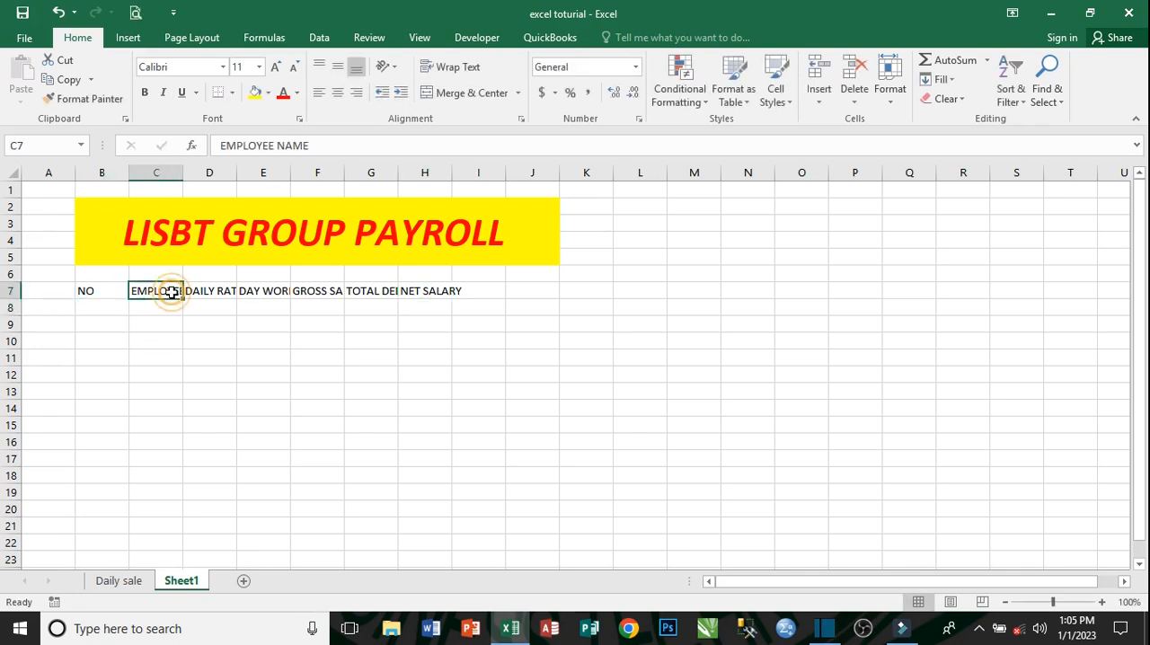
double_click(181, 171)
left_click(255, 290)
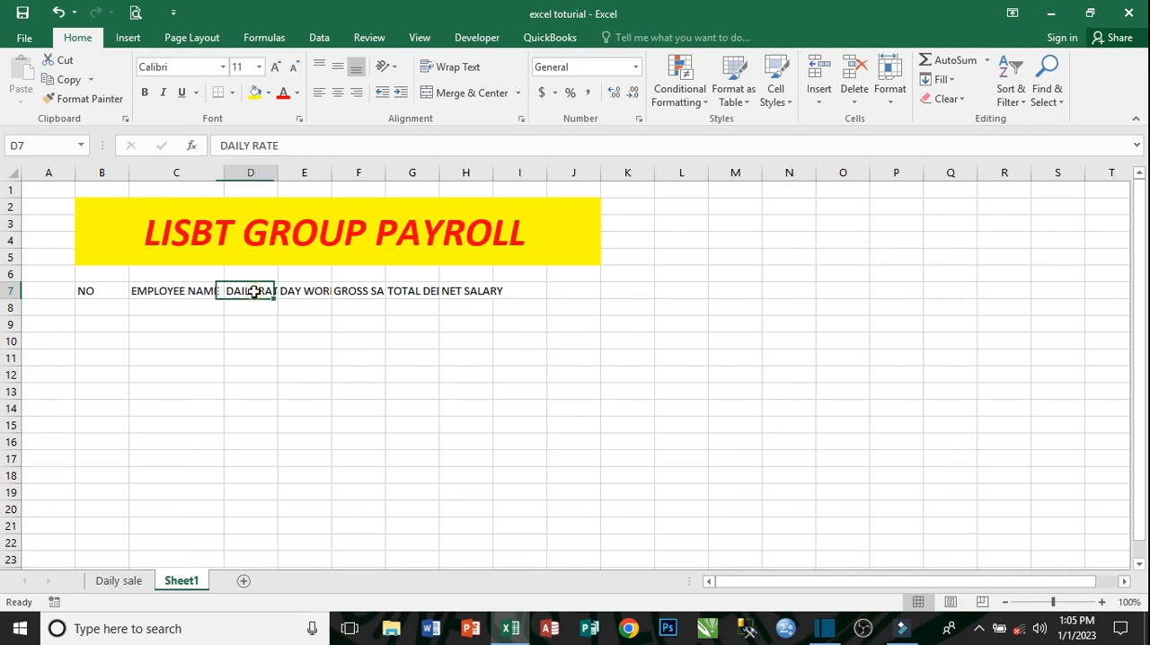
left_click_drag(278, 166, 350, 174)
left_click(334, 291)
double_click(350, 175)
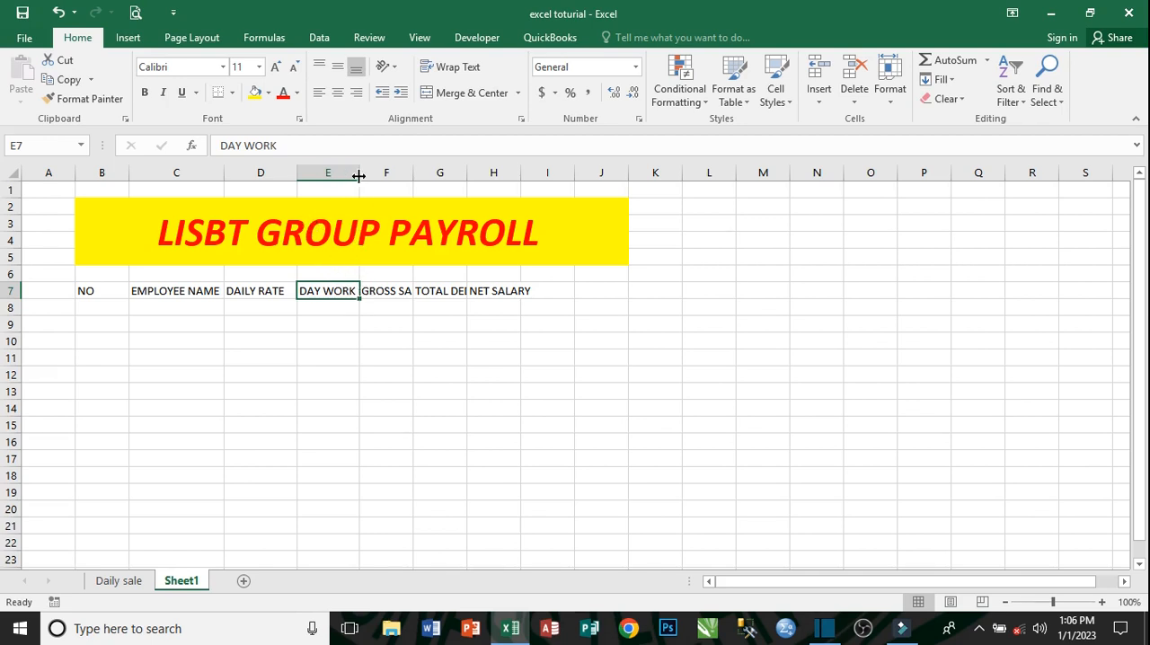
- Widen columns F, G and H to fit the GROSS SALARY, TOTAL DEDUCTION and NET SALARY headings
left_click(398, 293)
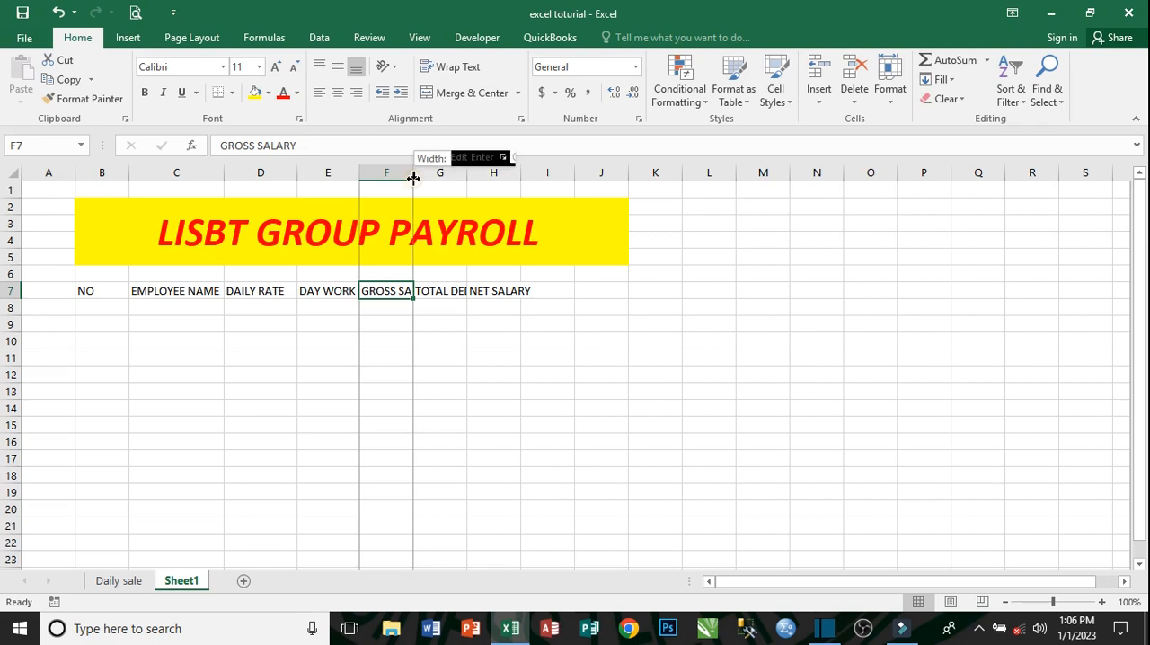
double_click(413, 179)
left_click(470, 294)
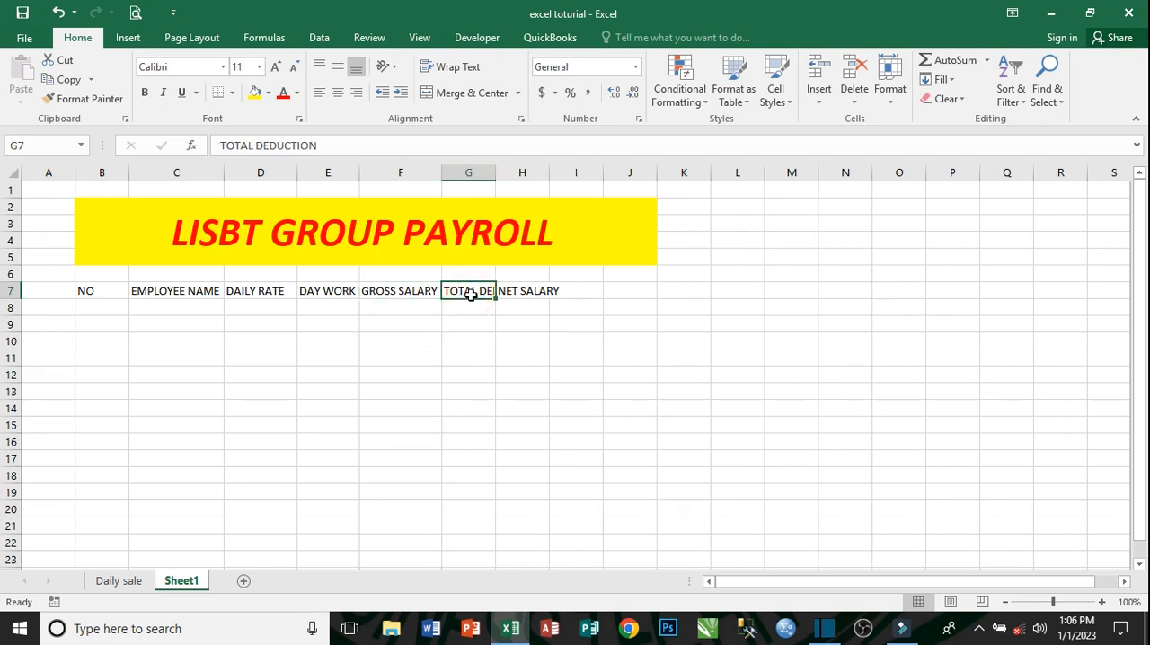
double_click(496, 174)
left_click(557, 287)
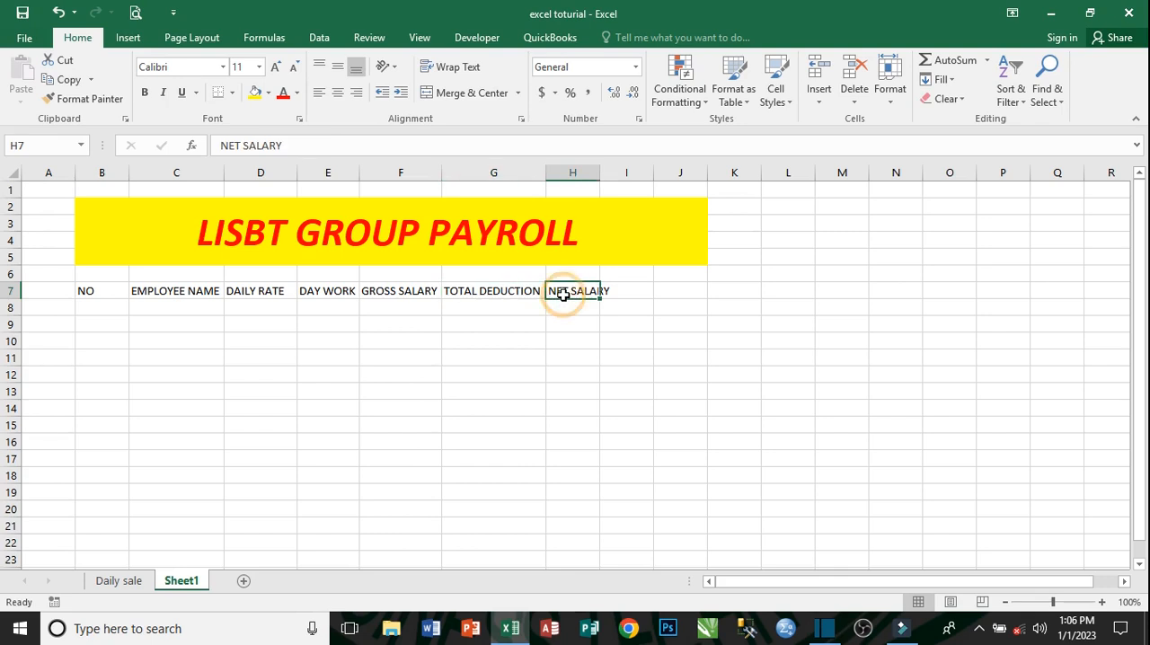
double_click(599, 173)
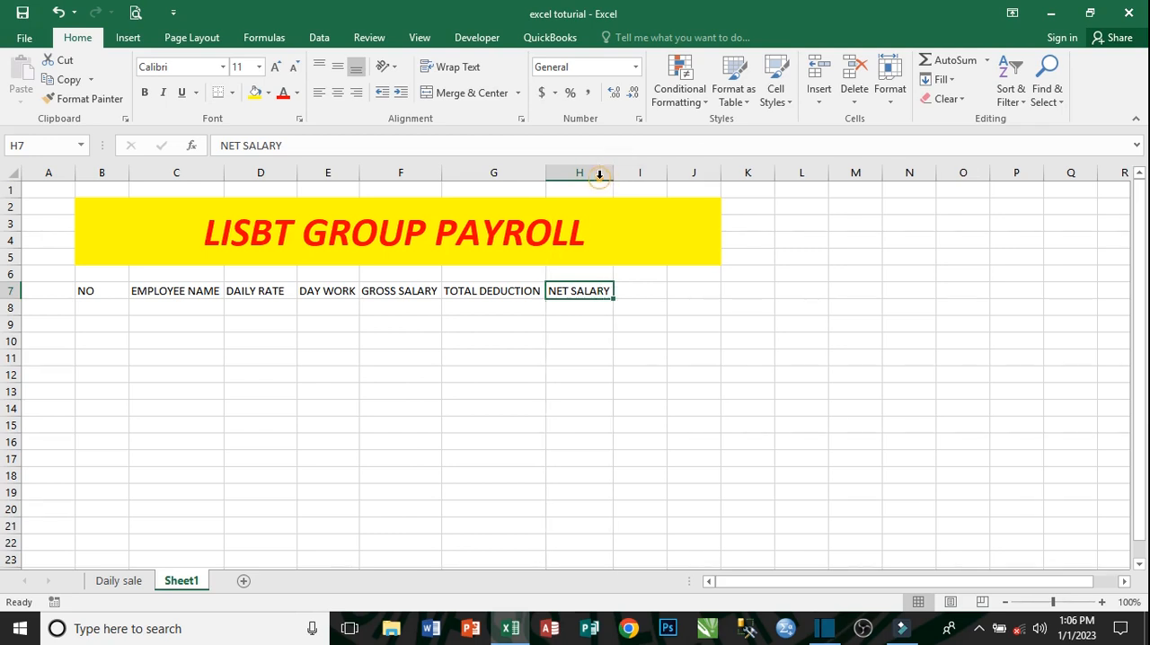
left_click(103, 305)
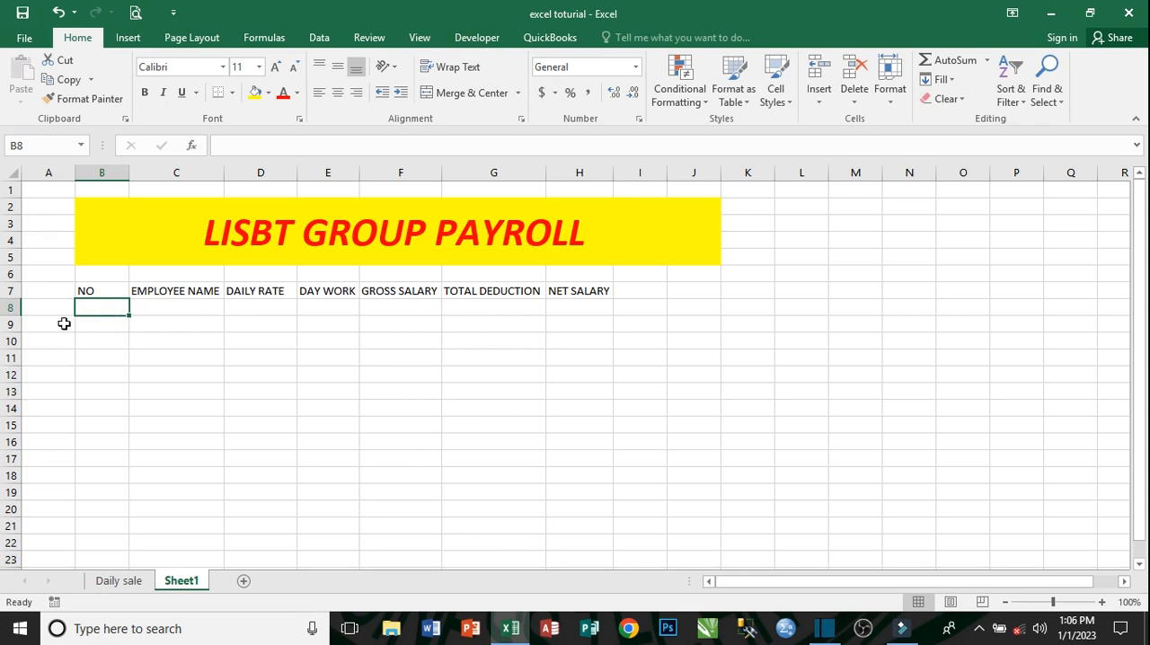
left_click(569, 292)
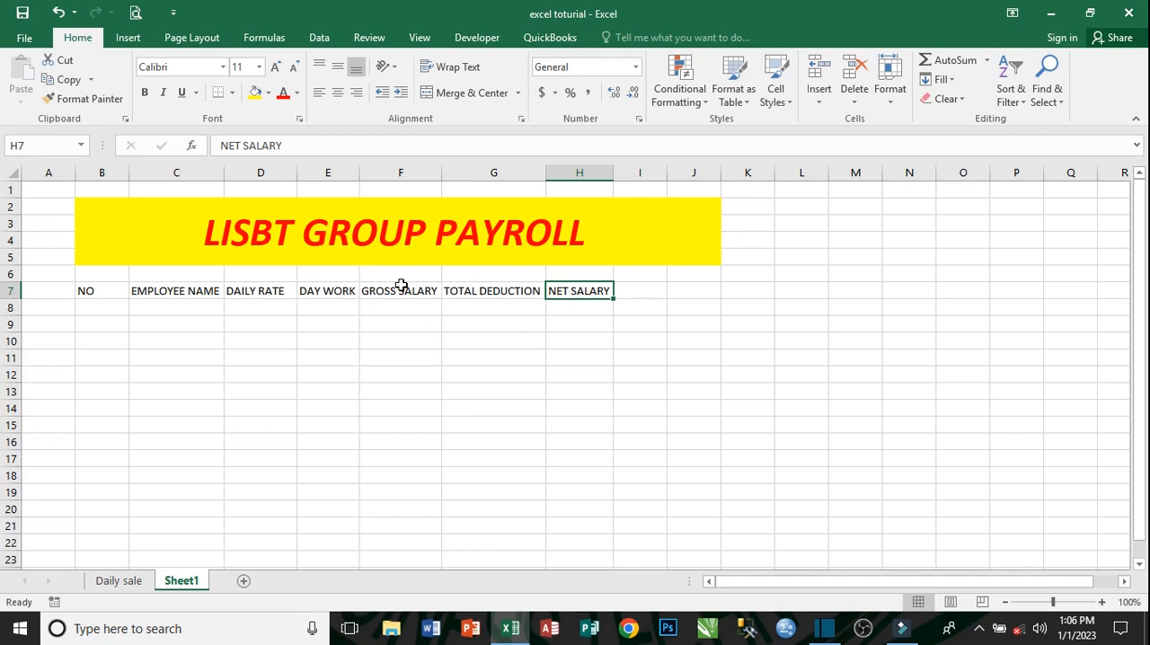
double_click(598, 236)
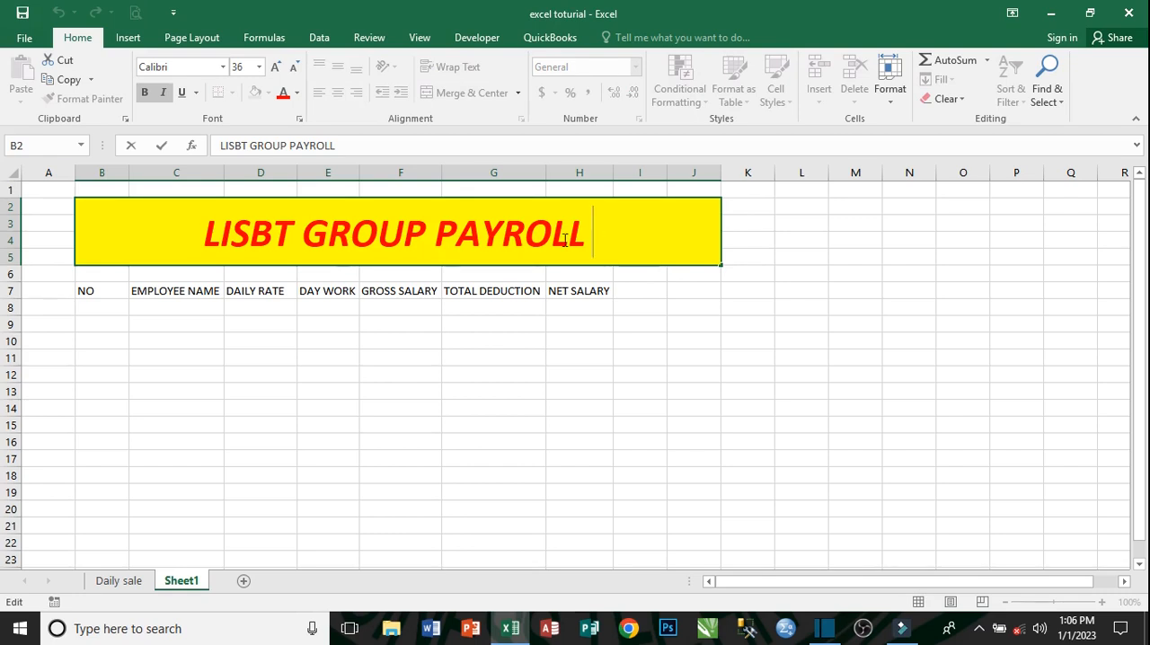
left_click(456, 234)
key("Left")
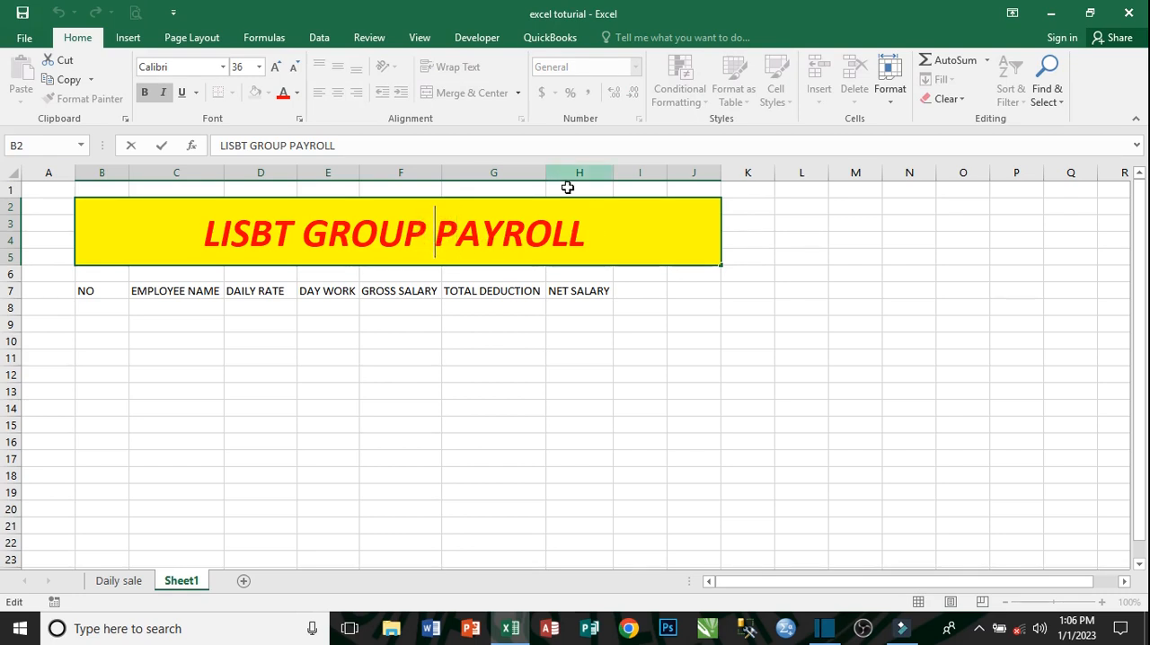
left_click(306, 276)
- Insert a new row at row 6, between the title banner and the column headings
left_click(10, 278)
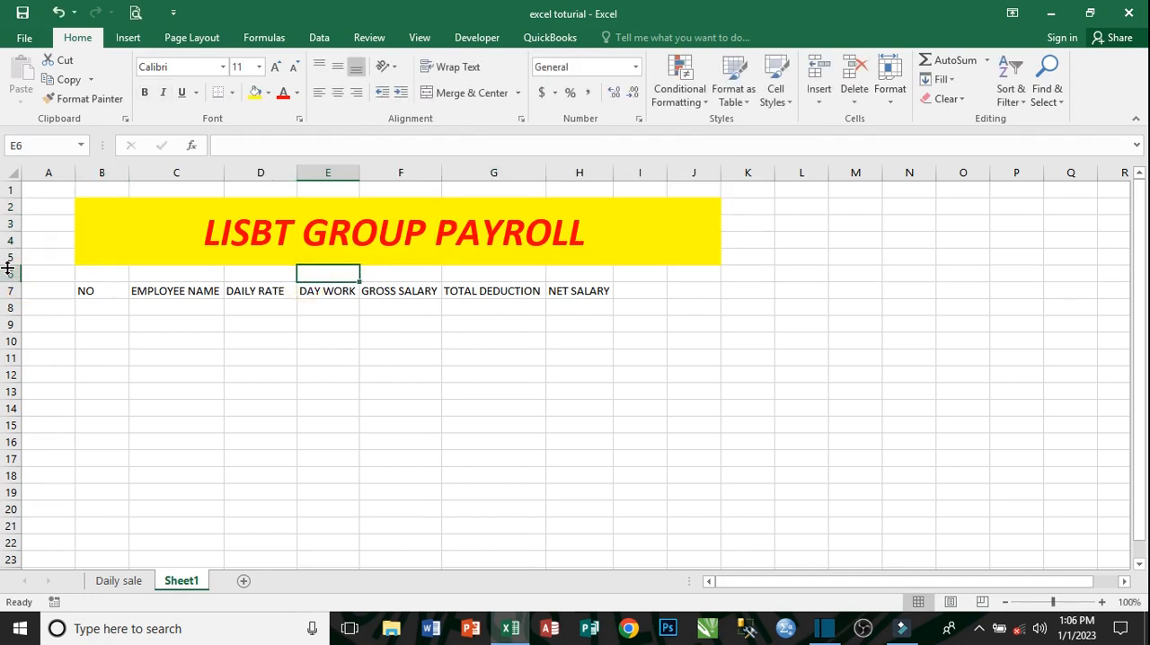
left_click(10, 273)
right_click(13, 275)
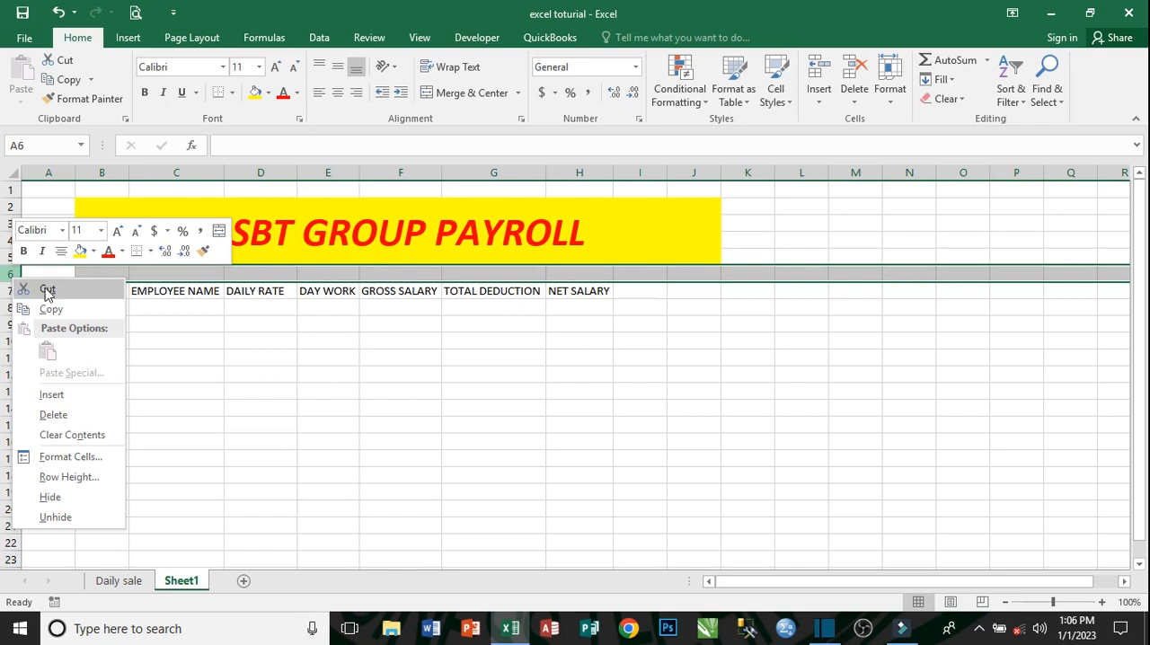
left_click(76, 396)
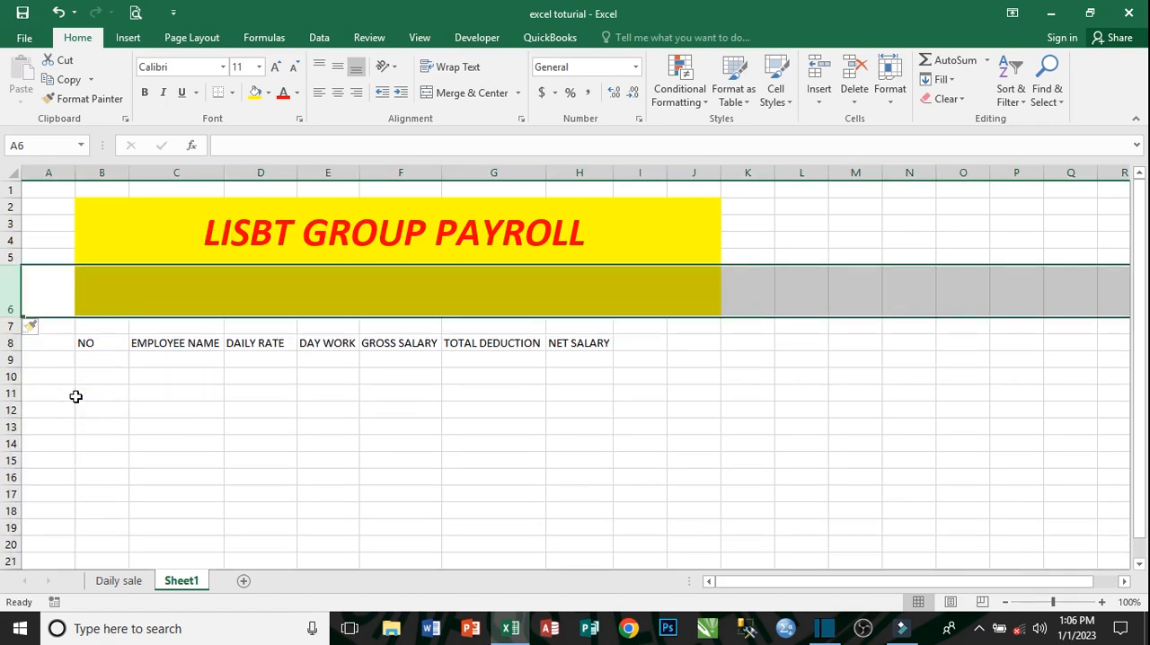
- Merge and center cells C7 to F7 above the column headings
left_click(375, 343)
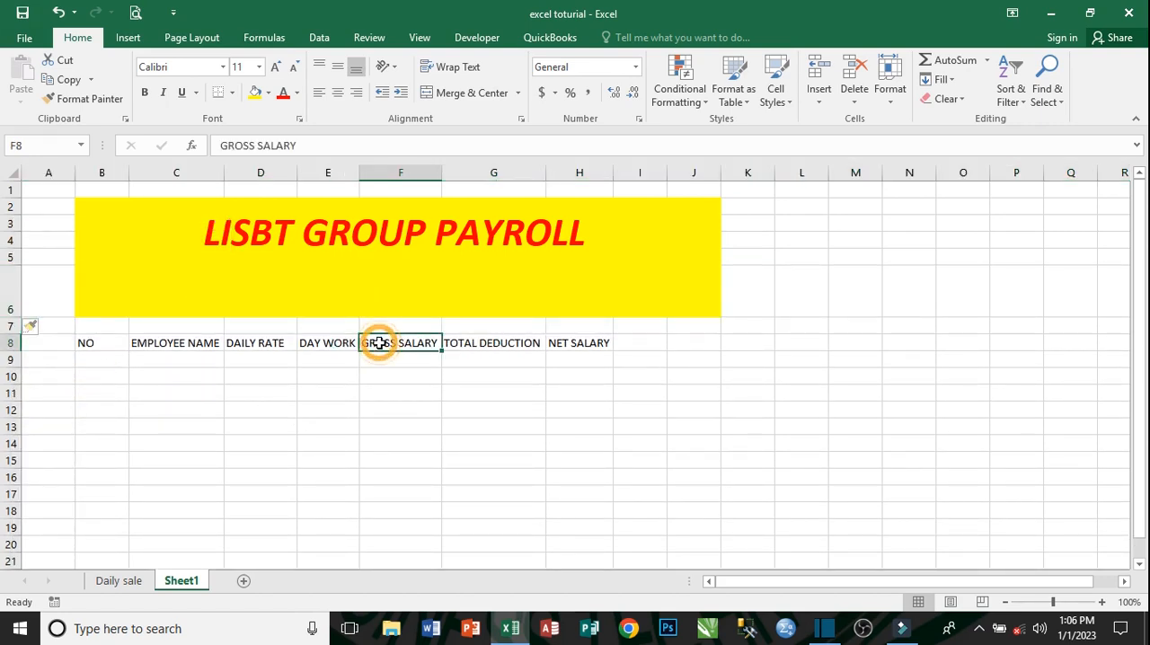
left_click(198, 329)
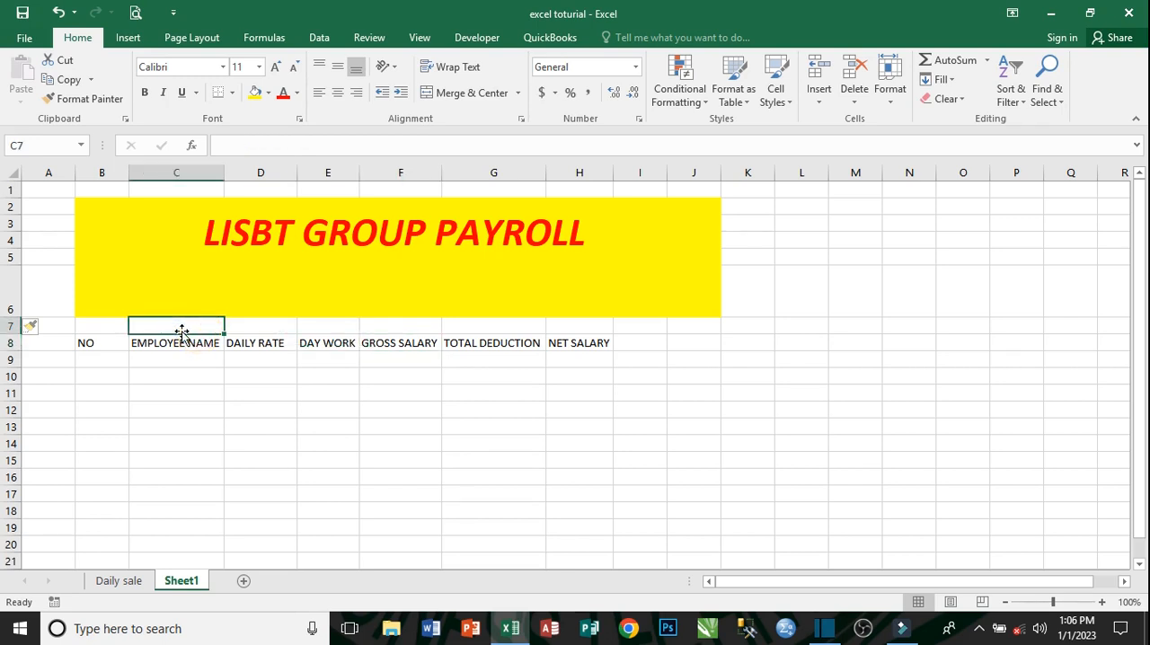
left_click_drag(218, 327, 425, 325)
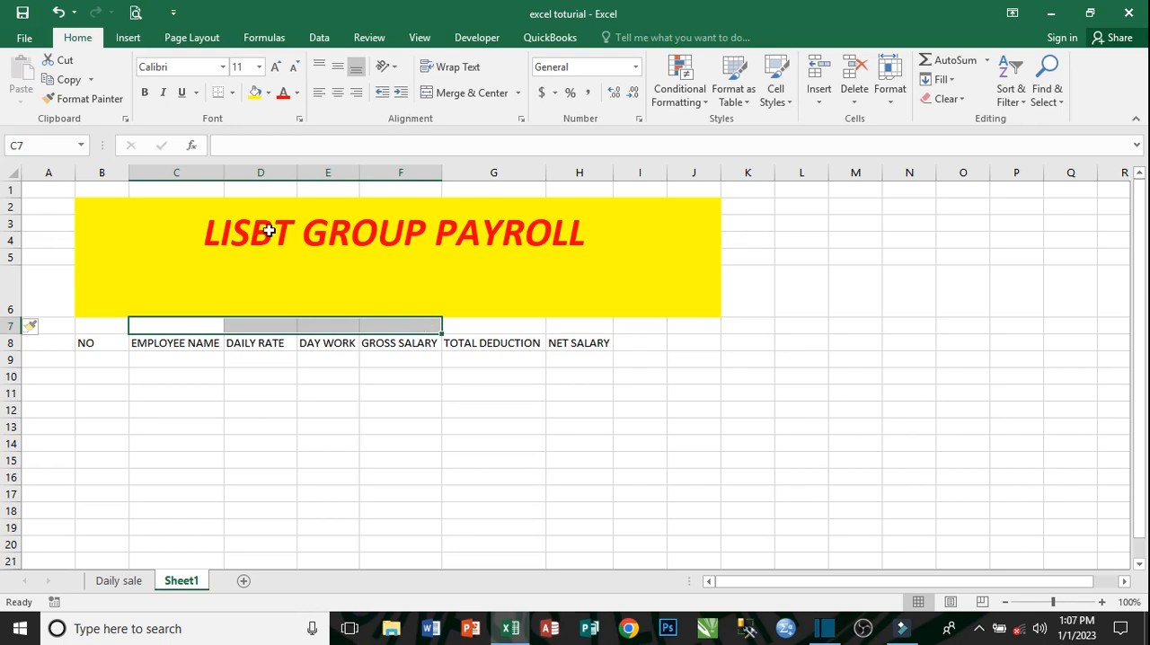
left_click(471, 92)
- Enter the subtitle DAILY PAYROLL in the merged cell C7:F7
left_click(351, 325)
type("DA")
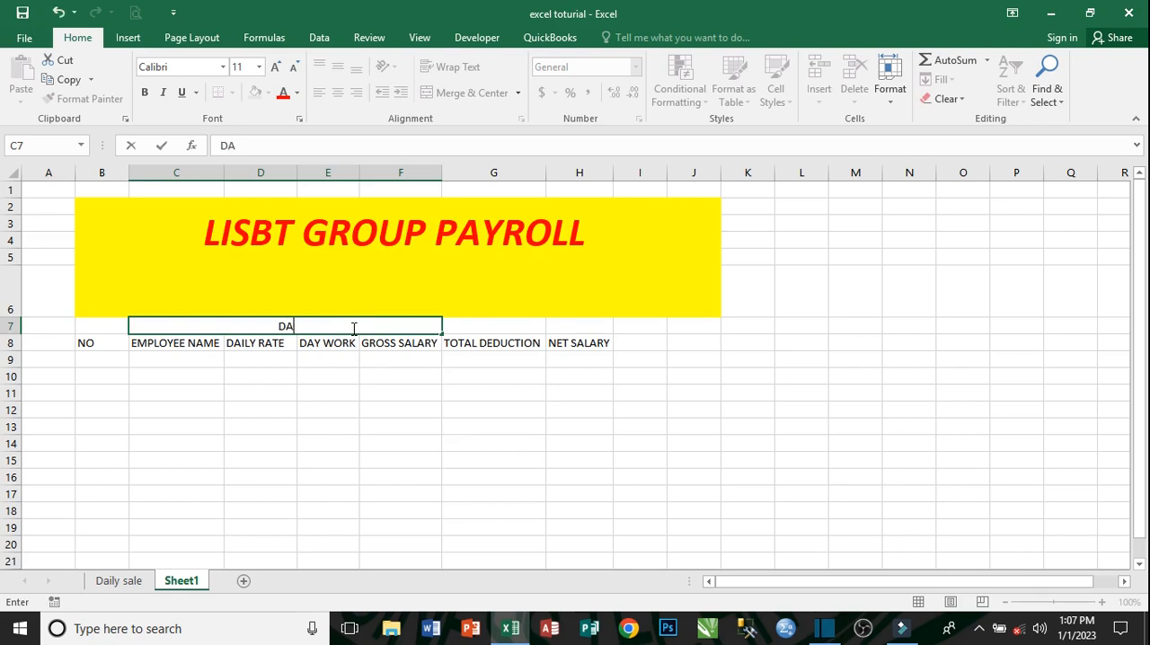
type("ILY PAYROLL")
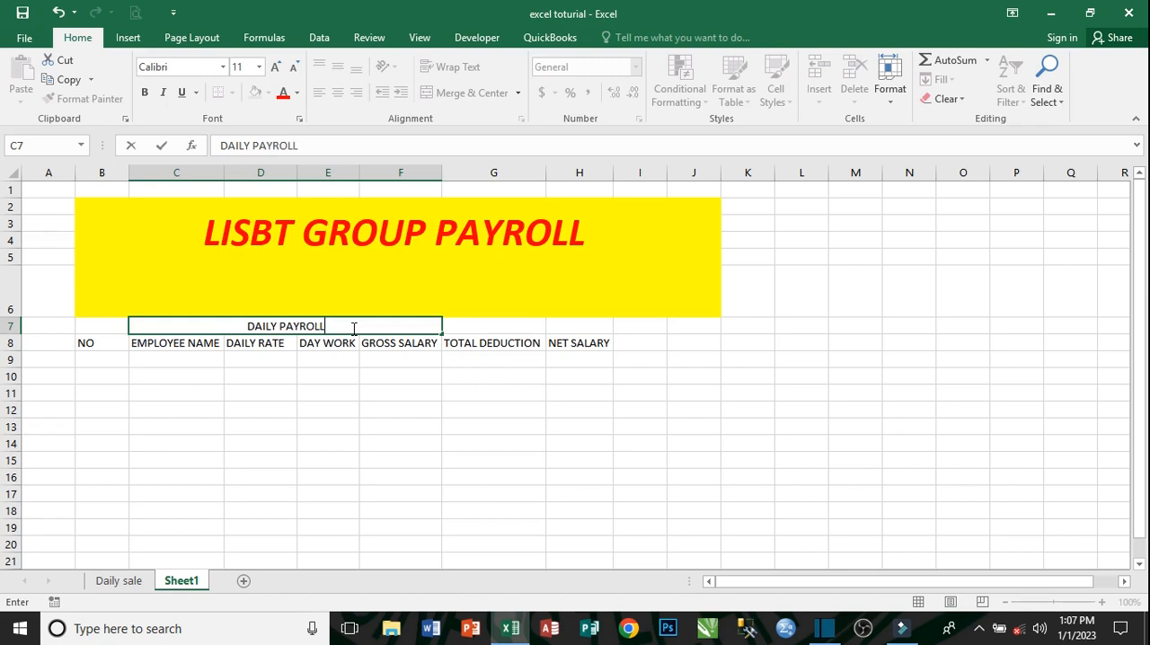
left_click(289, 372)
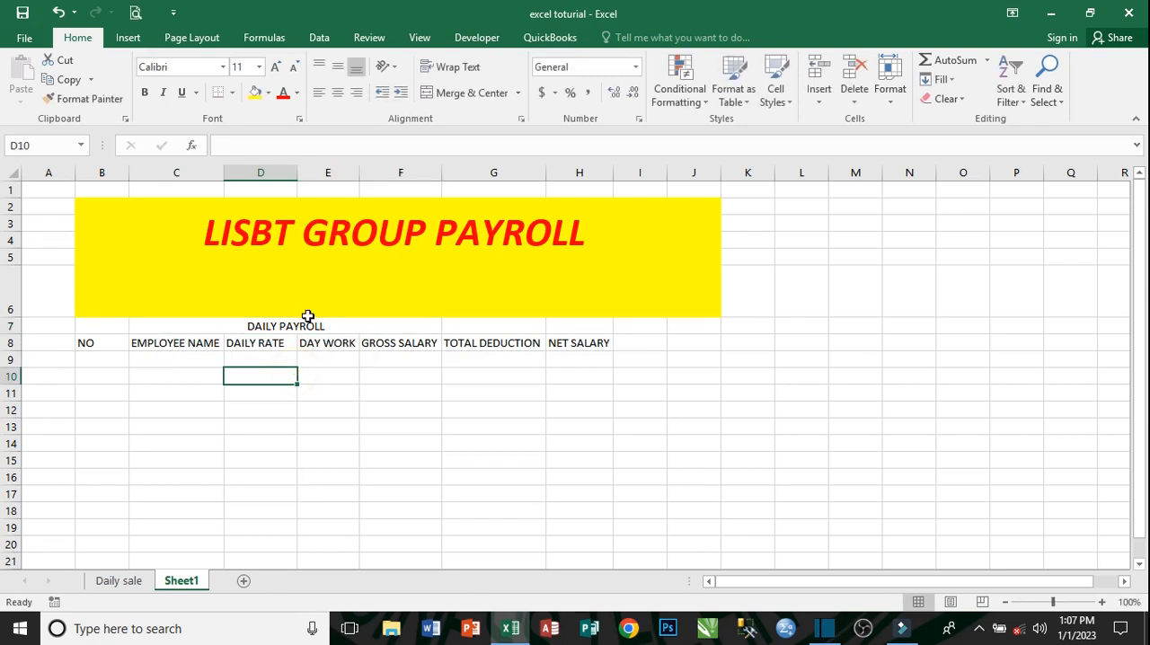
- Make the DAILY PAYROLL subtitle bold and increase its font size to 18
left_click(303, 326)
left_click(144, 92)
left_click(276, 66)
left_click(276, 67)
left_click(276, 66)
left_click(276, 66)
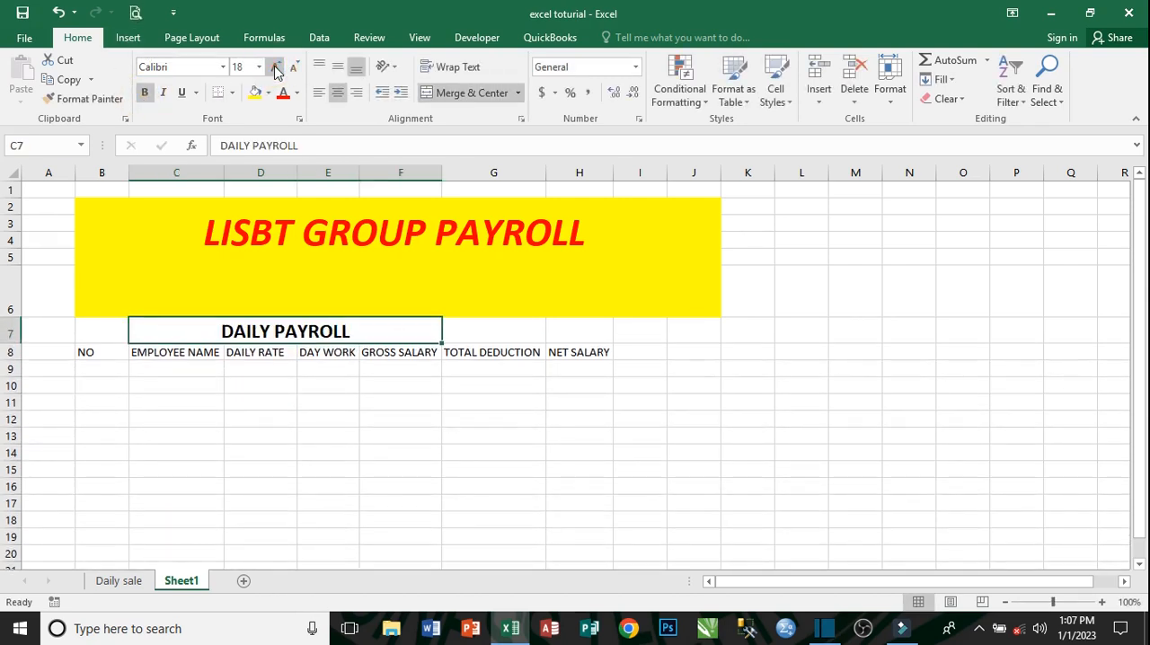
- Make the column headings in B8 to H8 bold and increase their font size to 14
left_click(331, 352)
left_click_drag(87, 352, 604, 352)
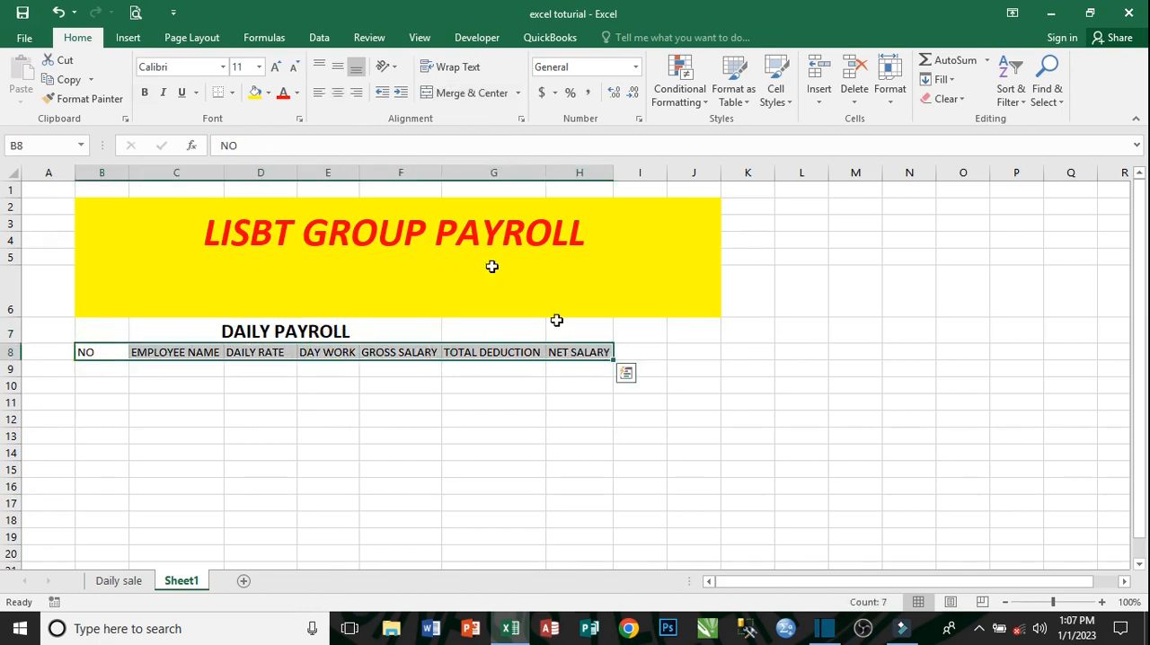
left_click(146, 94)
left_click(275, 67)
left_click(275, 67)
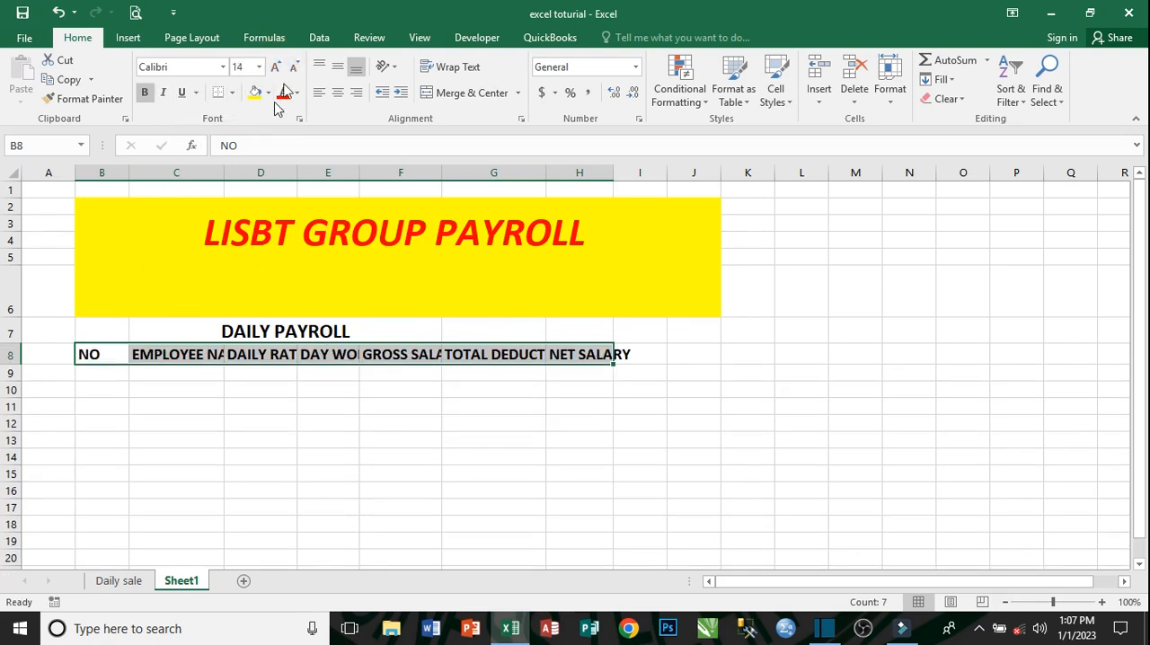
- Autofit columns C, D and E to the enlarged EMPLOYEE NAME, DAILY RATE and DAY WORK headings
left_click(260, 357)
left_click(212, 356)
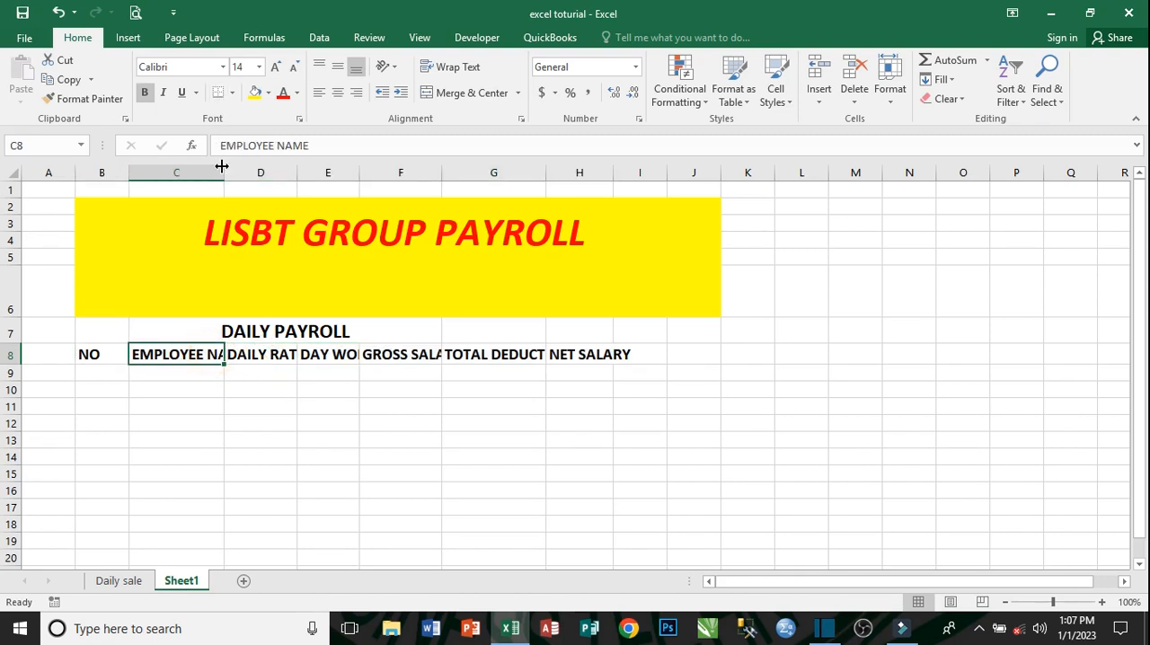
double_click(224, 171)
left_click(308, 356)
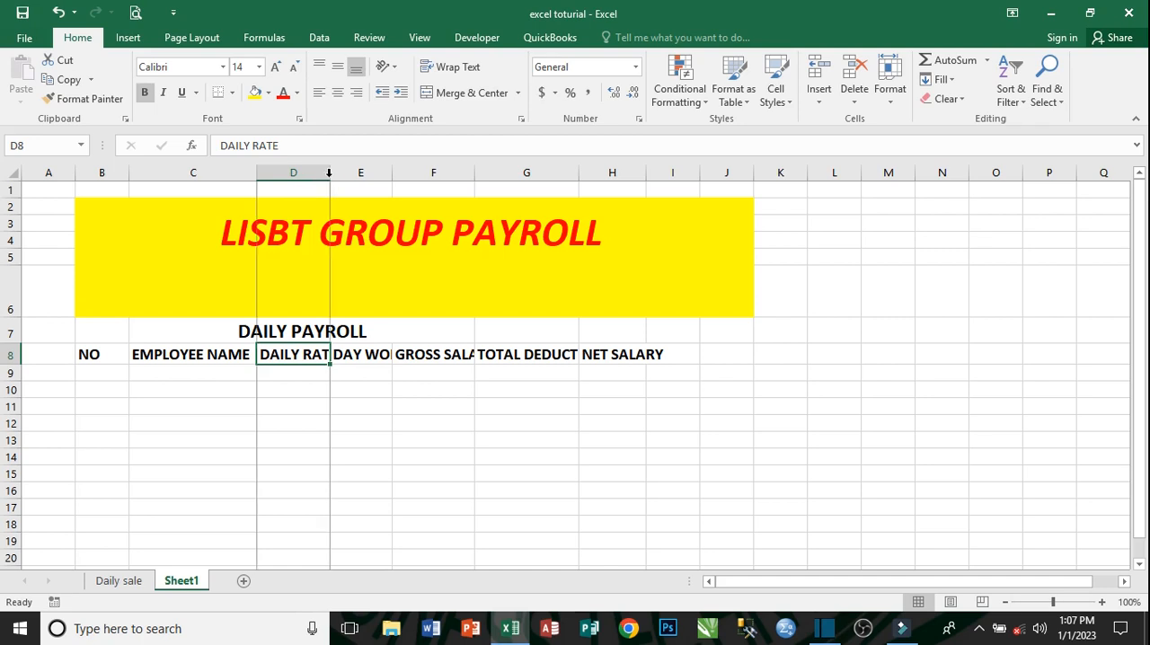
double_click(330, 173)
left_click(375, 354)
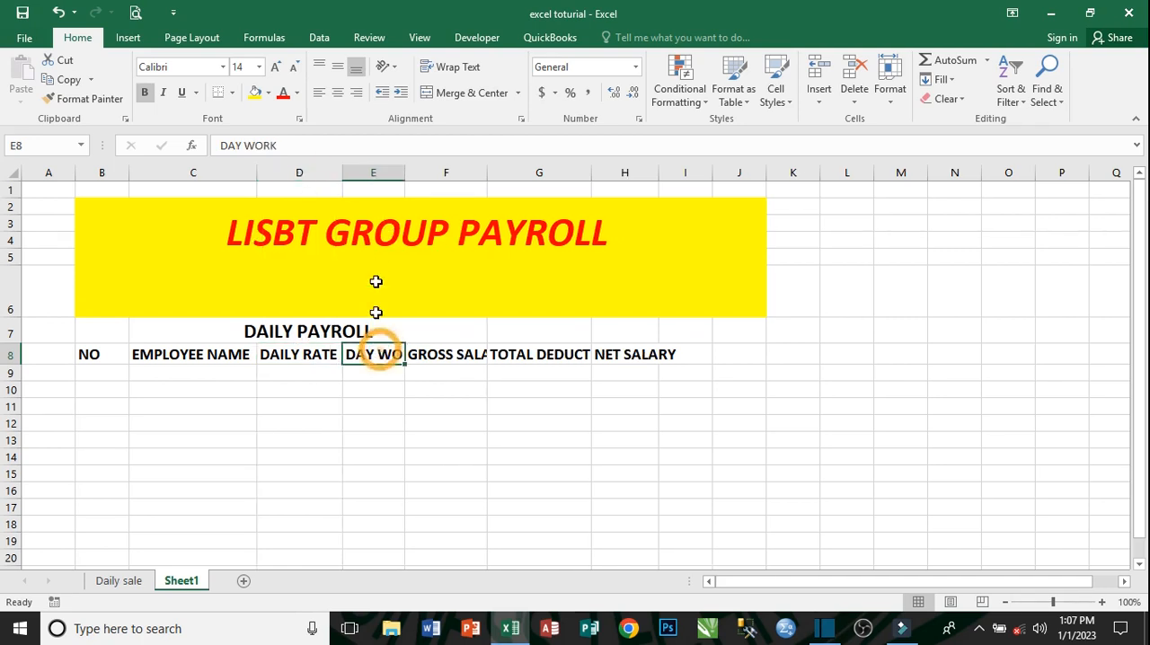
double_click(406, 173)
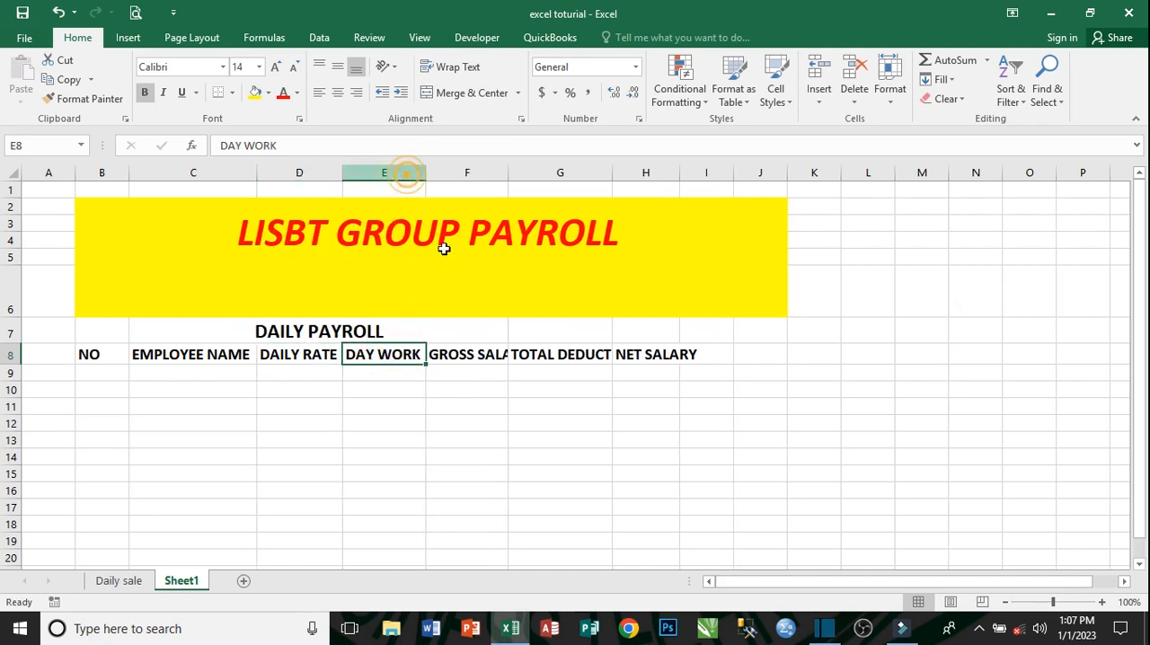
- Autofit columns F, G and H to the enlarged GROSS SALARY, TOTAL DEDUCTION and NET SALARY headings
left_click(495, 359)
left_click(510, 187)
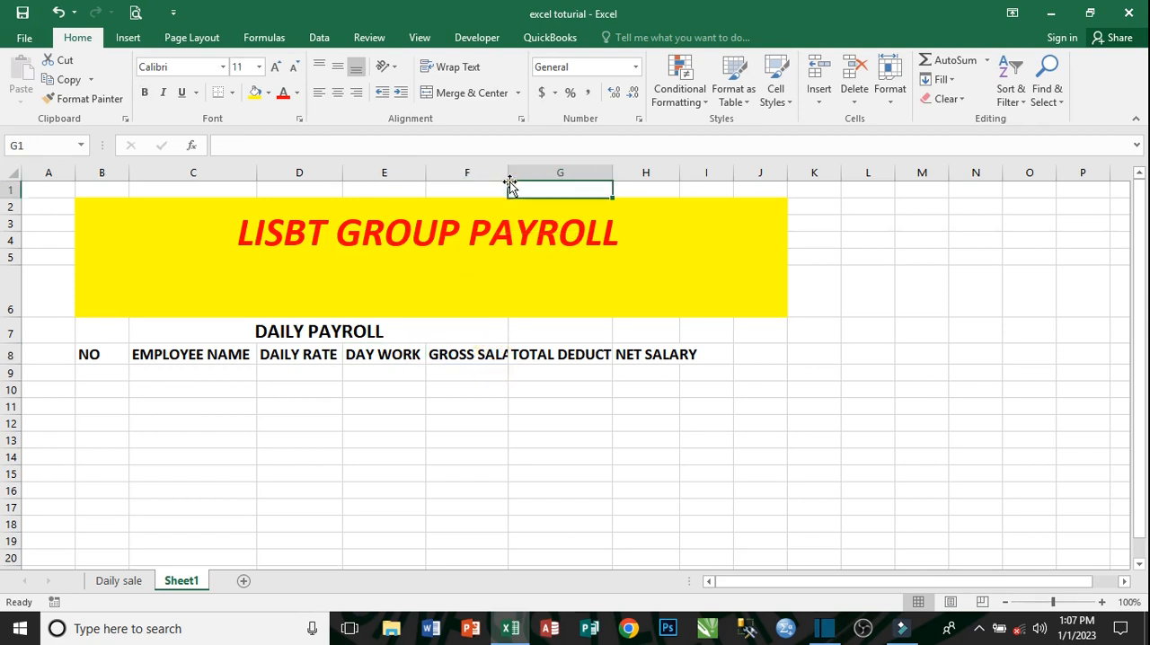
key("ctrl+Home")
left_click(499, 360)
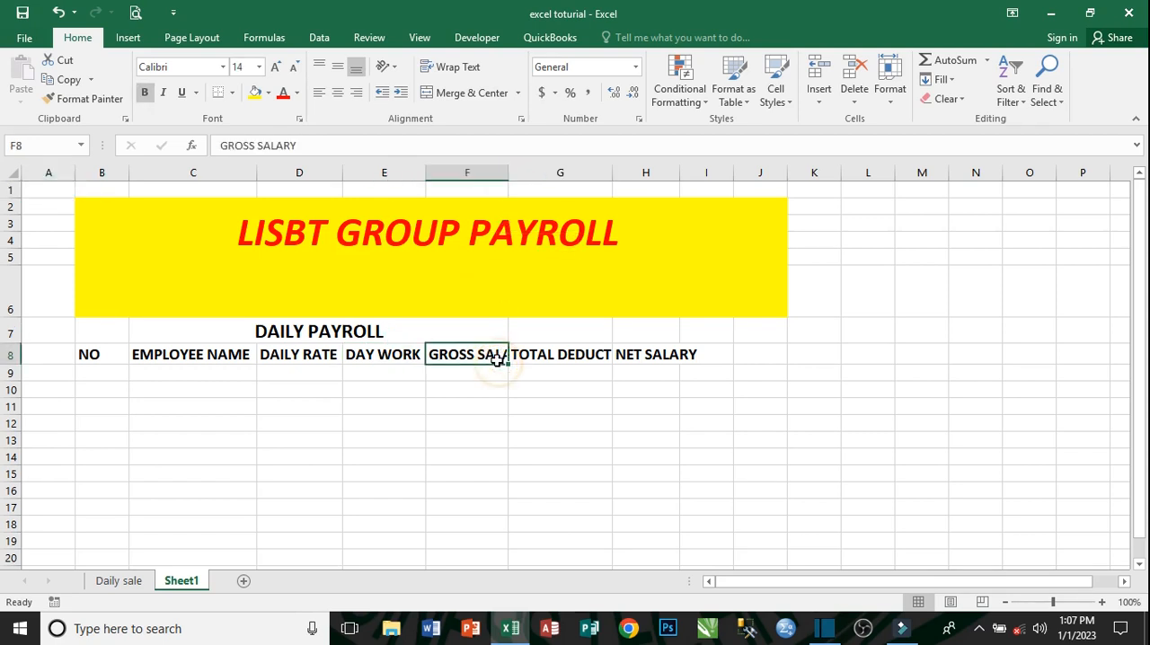
double_click(508, 171)
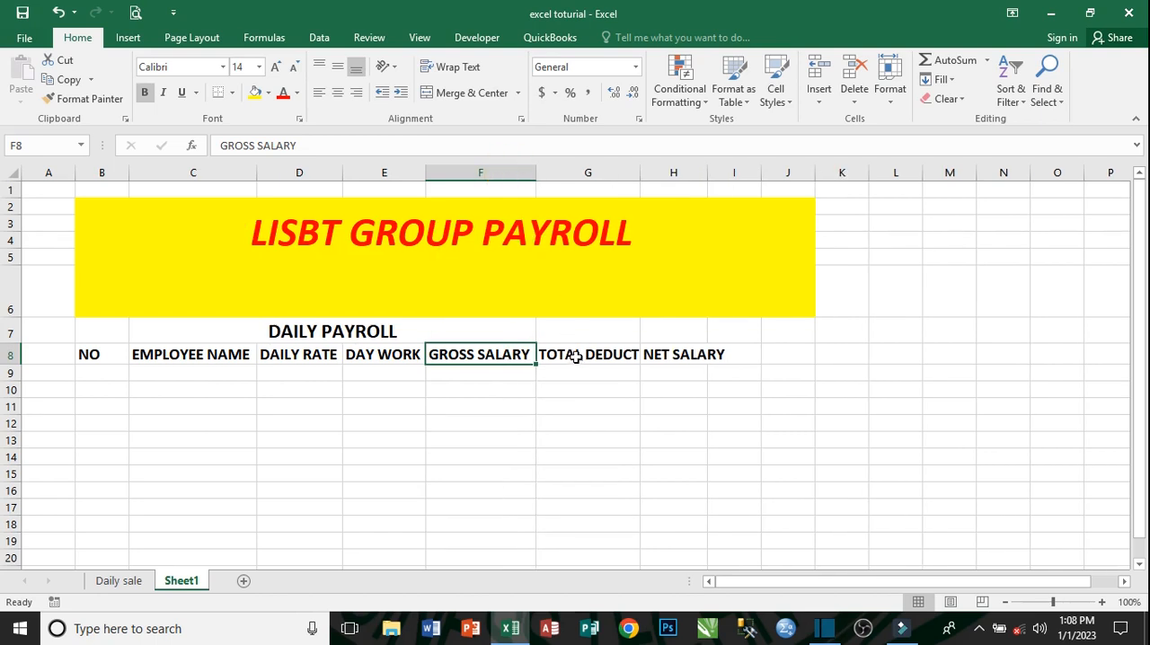
left_click(577, 357)
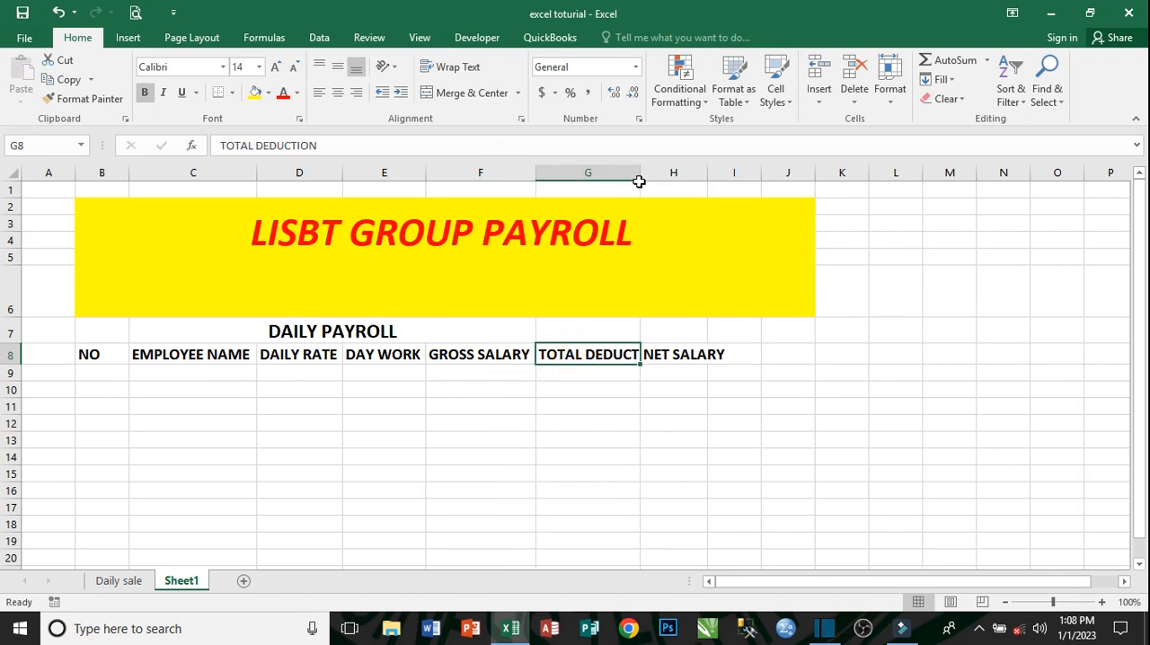
double_click(638, 177)
left_click(694, 359)
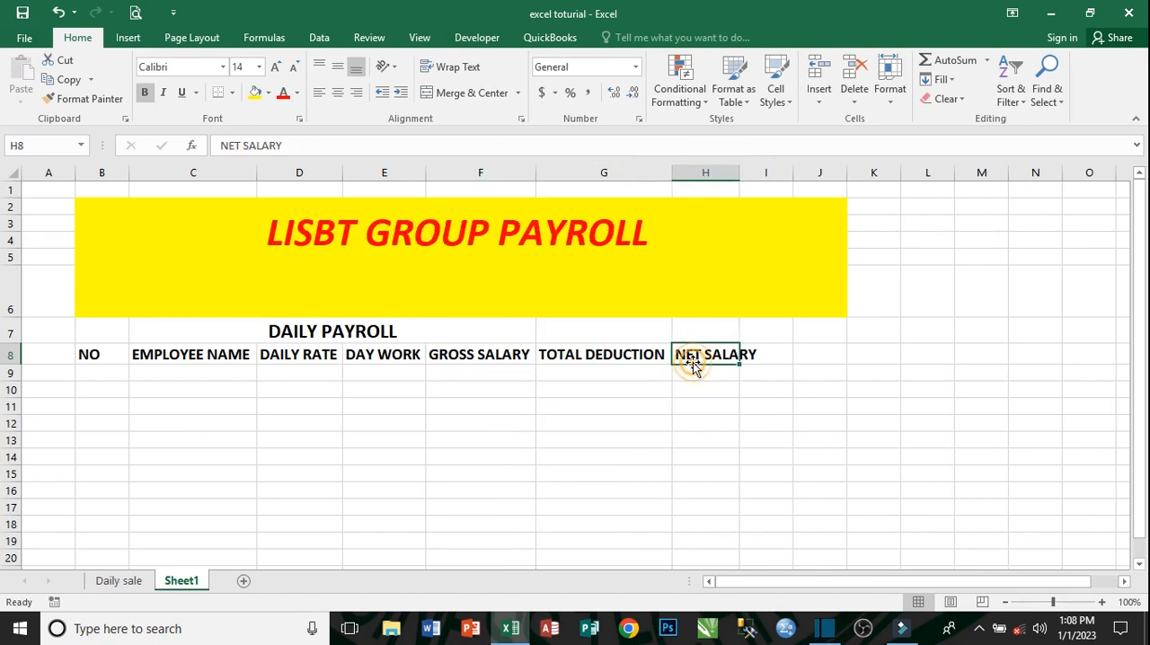
double_click(738, 178)
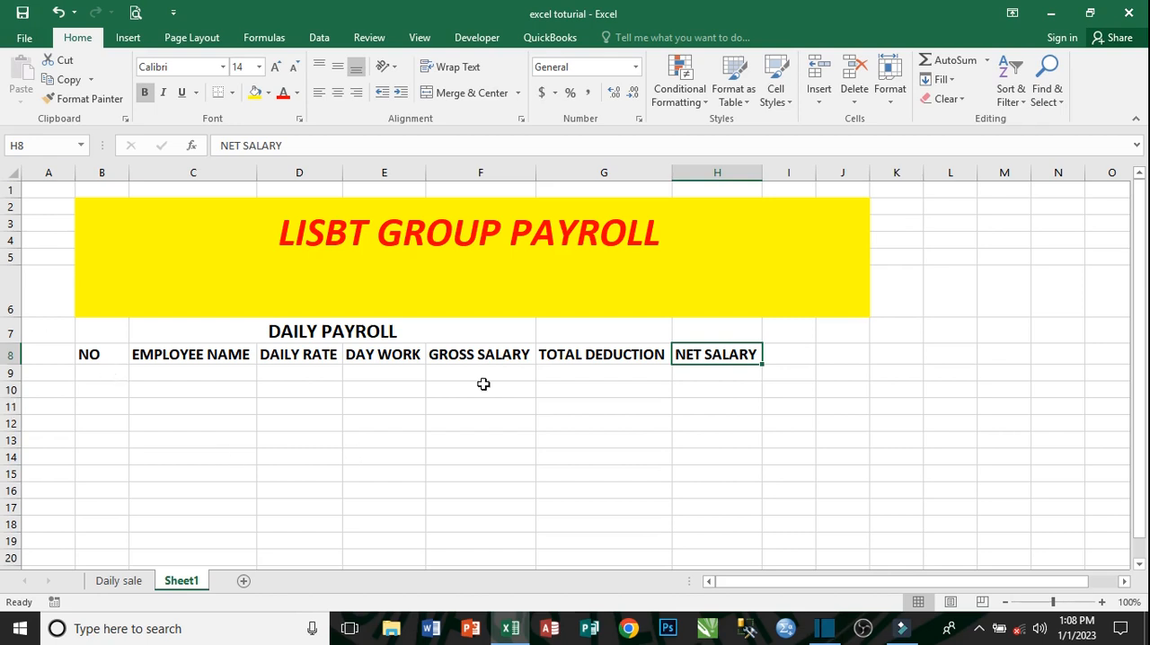
- Number the employee rows 1 to 6 in cells B9 to B14, starting from 1 in B9 and filling as a series
left_click(93, 372)
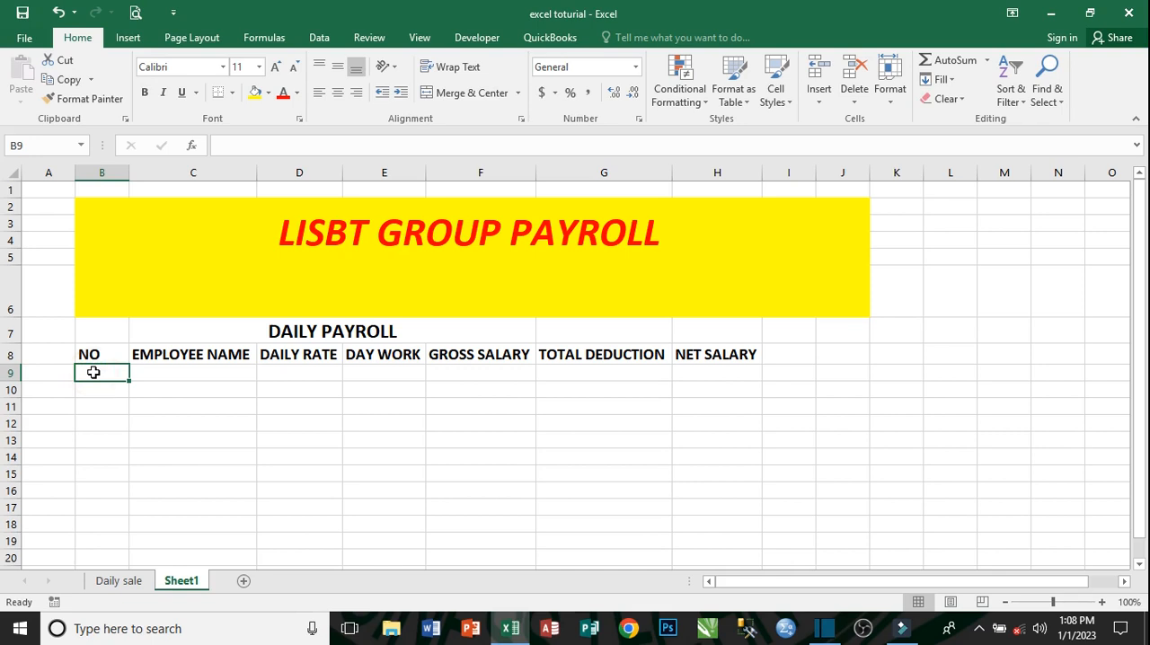
type("1")
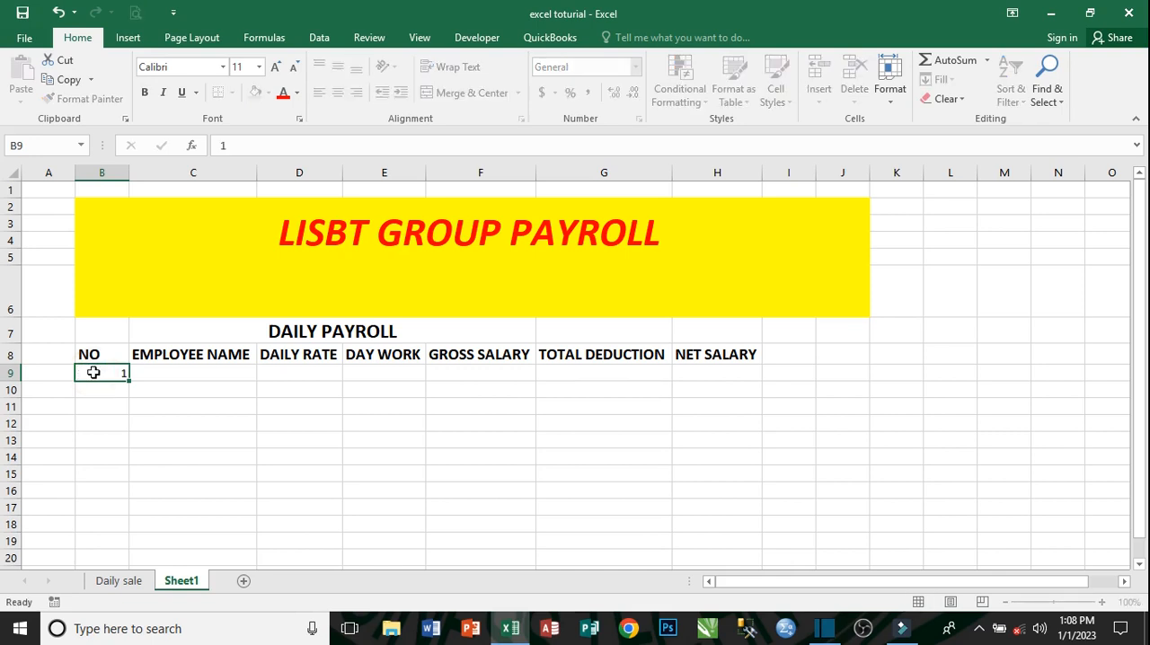
key("Return")
left_click(115, 374)
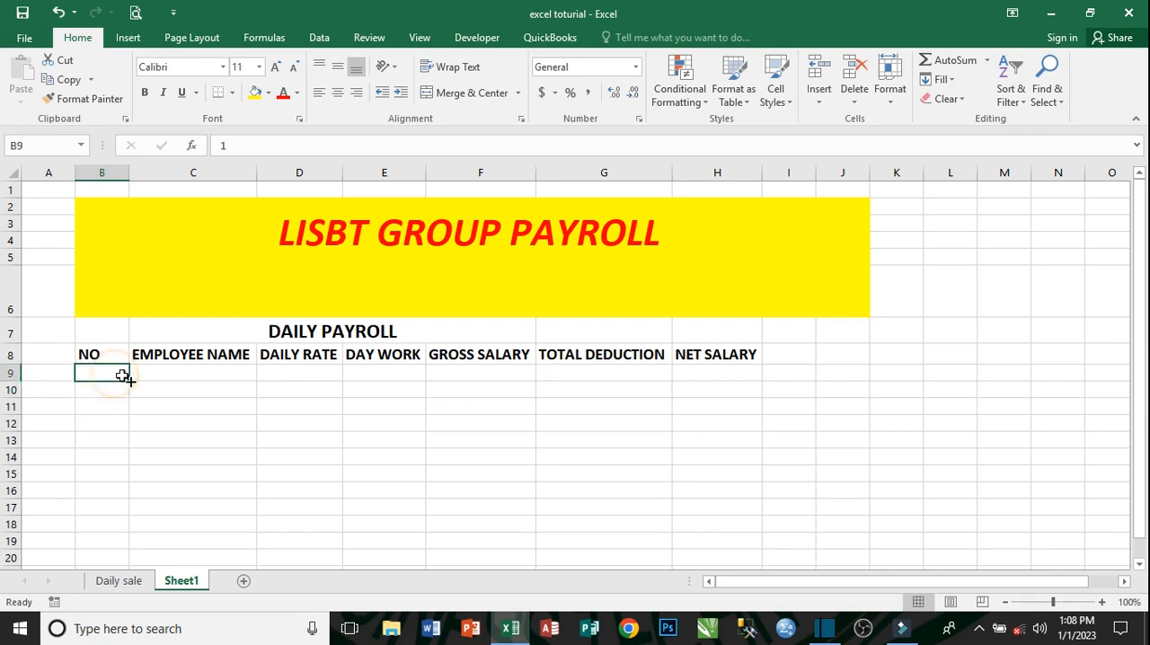
left_click_drag(128, 381, 127, 469)
left_click(144, 483)
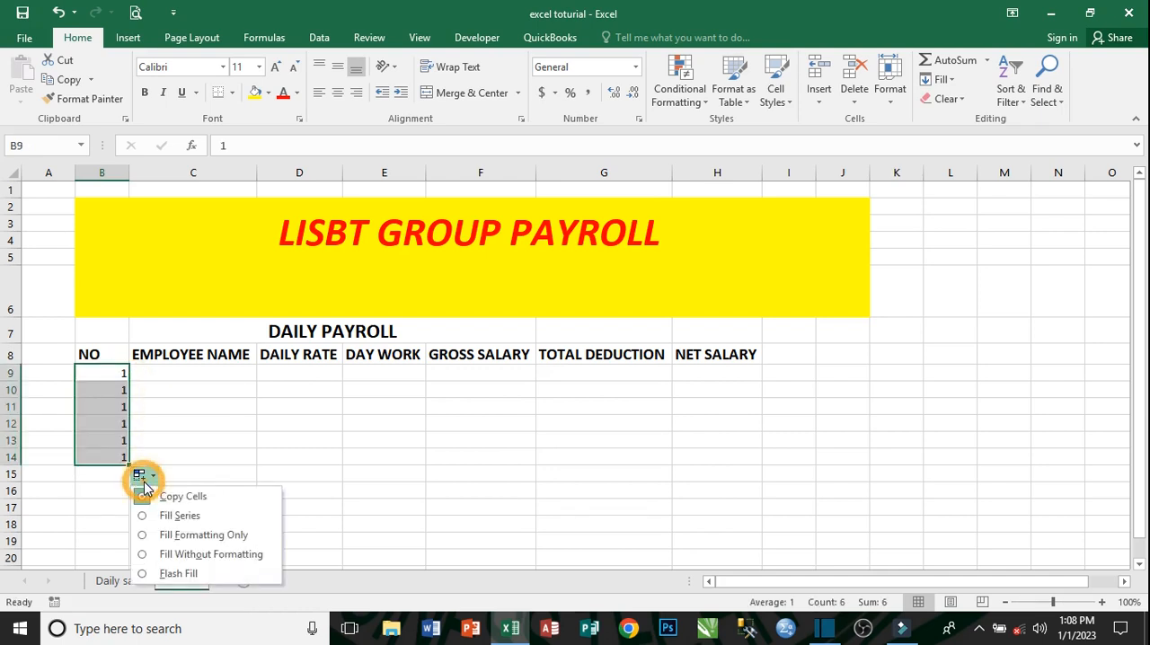
left_click(199, 515)
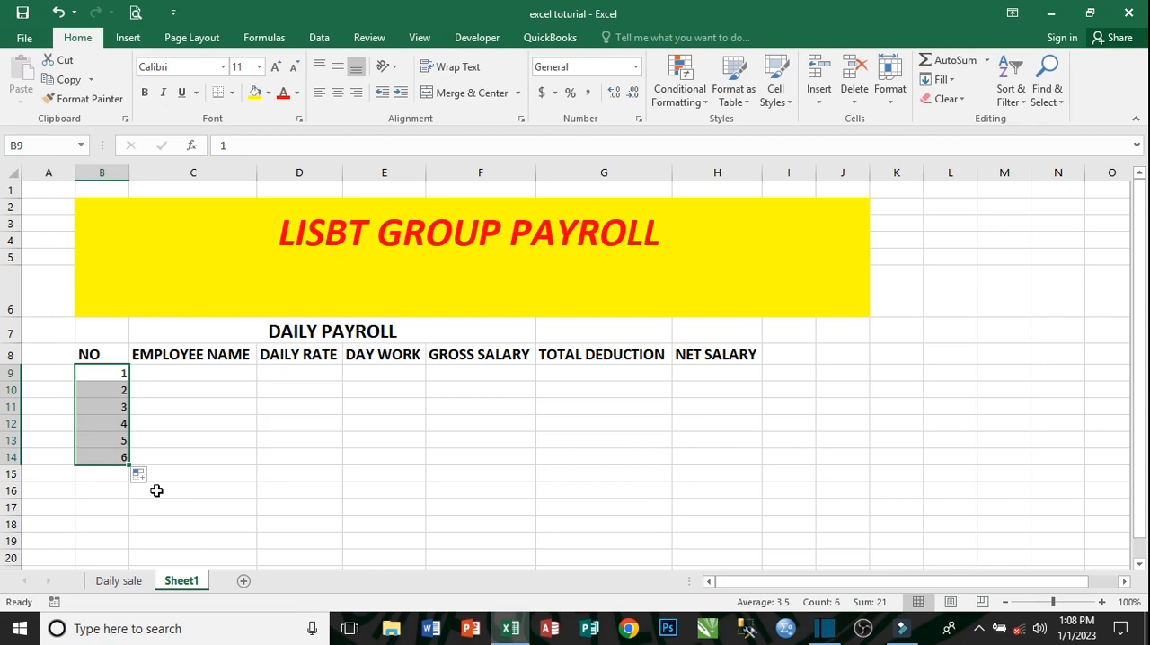
- Make the employee numbers in B9 to B14 bold and increase their font size to 14
left_click(146, 93)
left_click(275, 67)
left_click(276, 68)
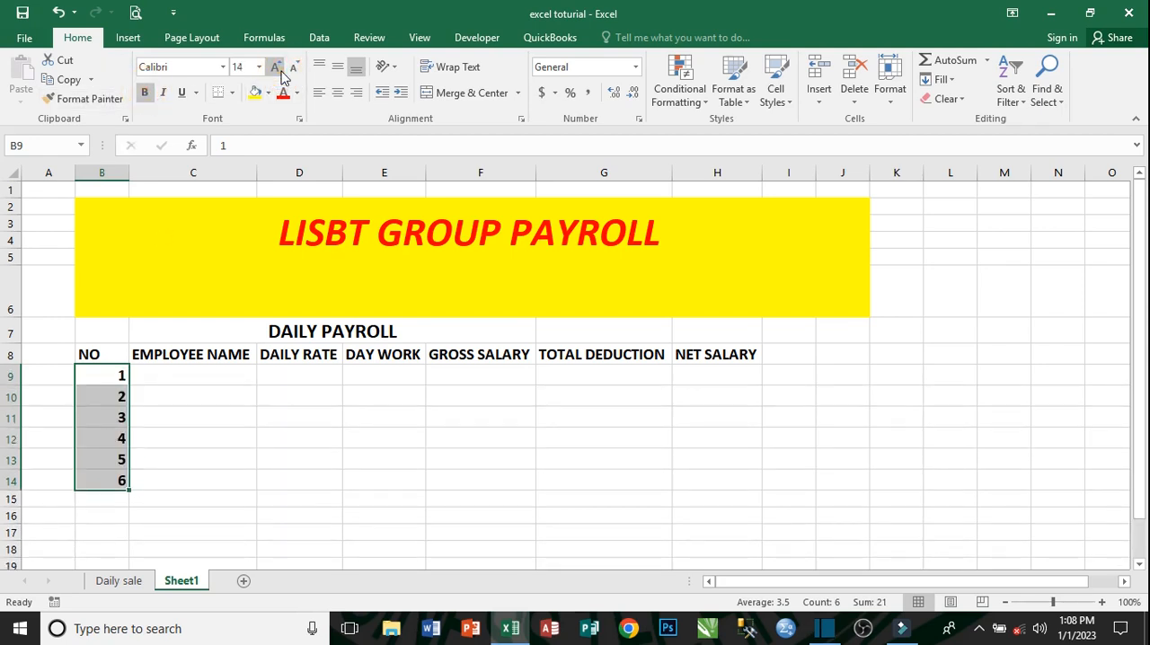
- Fill in the first employee's row with the employee's name in C9, a daily rate of 5 and 19 days worked
left_click(173, 377)
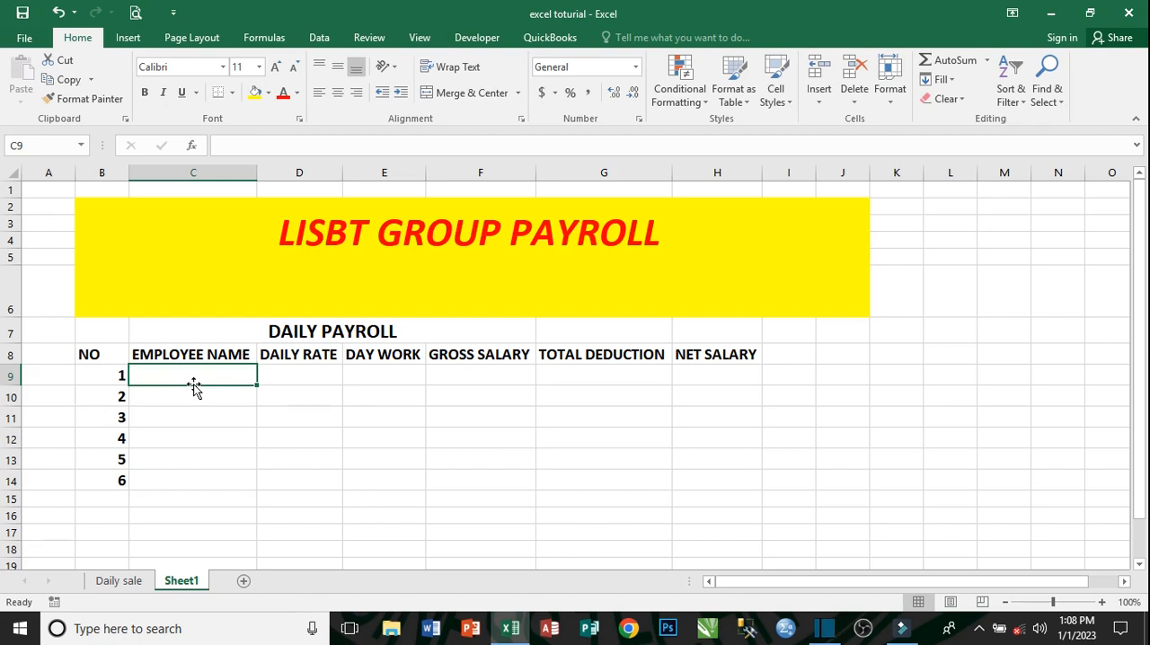
type("MARY")
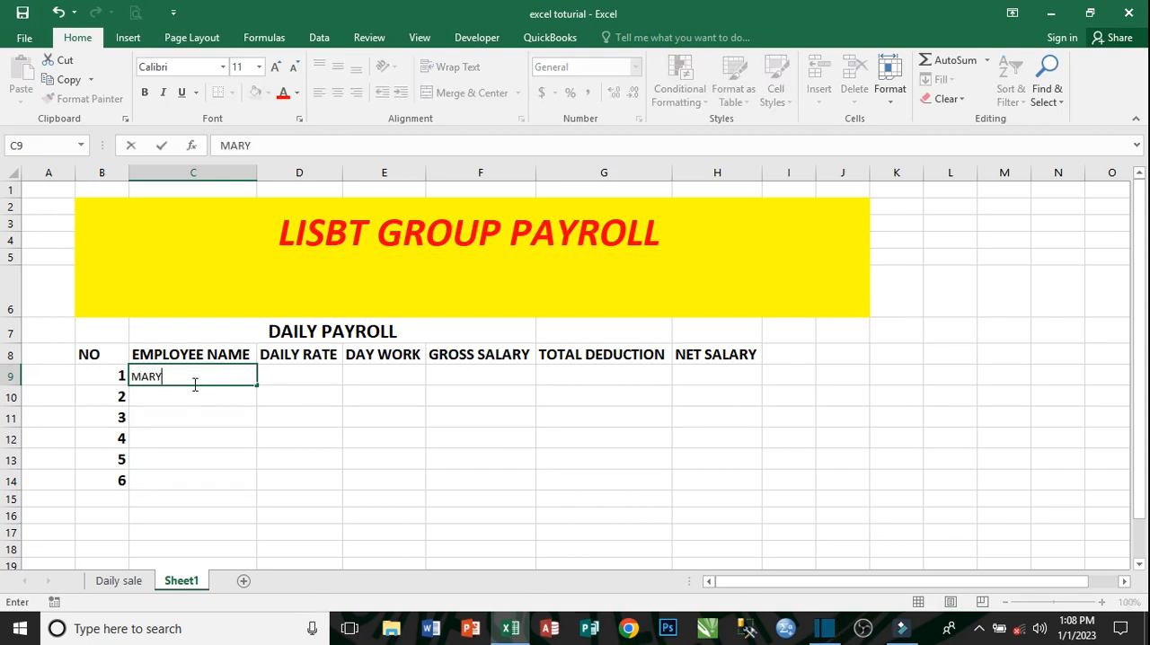
key("Tab")
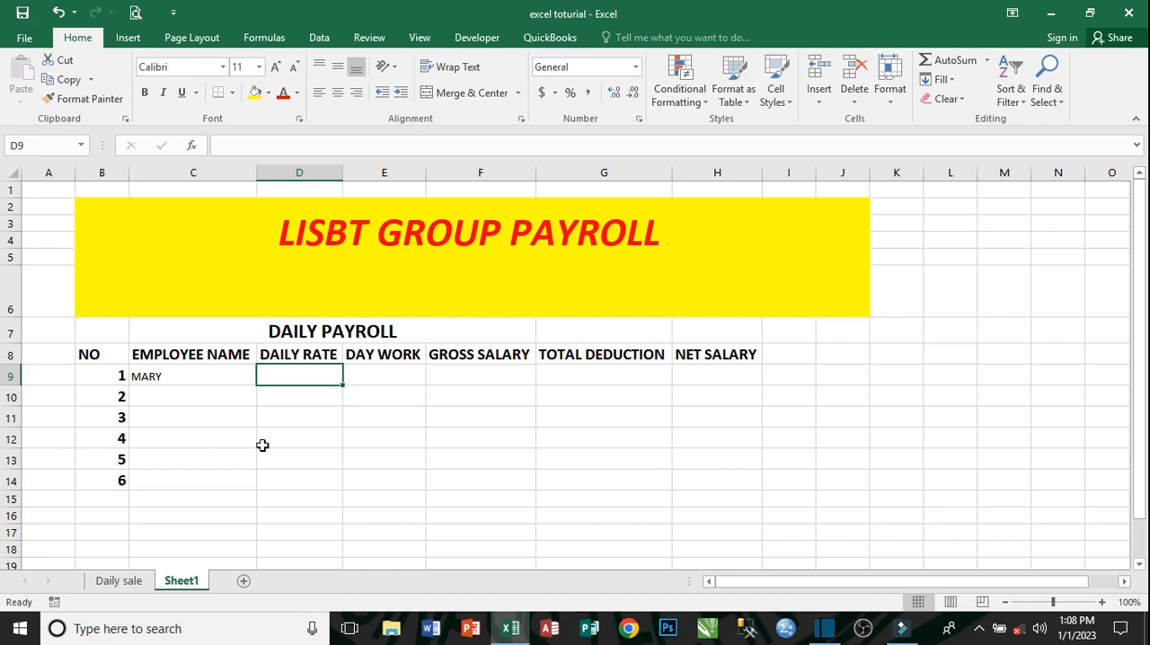
type("5")
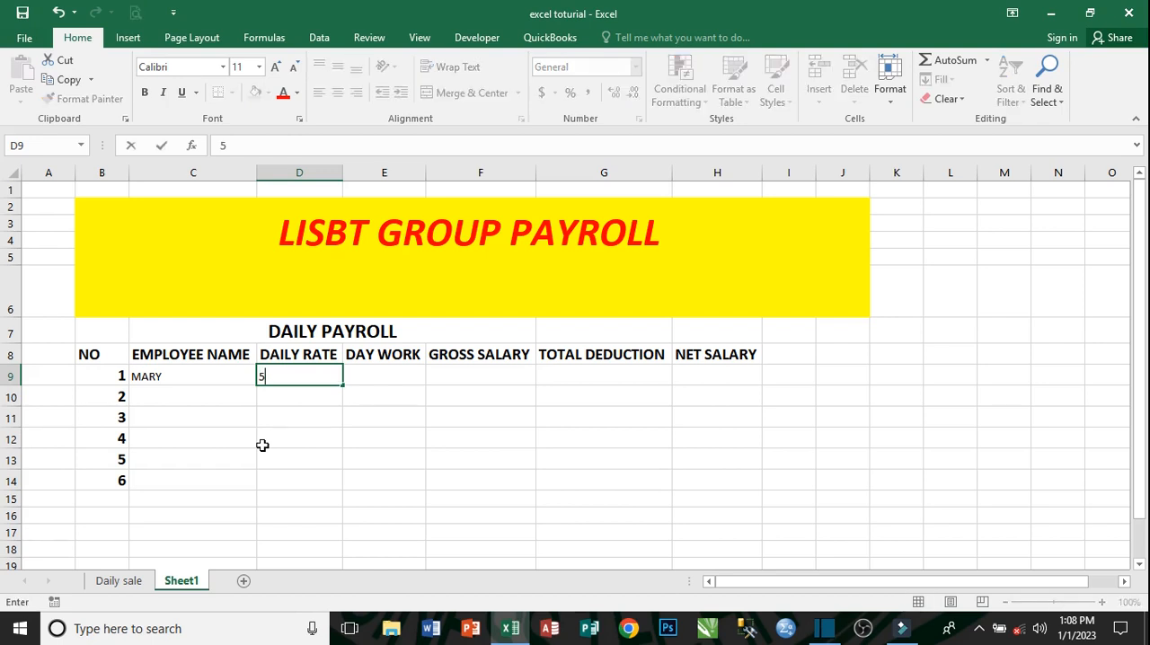
key("Tab")
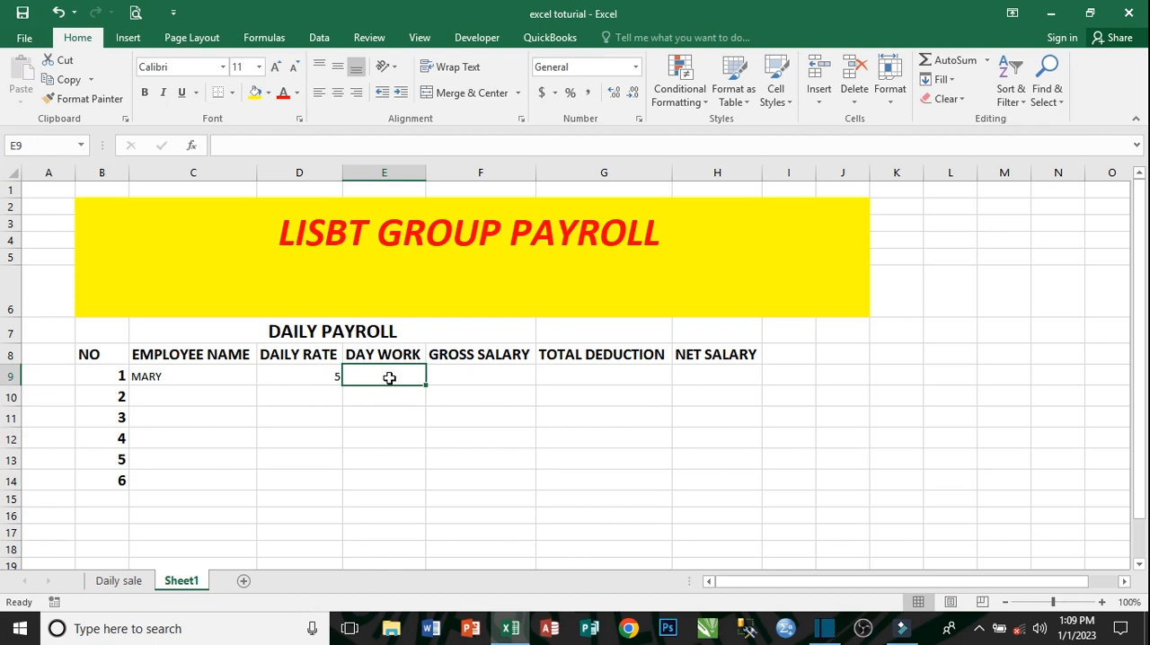
type("19")
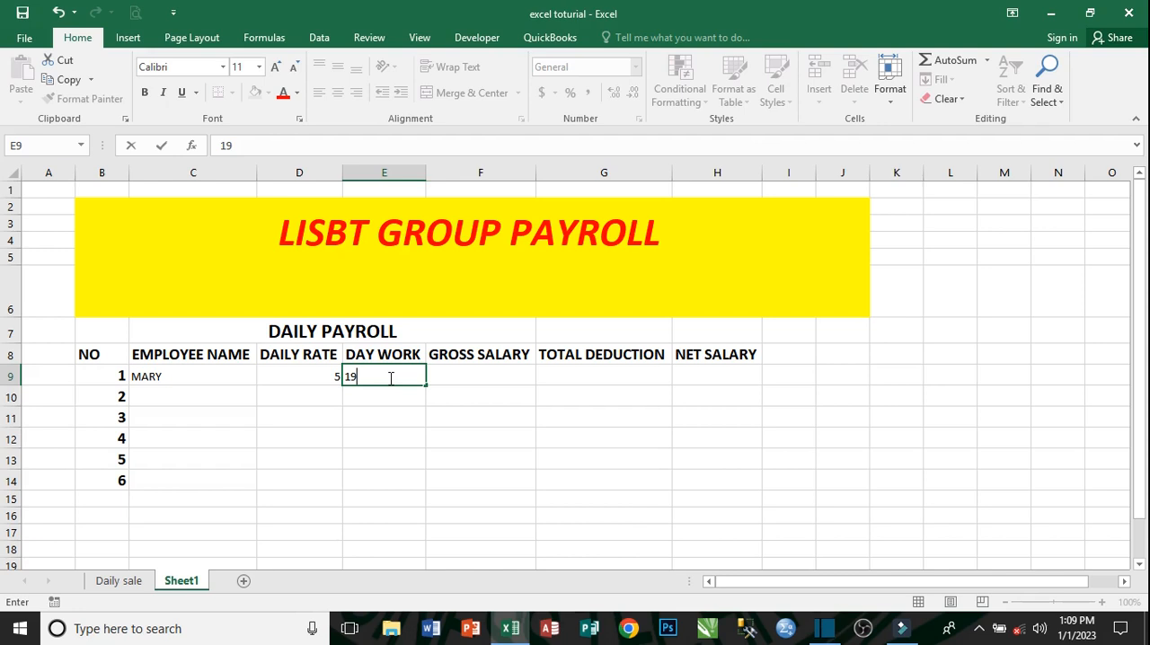
key("Tab")
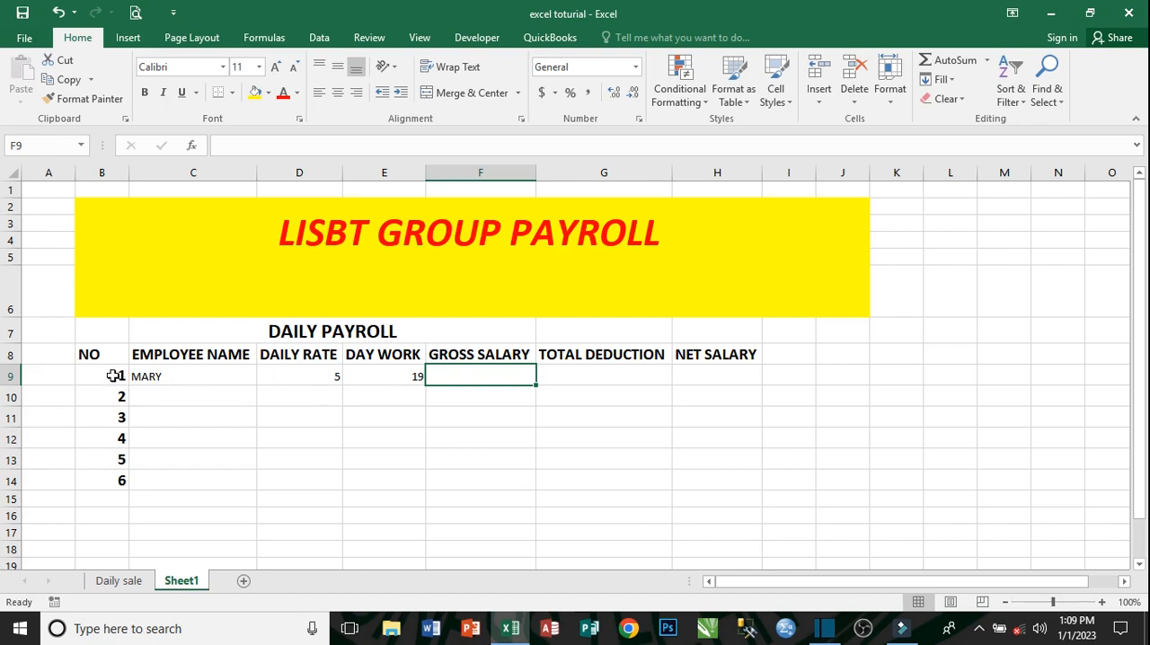
- Make the employee data range C9 to H14 bold and increase its font size to 14
left_click_drag(152, 375, 703, 481)
left_click(142, 94)
left_click(276, 68)
left_click(276, 68)
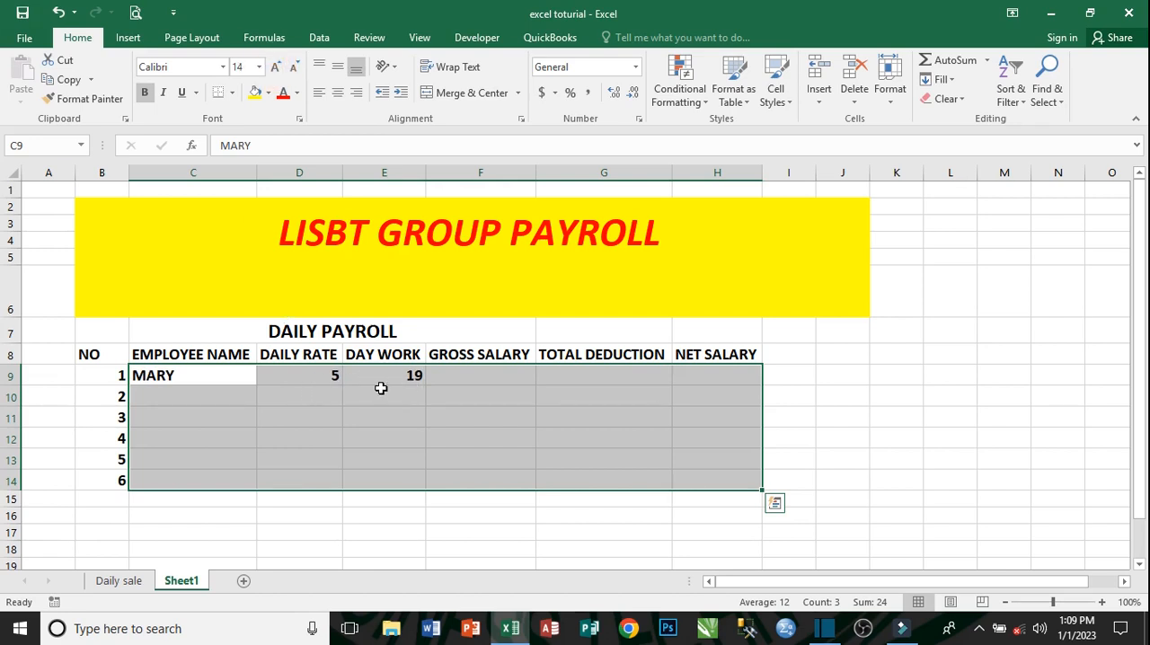
left_click(351, 432)
left_click(300, 375)
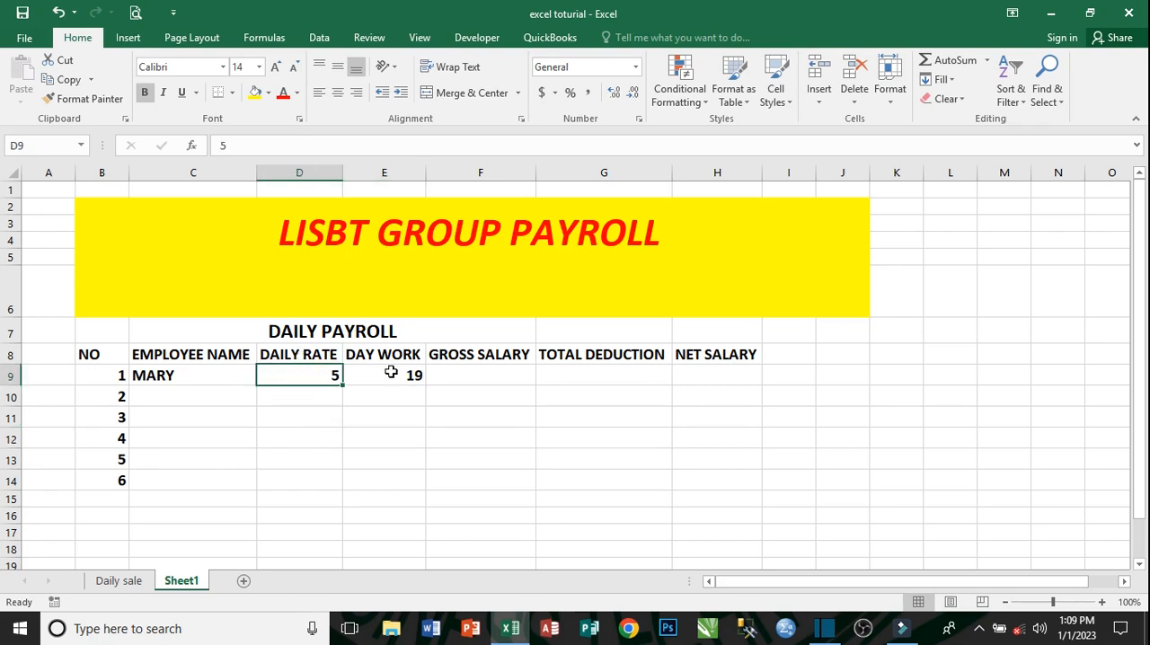
- Calculate the first employee's gross salary in F9 with =D9*E9 and apply the dollar accounting format to it
left_click(472, 379)
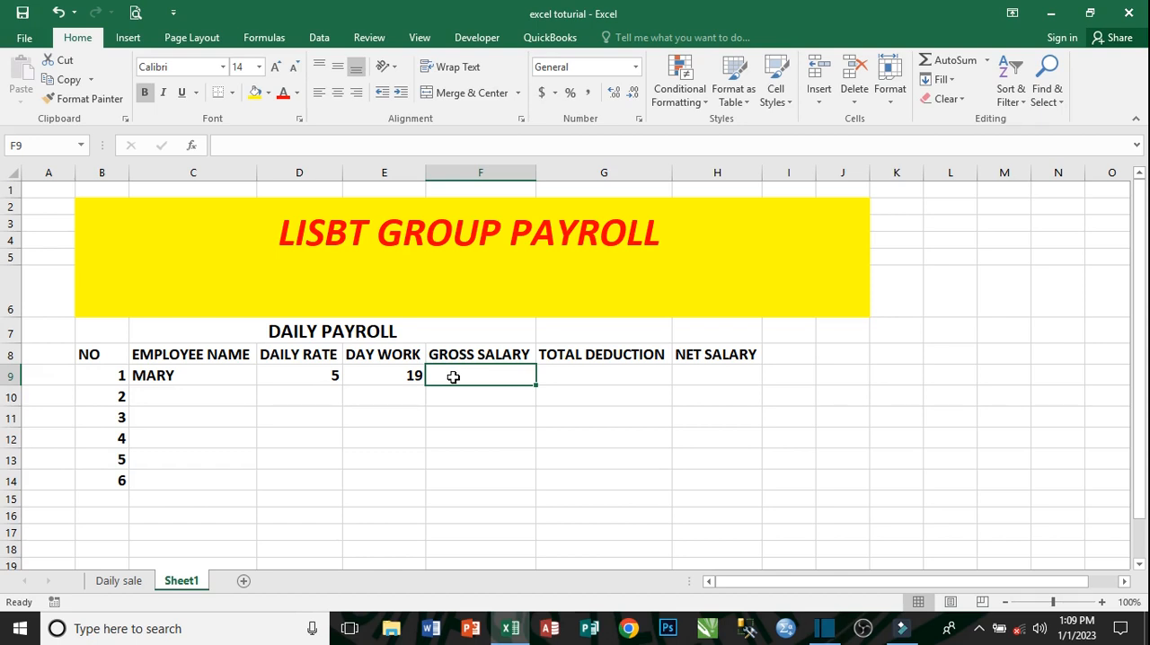
type("=")
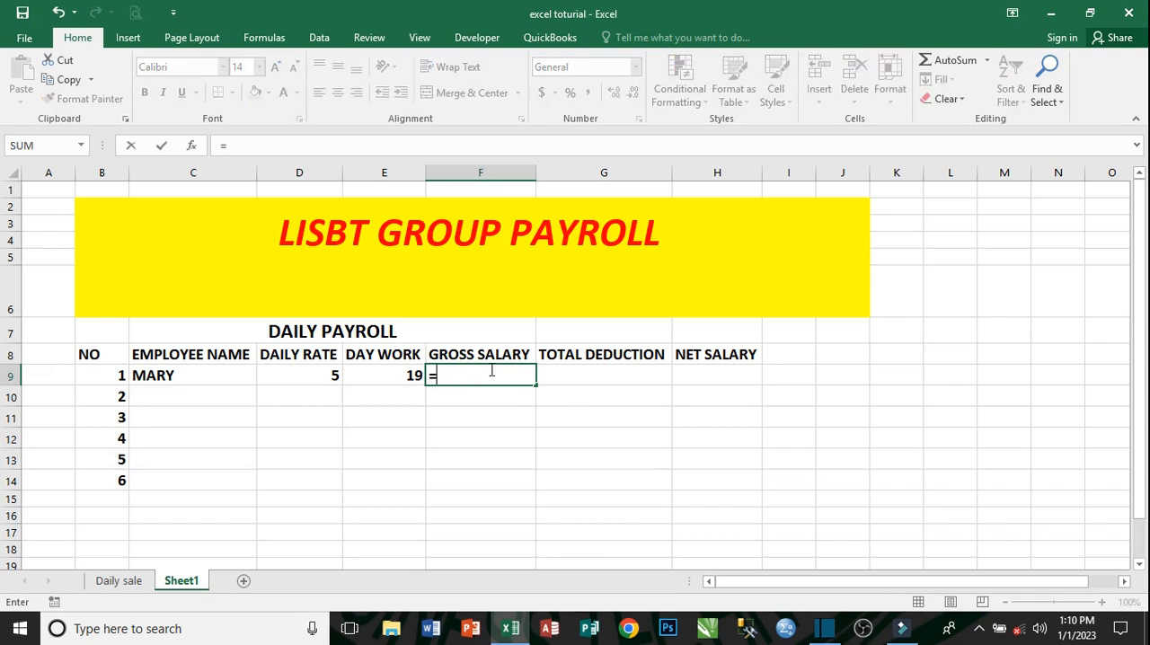
left_click(318, 382)
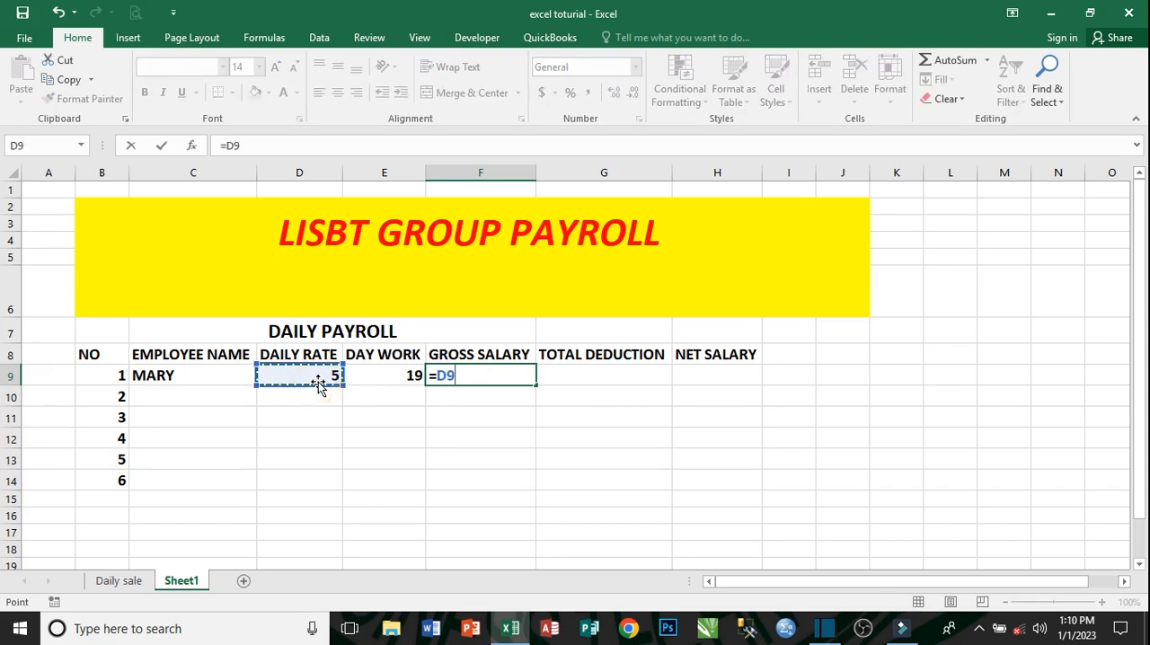
type("*")
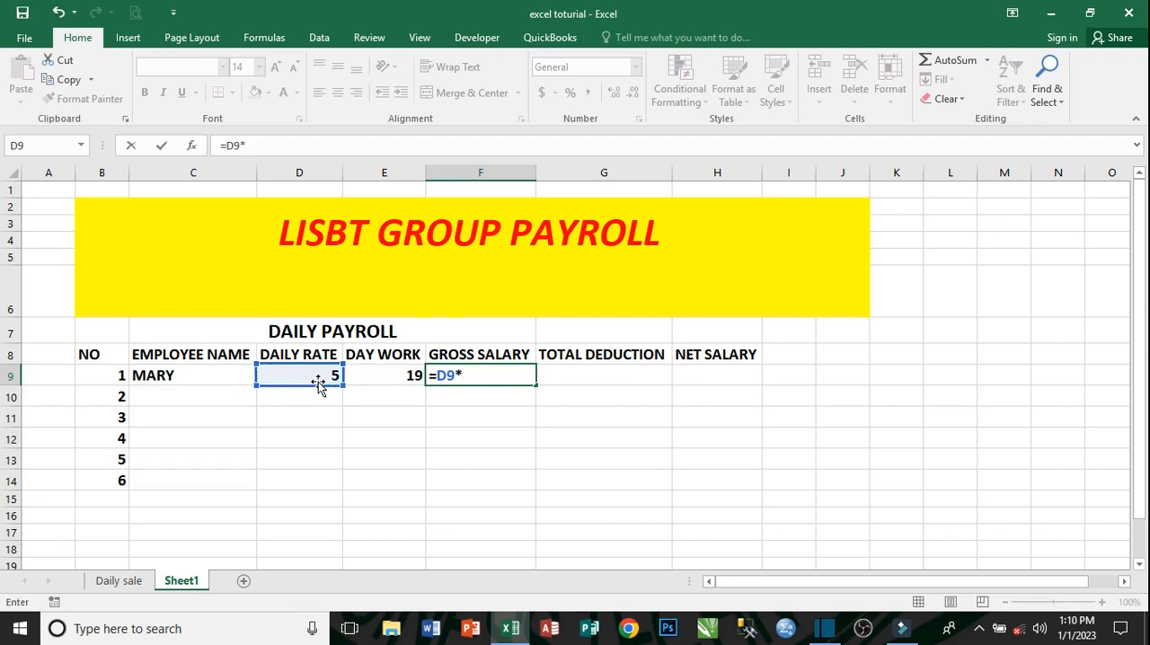
left_click(403, 379)
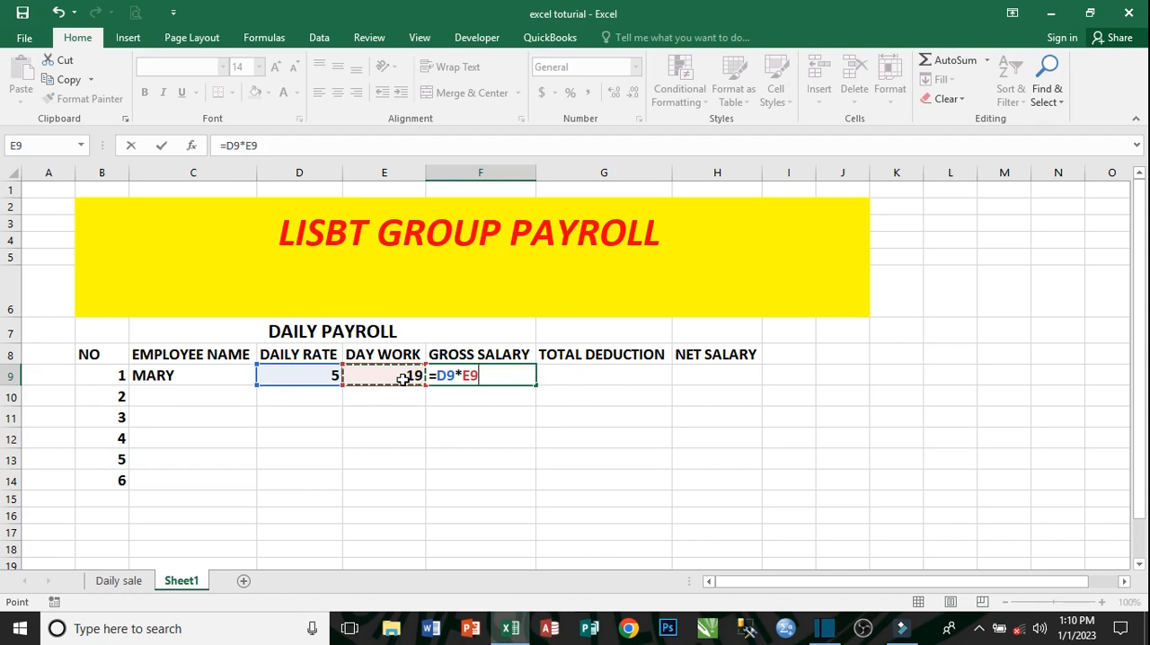
key("Return")
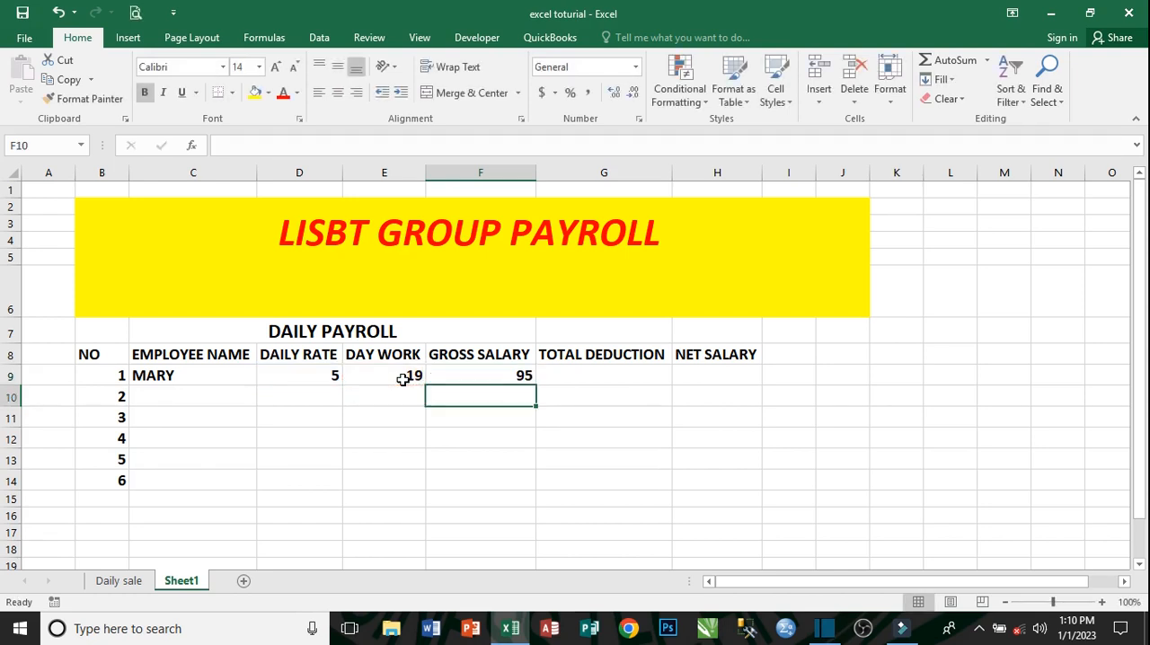
left_click(505, 376)
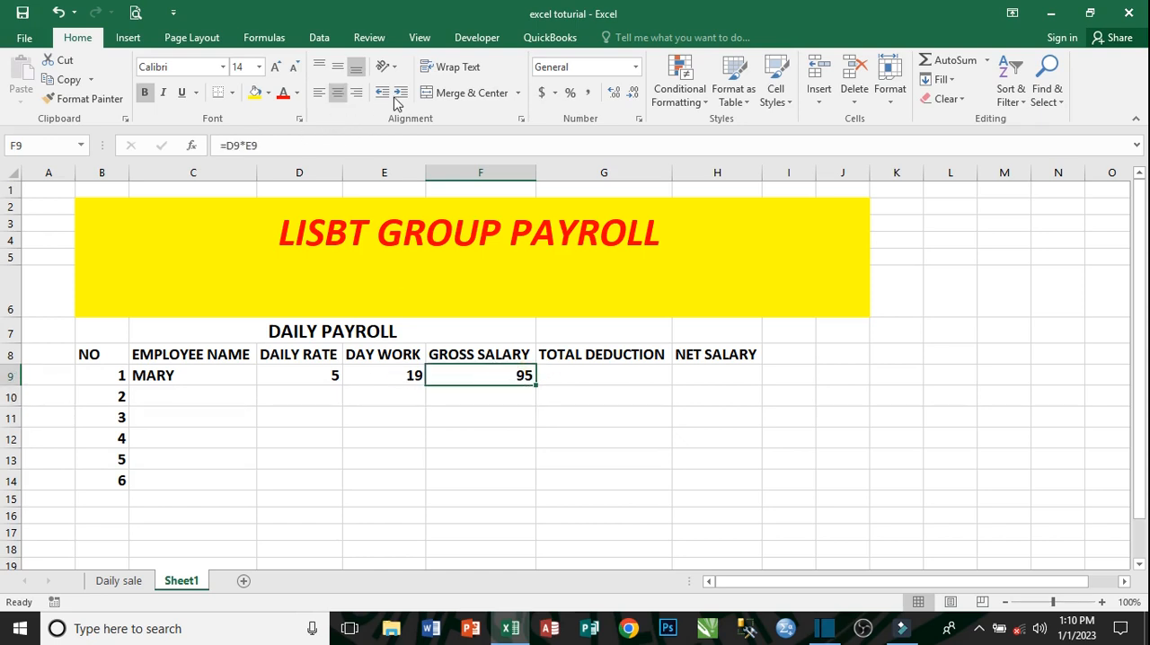
left_click(542, 94)
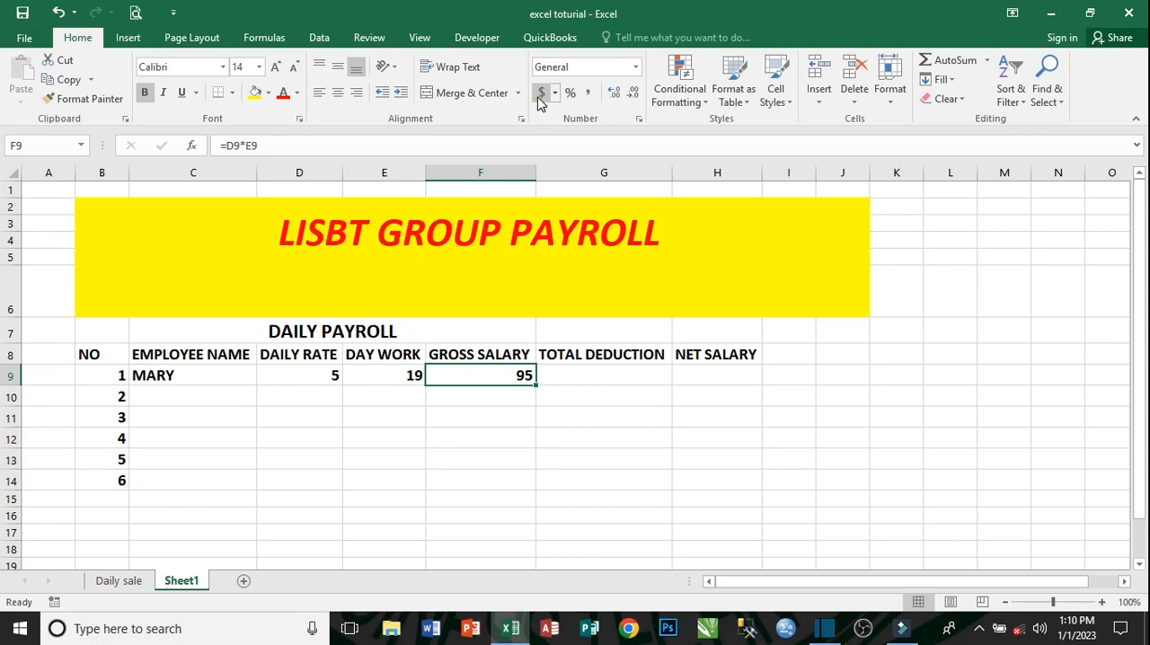
- Enter a total deduction of 40 for the first employee in G9
left_click(588, 374)
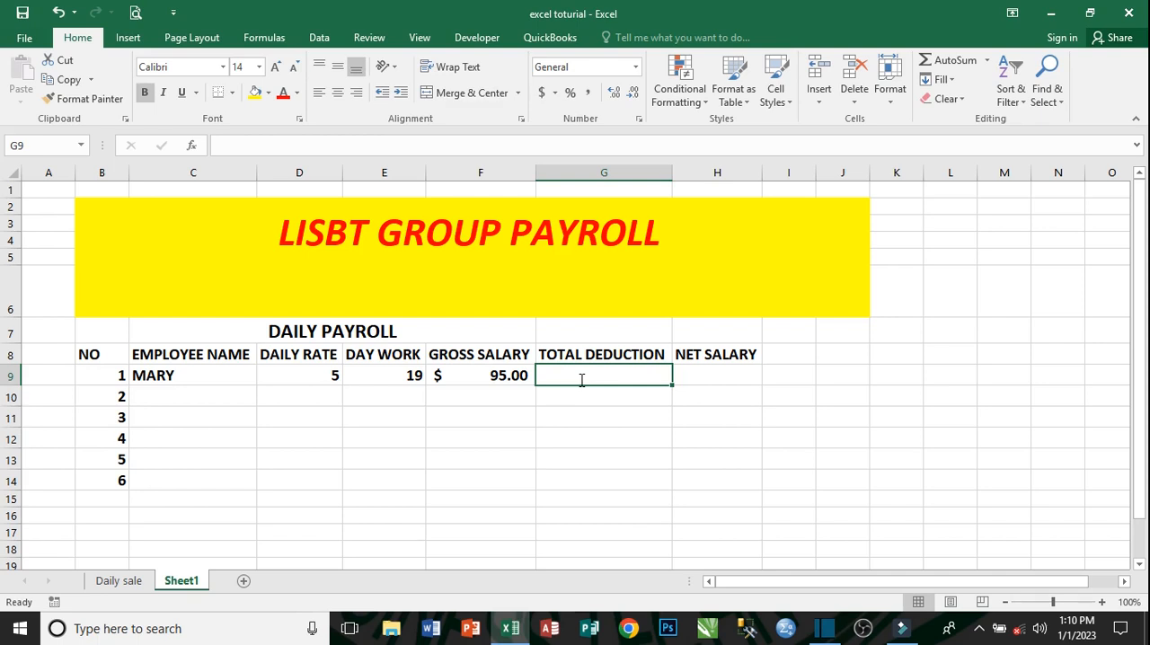
type("45")
key("BackSpace")
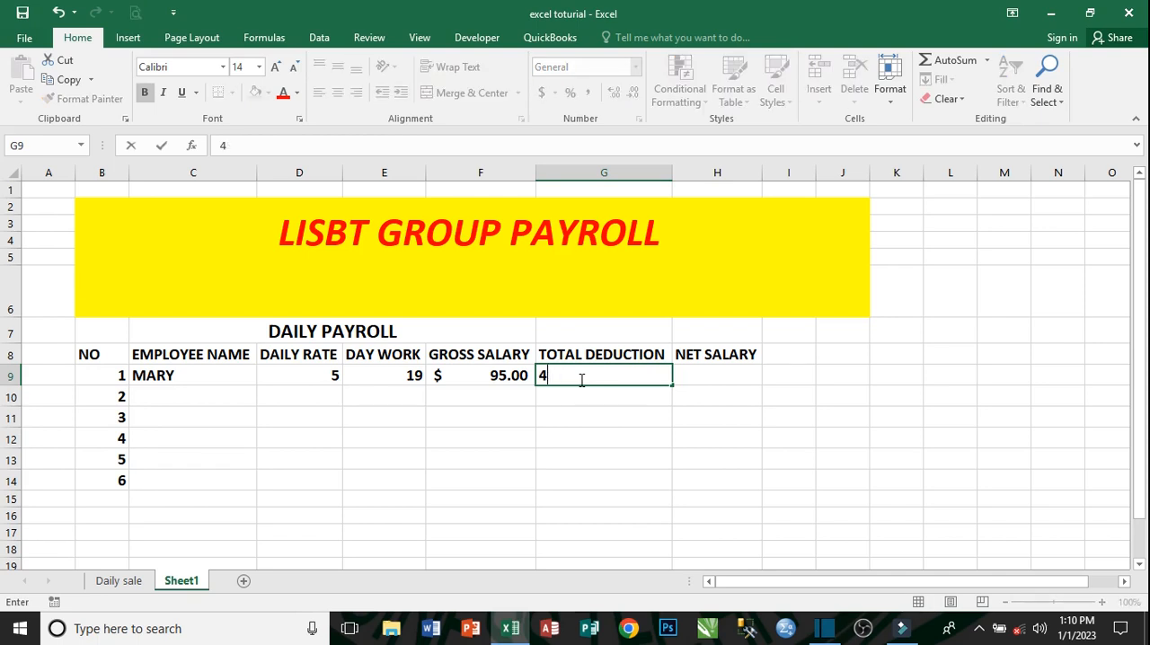
type("0")
key("Tab")
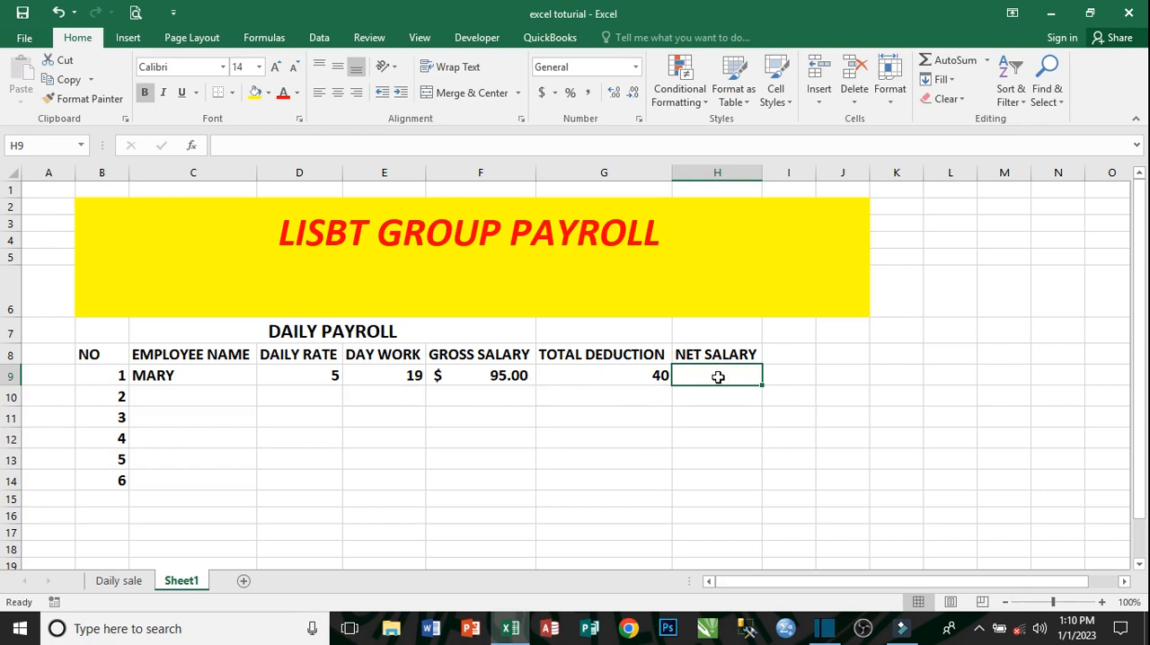
- Calculate the first employee's net salary in H9 with the formula =F9-G9
type("=")
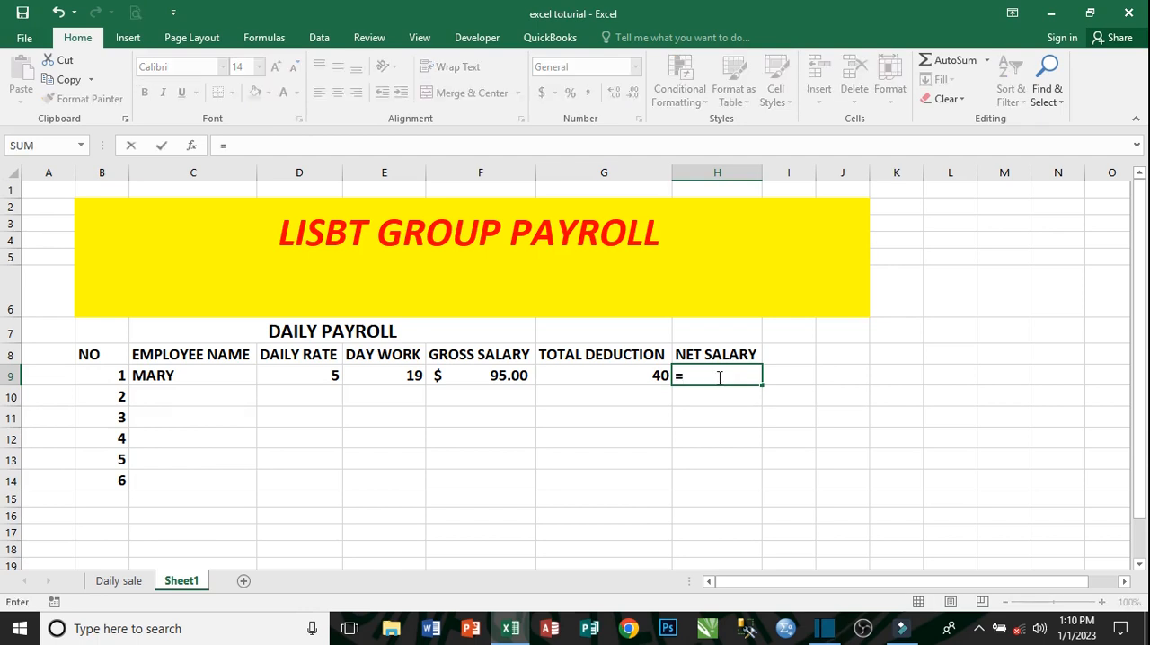
left_click(508, 378)
type("-")
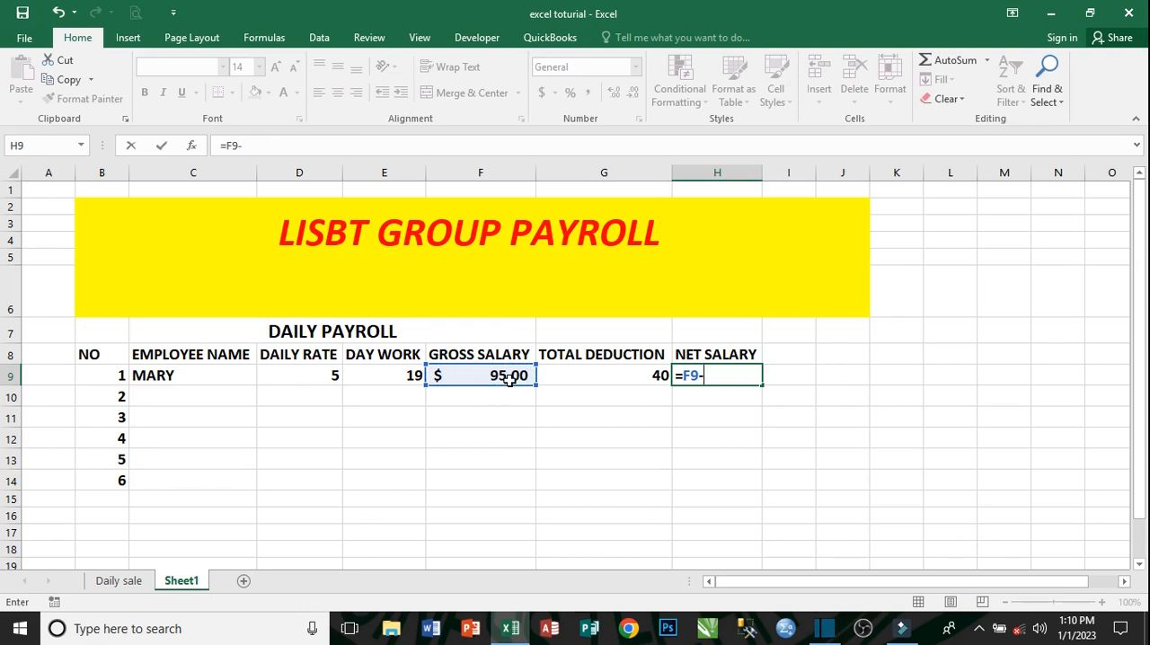
left_click(618, 373)
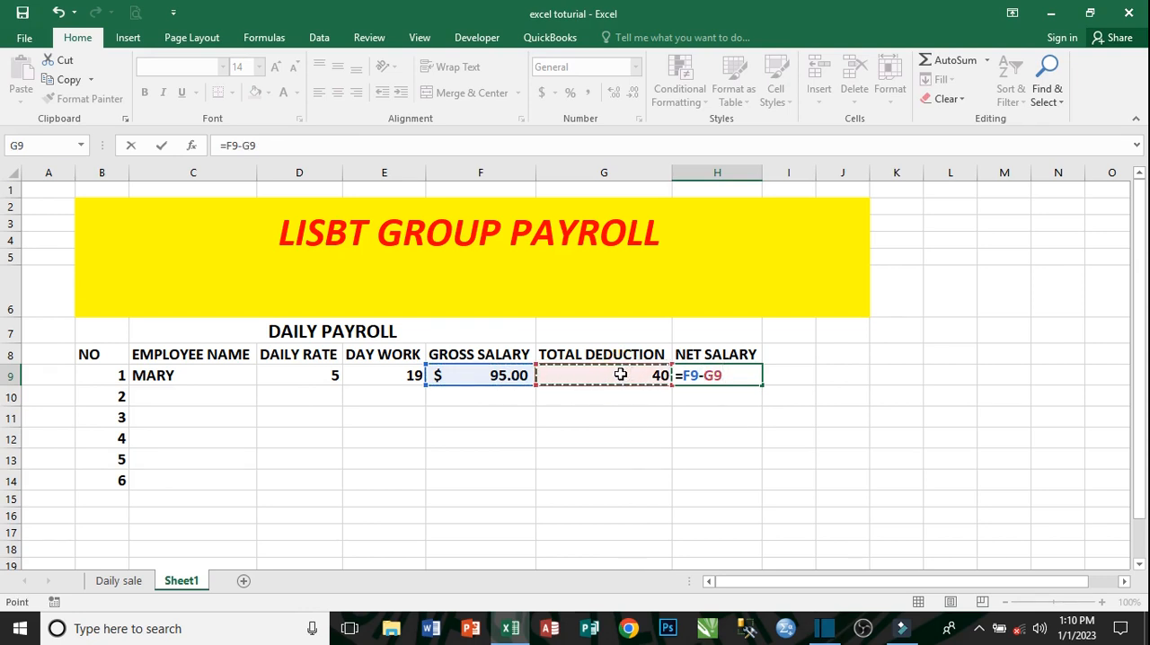
key("Return")
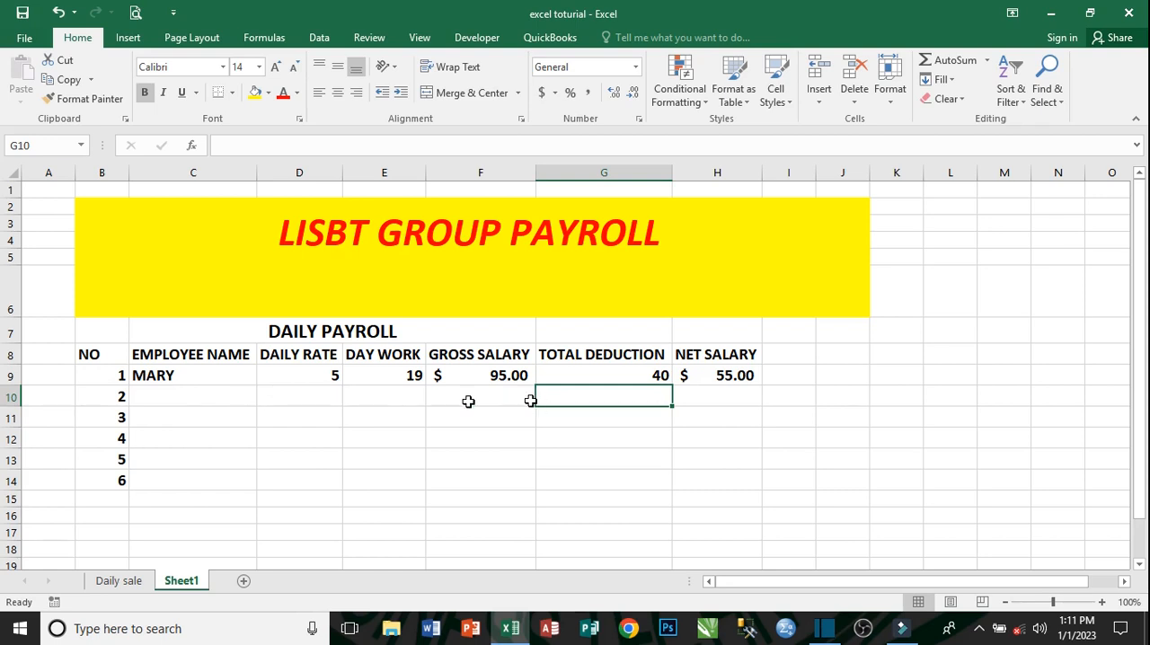
- Fill in the second employee's row with the employee's name in C10, a daily rate of 9 and 25 days worked
left_click(195, 400)
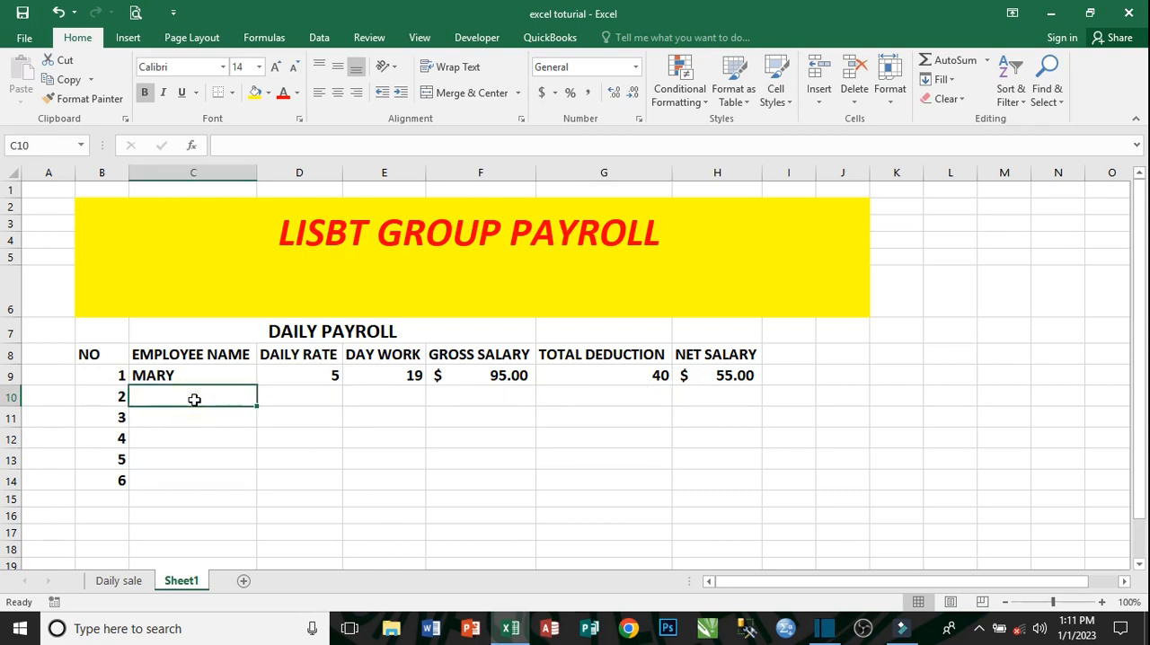
type("SOLO")
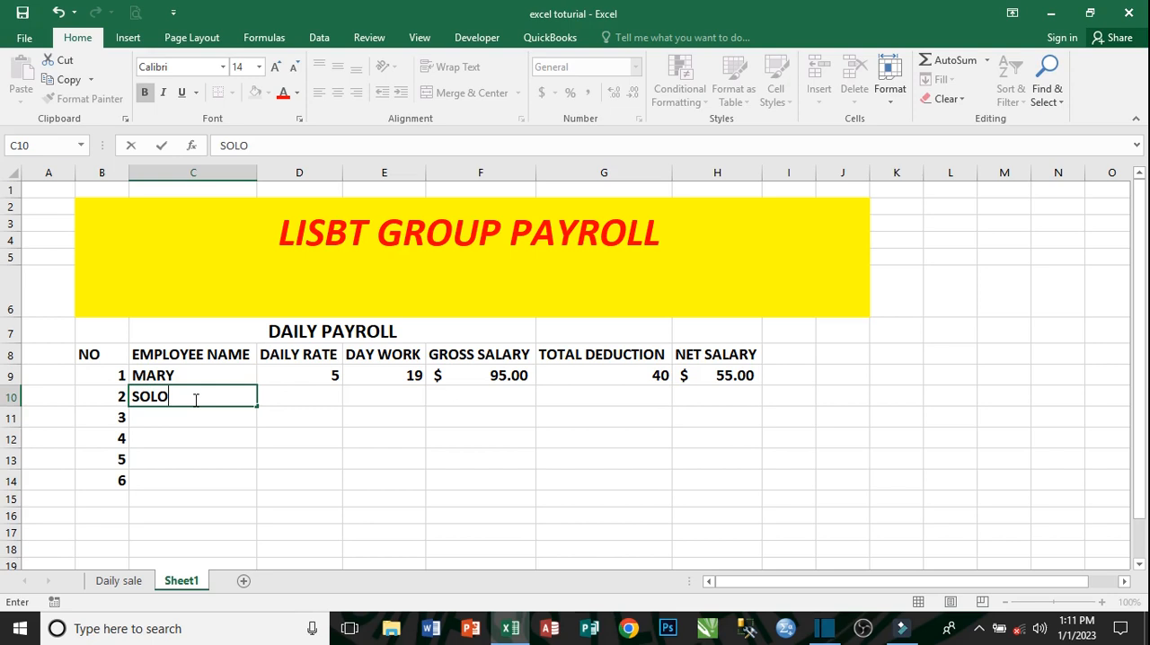
type("MANE")
key("Tab")
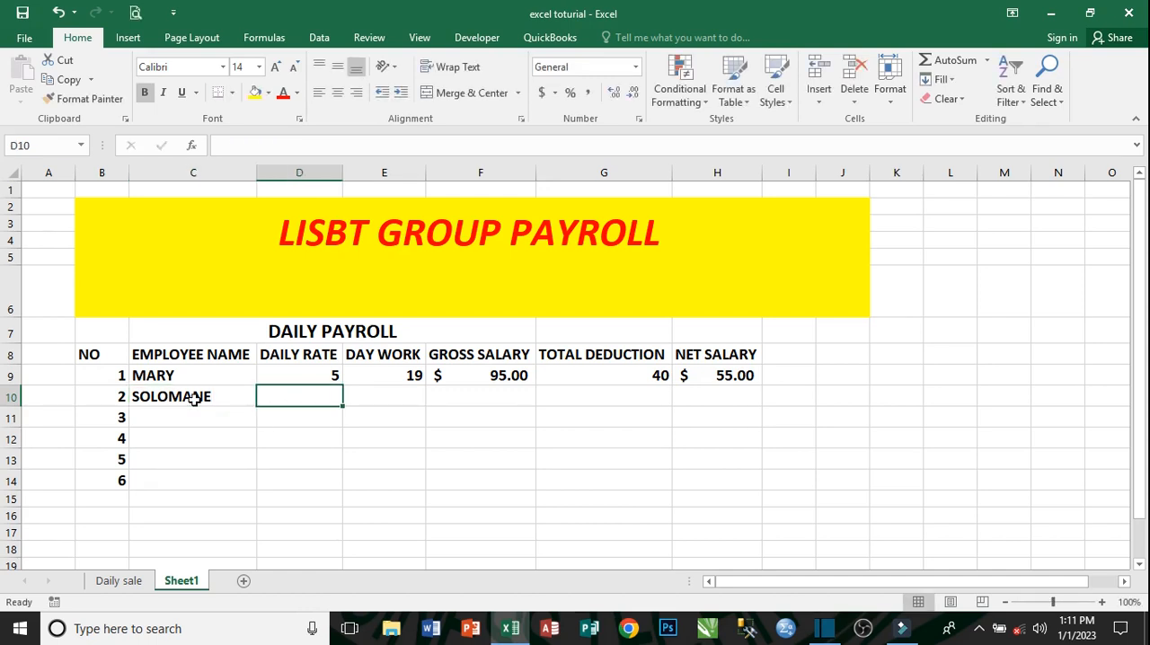
type("9")
key("Tab")
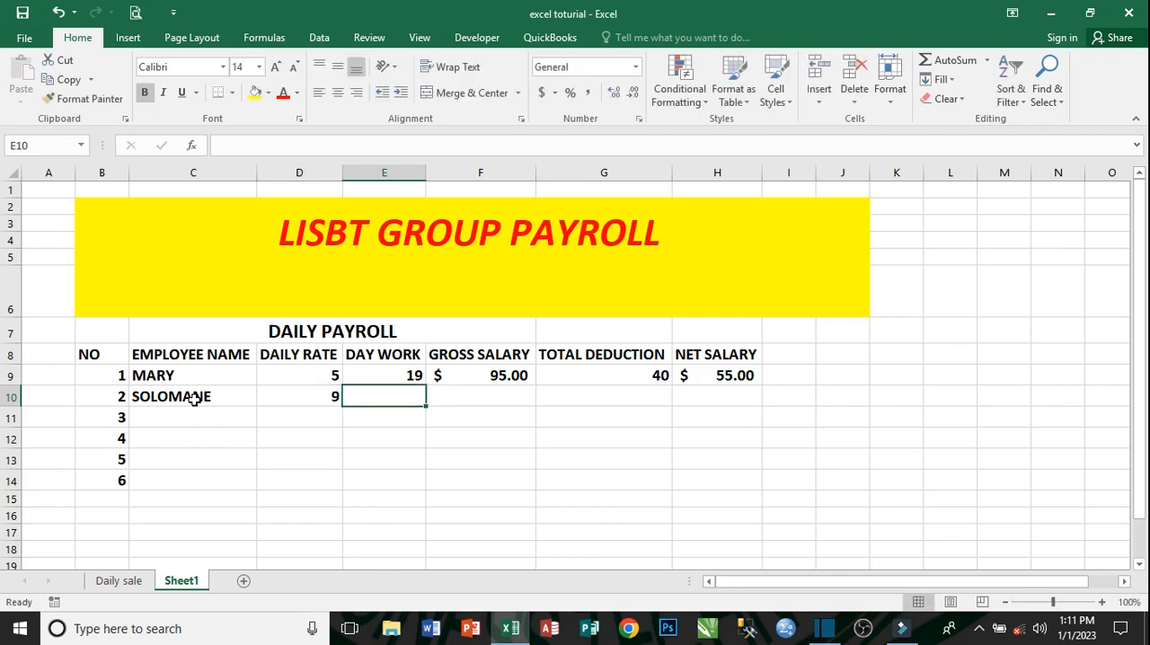
type("25")
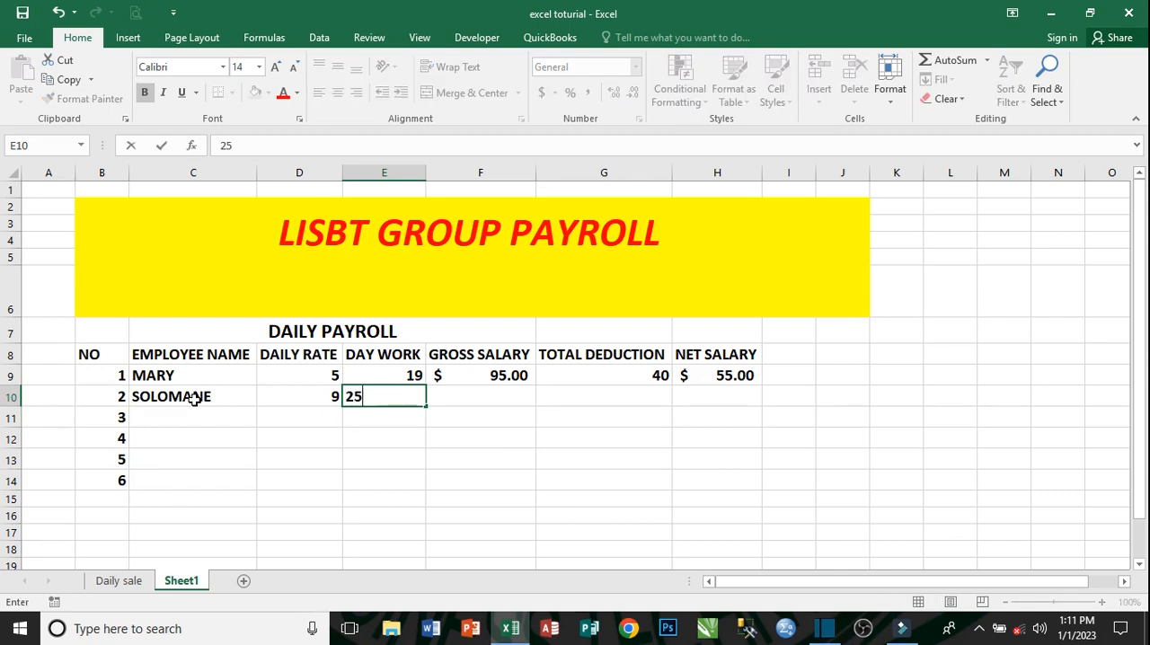
key("Tab")
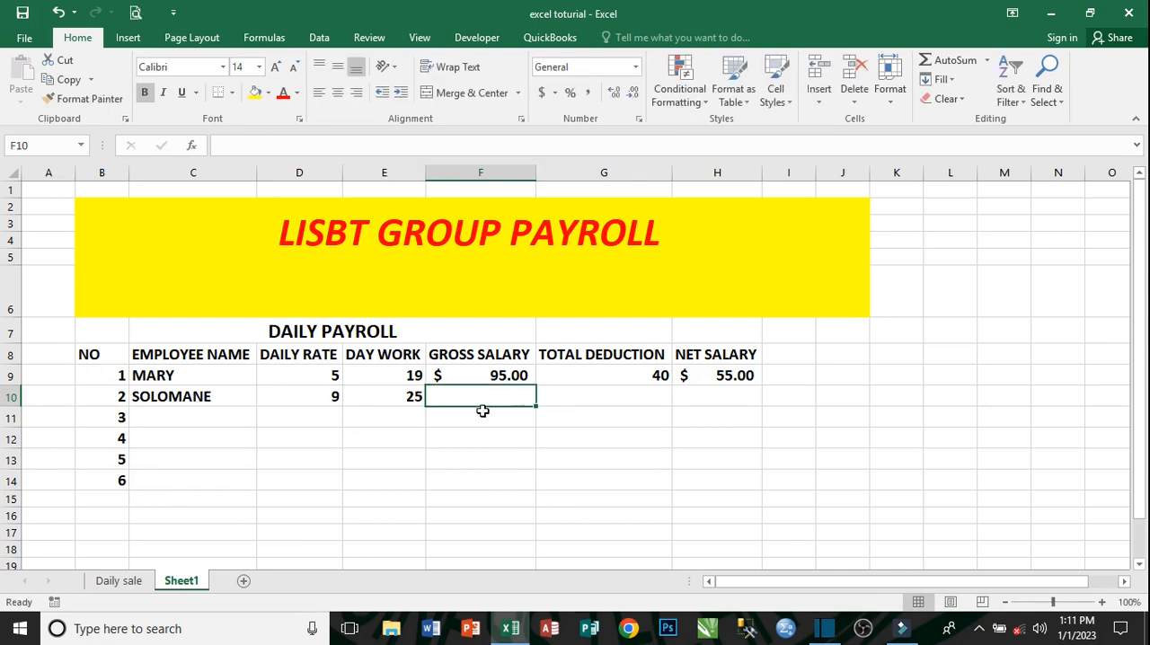
- Copy the gross salary formula from F9 down through F14 for the remaining employee rows
left_click(520, 373)
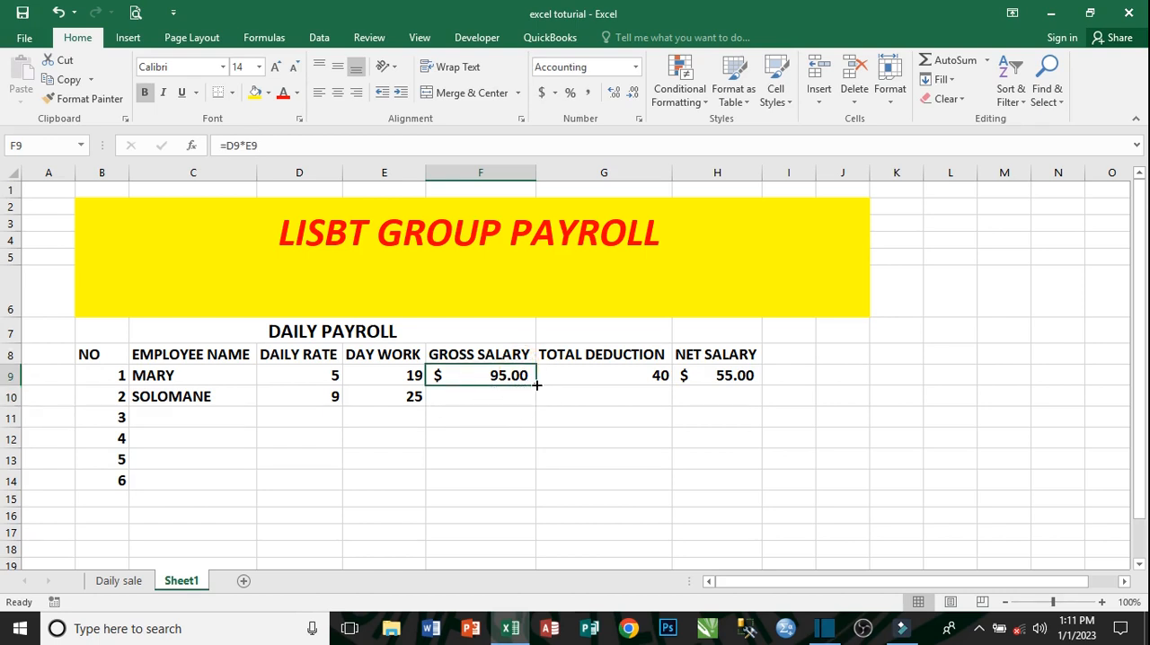
left_click_drag(536, 384, 538, 481)
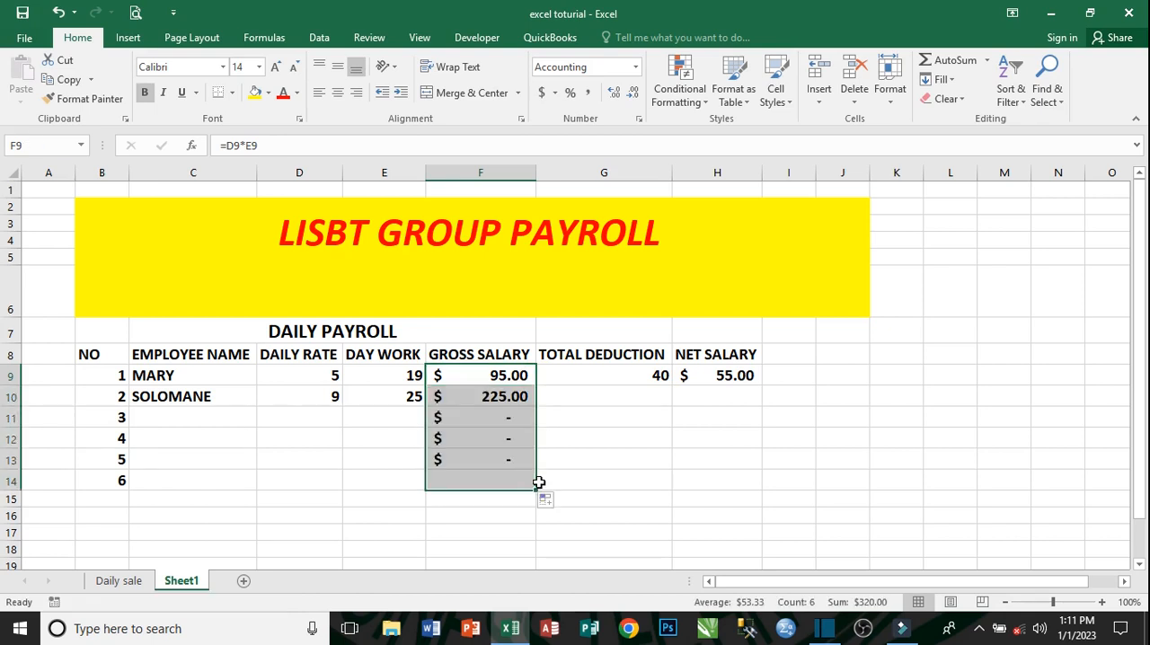
left_click(480, 418)
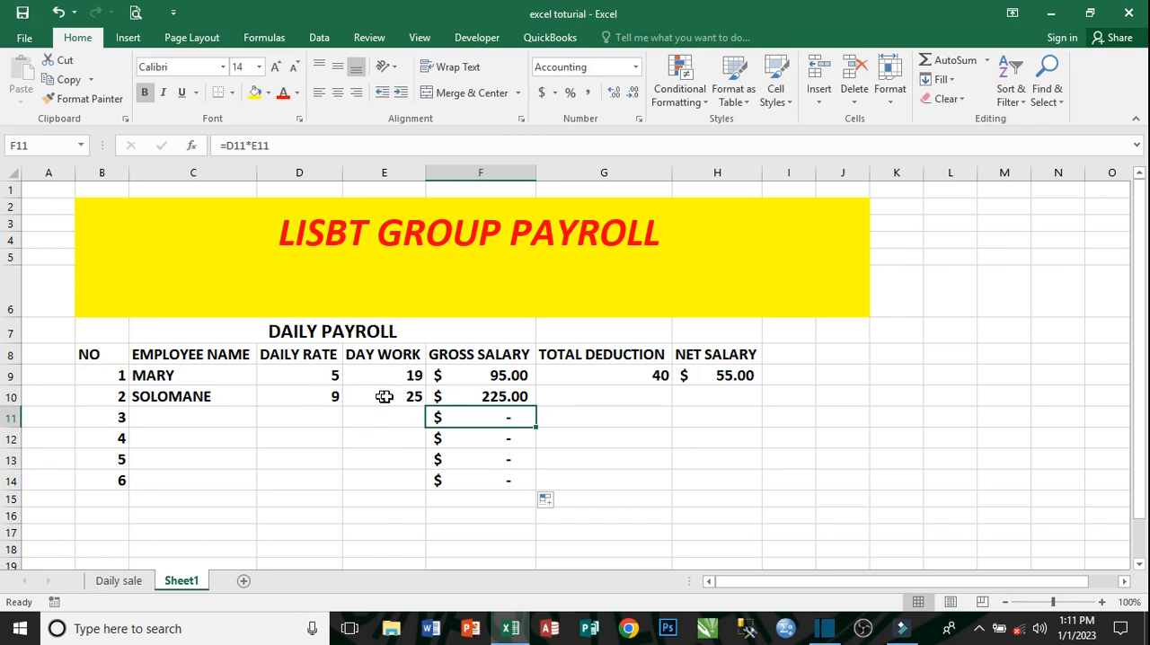
- Enter a total deduction of 35 for the second employee in G10
left_click(633, 402)
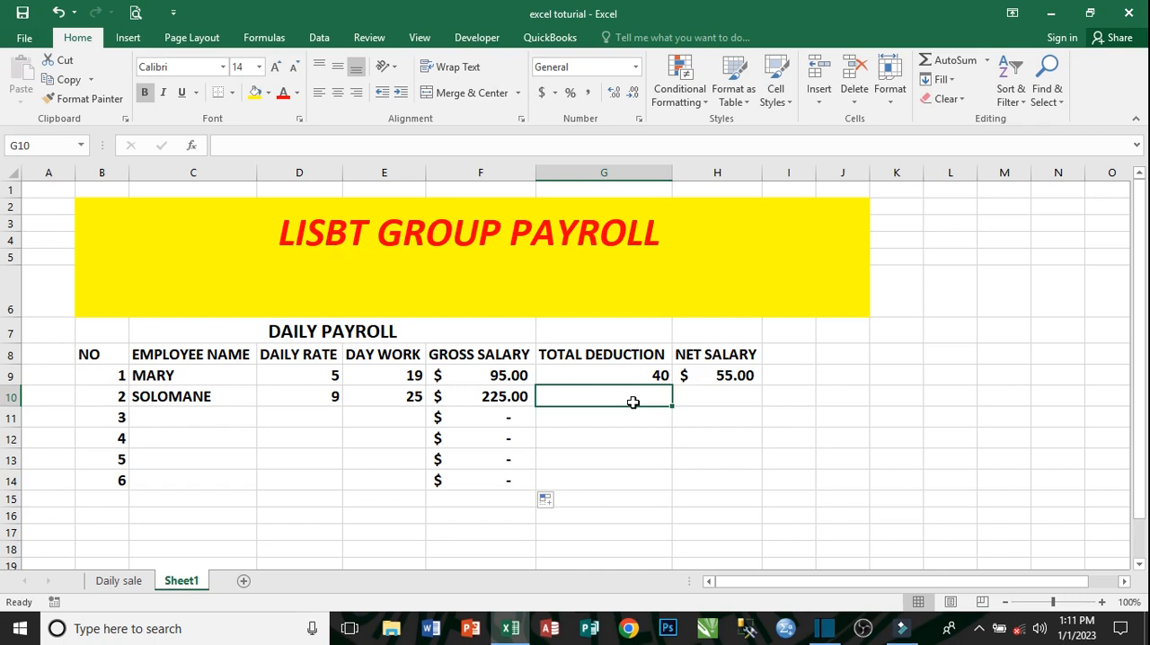
type("35")
key("Tab")
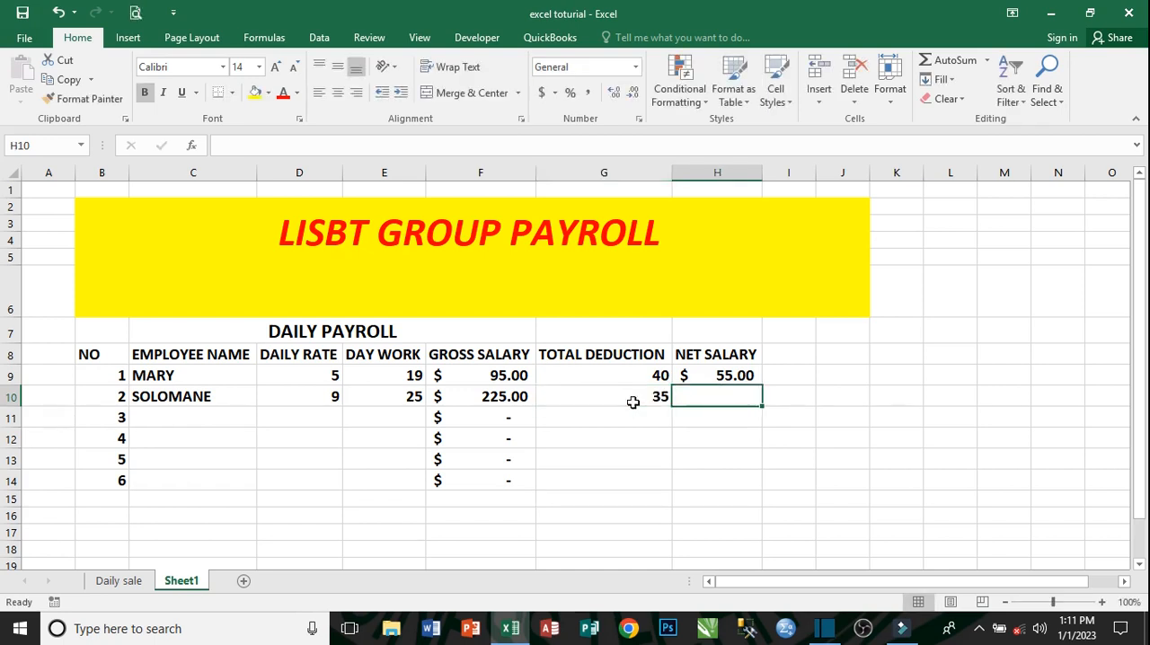
- Copy the net salary formula from H9 down through H14 for the remaining employee rows
left_click(757, 384)
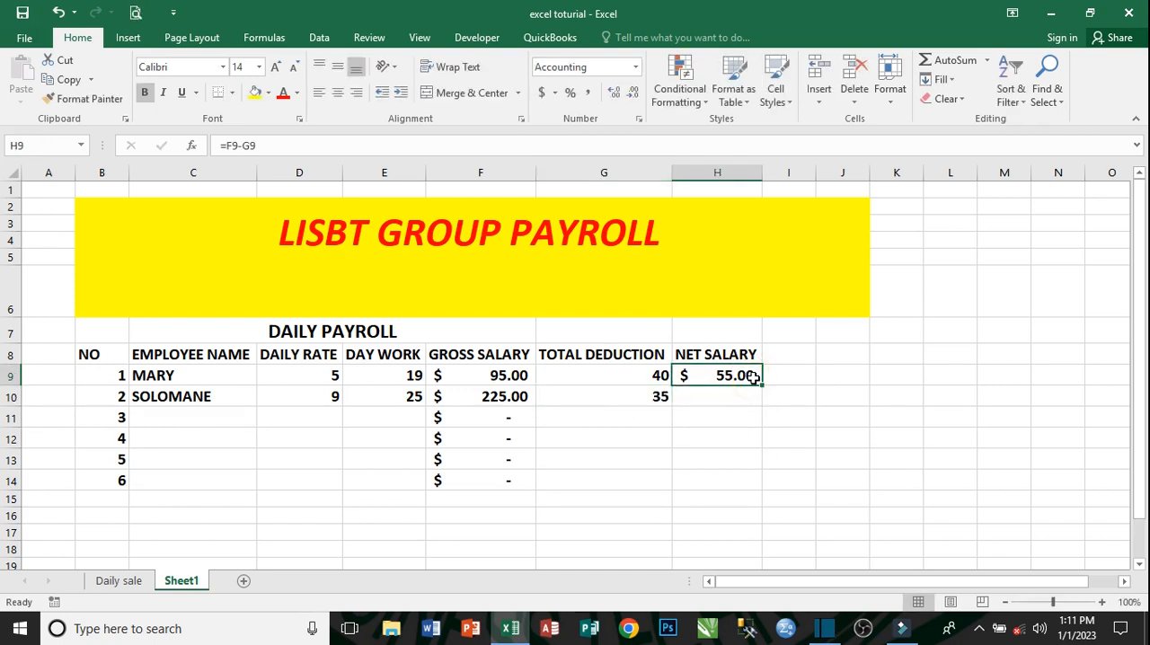
left_click_drag(763, 385, 763, 485)
left_click(572, 498)
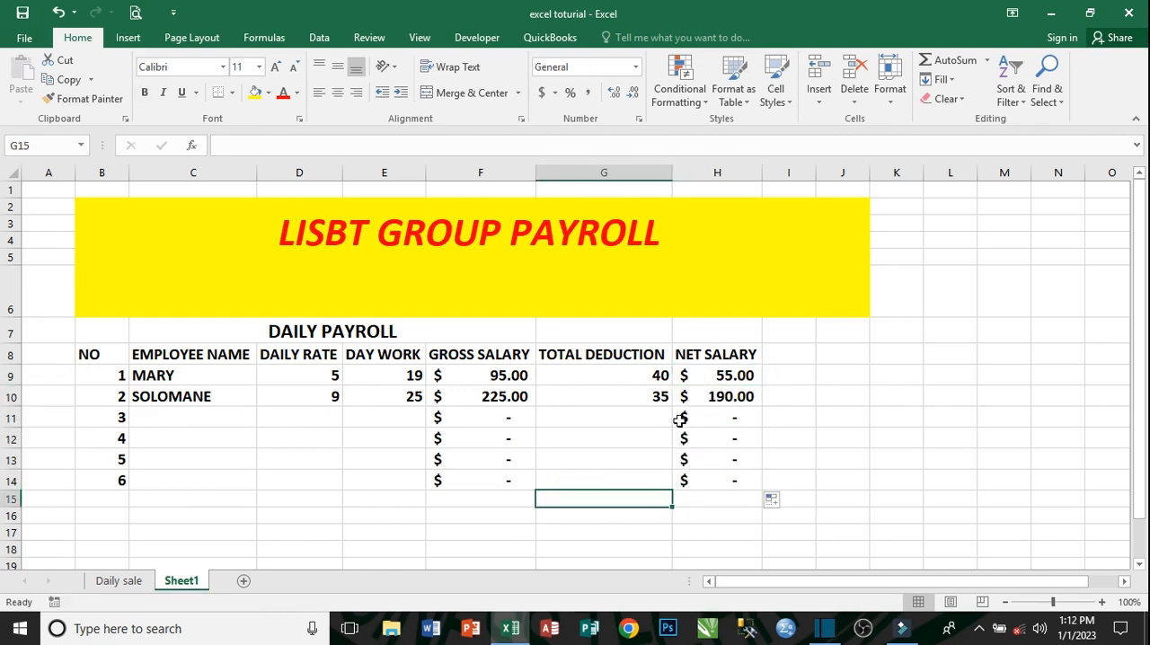
- Clear the first employee's total deduction in G9
left_click(658, 375)
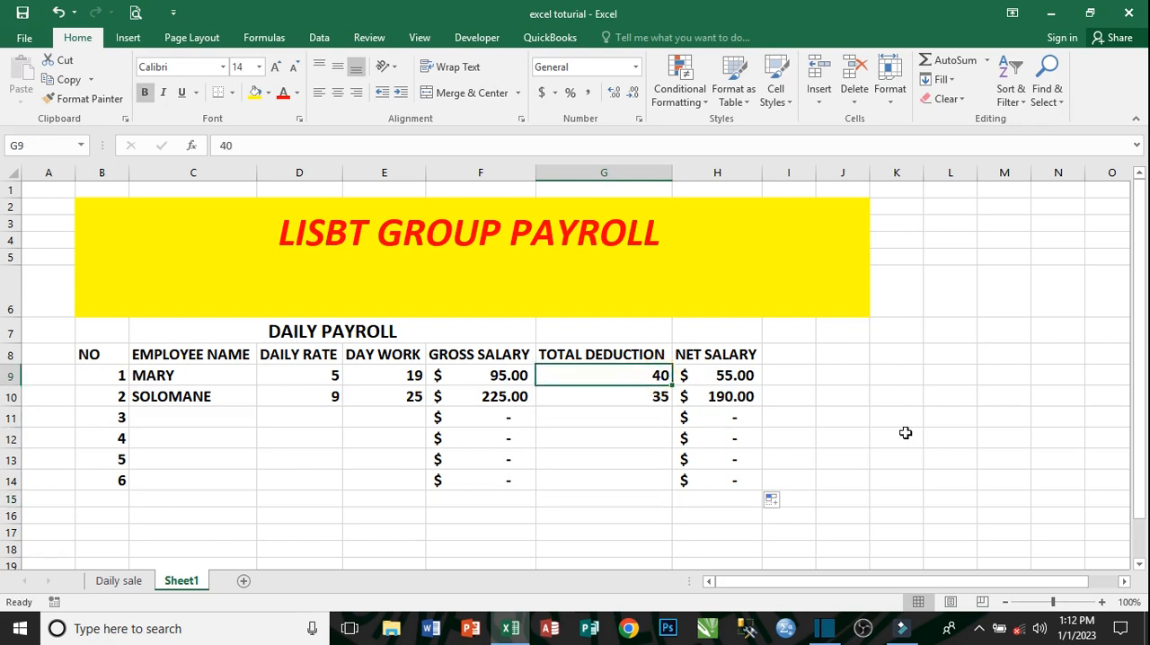
key("Delete")
key("Down")
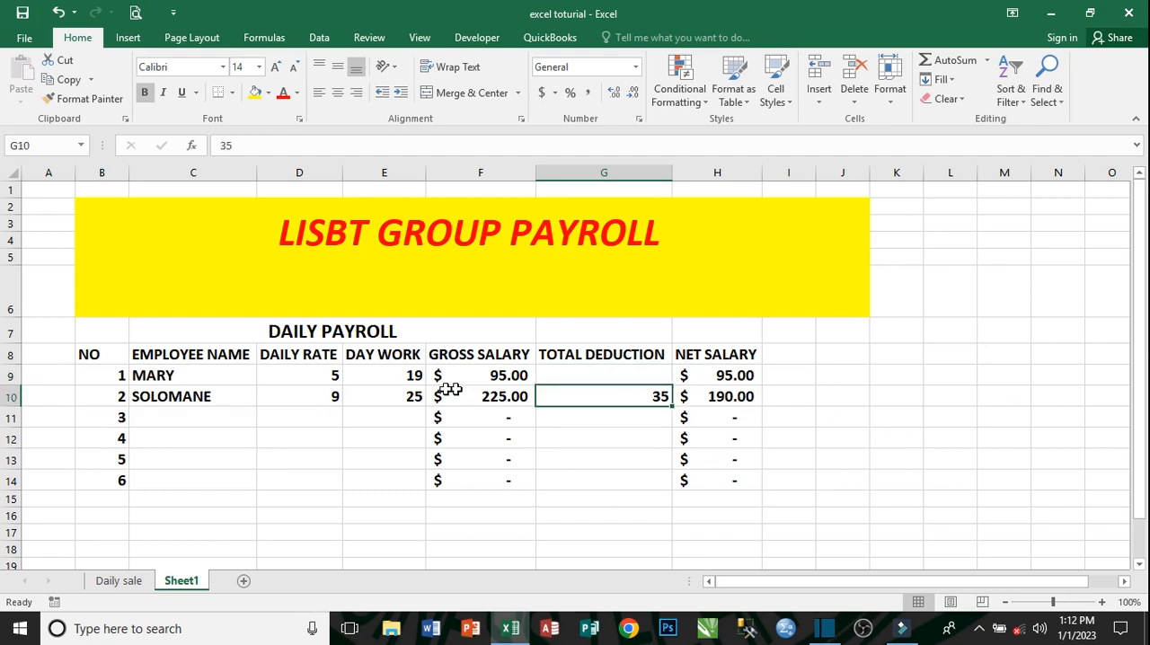
- Set the first employee's days worked in E9 to 22 and clear the second employee's days worked in E10
left_click(409, 377)
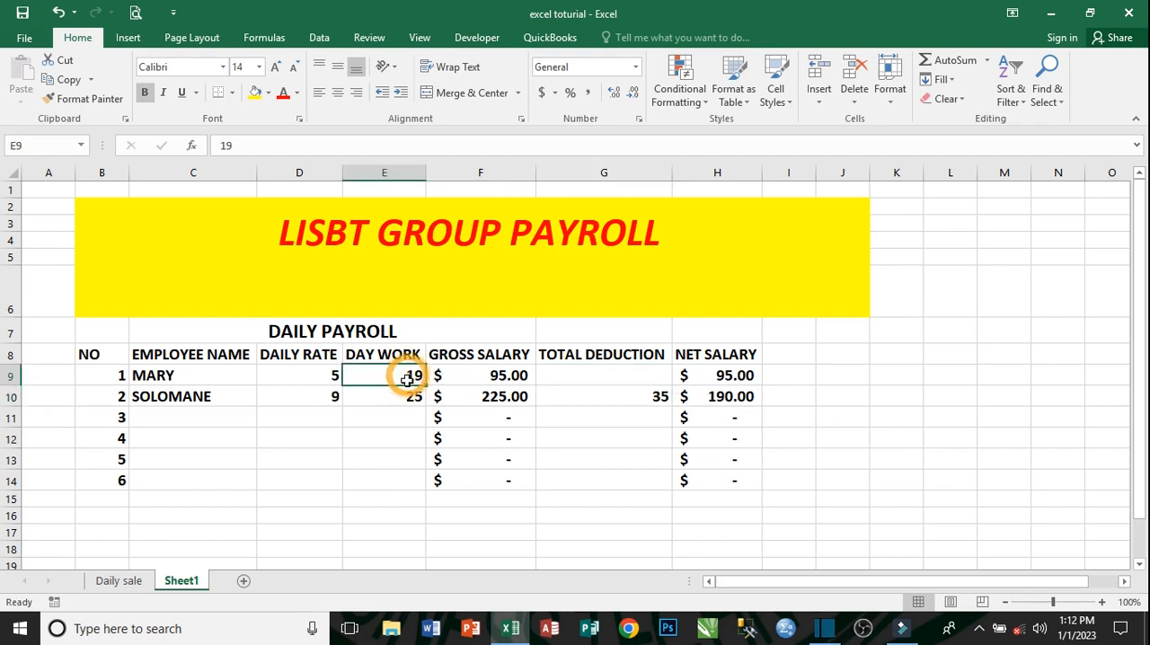
type("22")
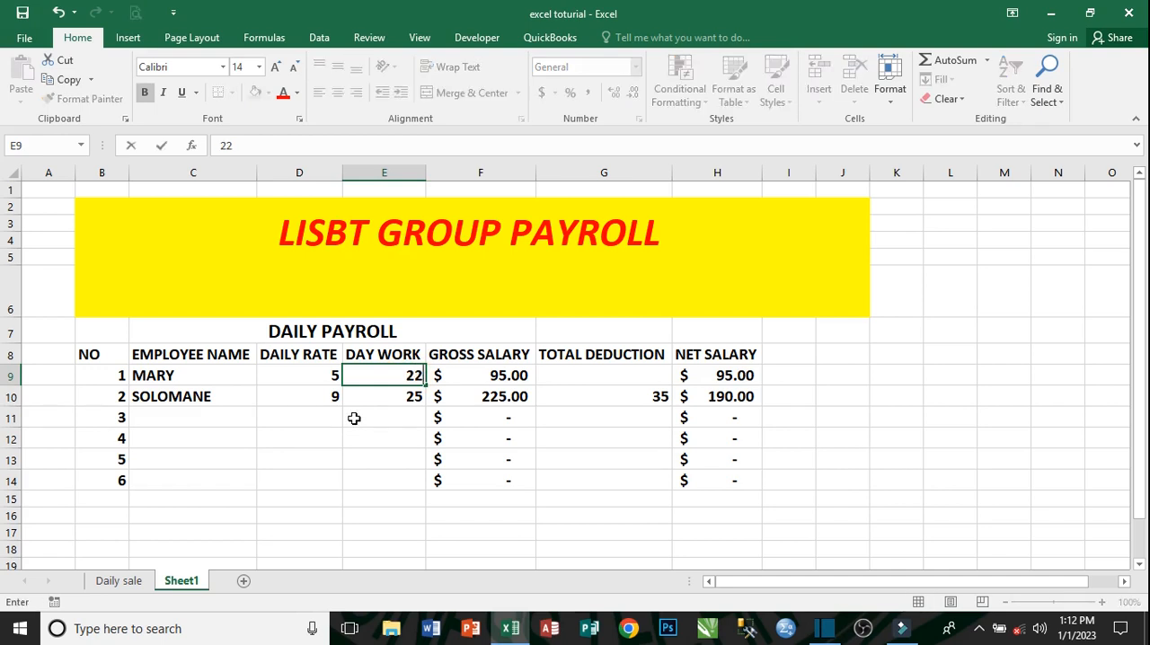
key("Return")
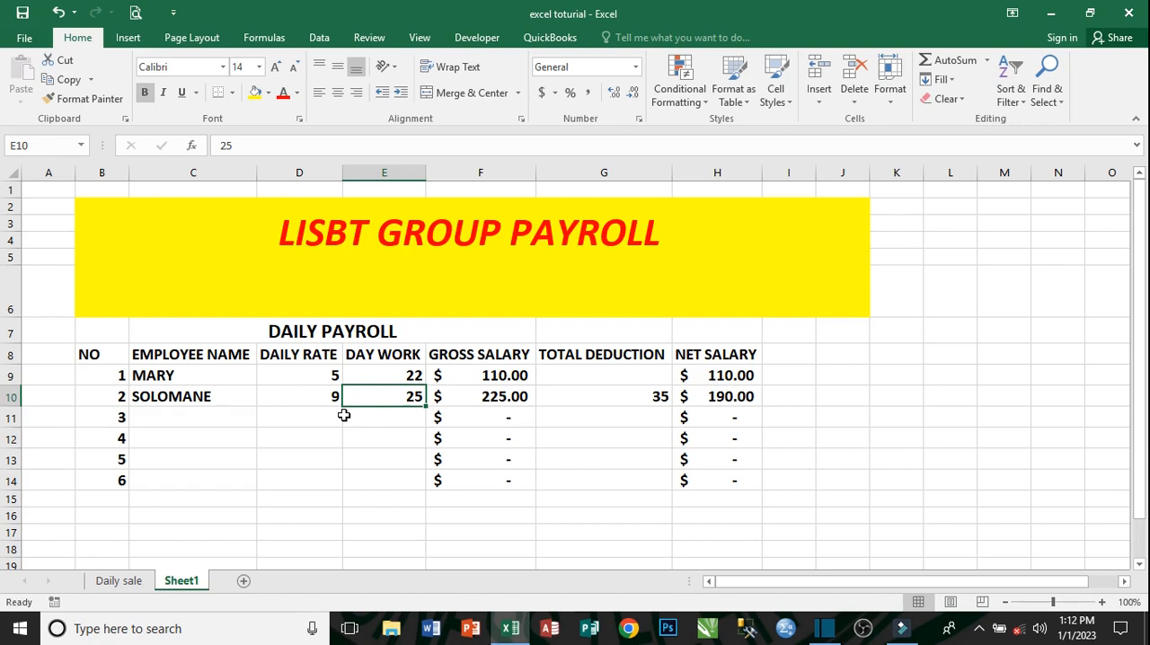
key("Delete")
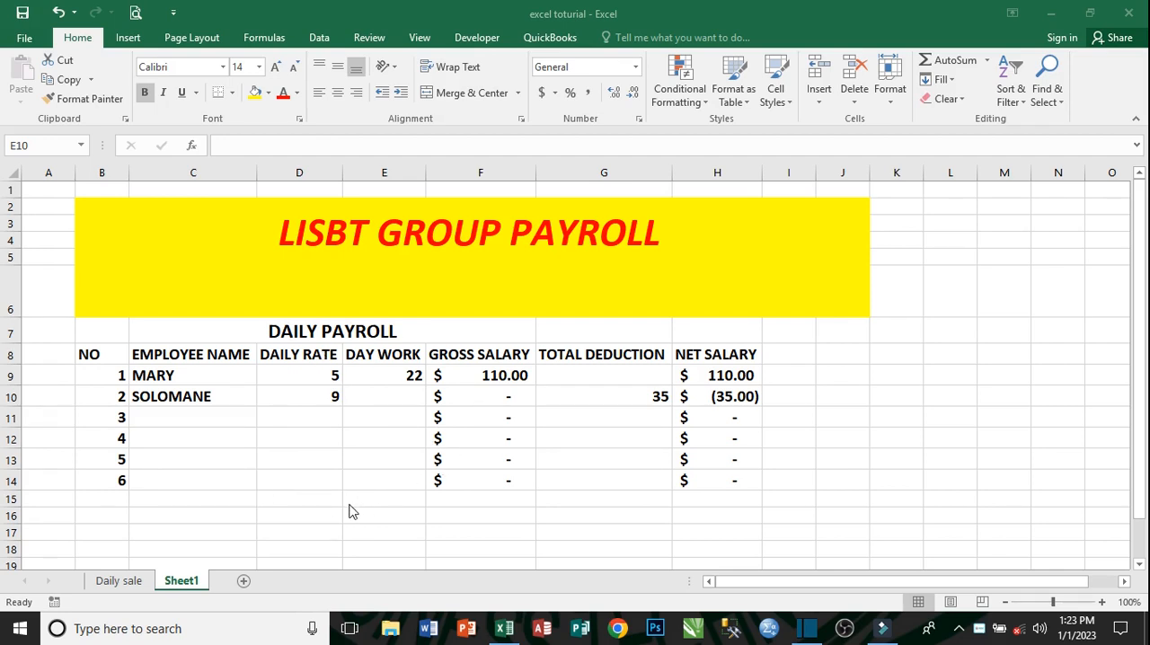
- Merge and center the range C15:H17 below the daily payroll table
left_click_drag(239, 497, 672, 531)
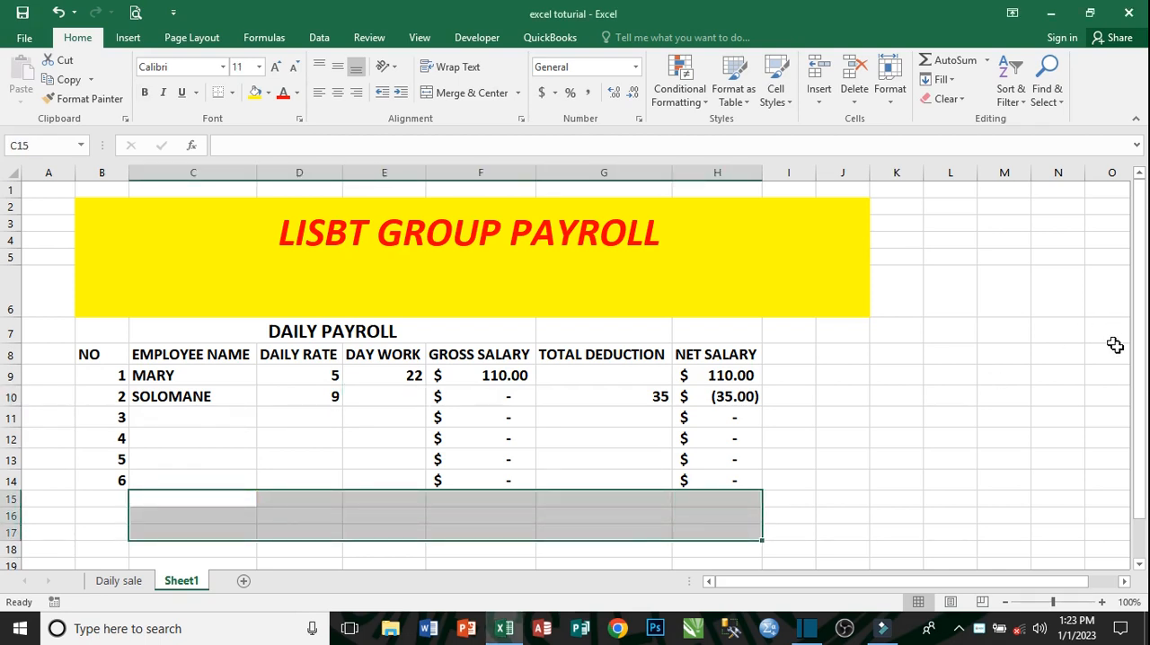
left_click_drag(1144, 334, 1144, 445)
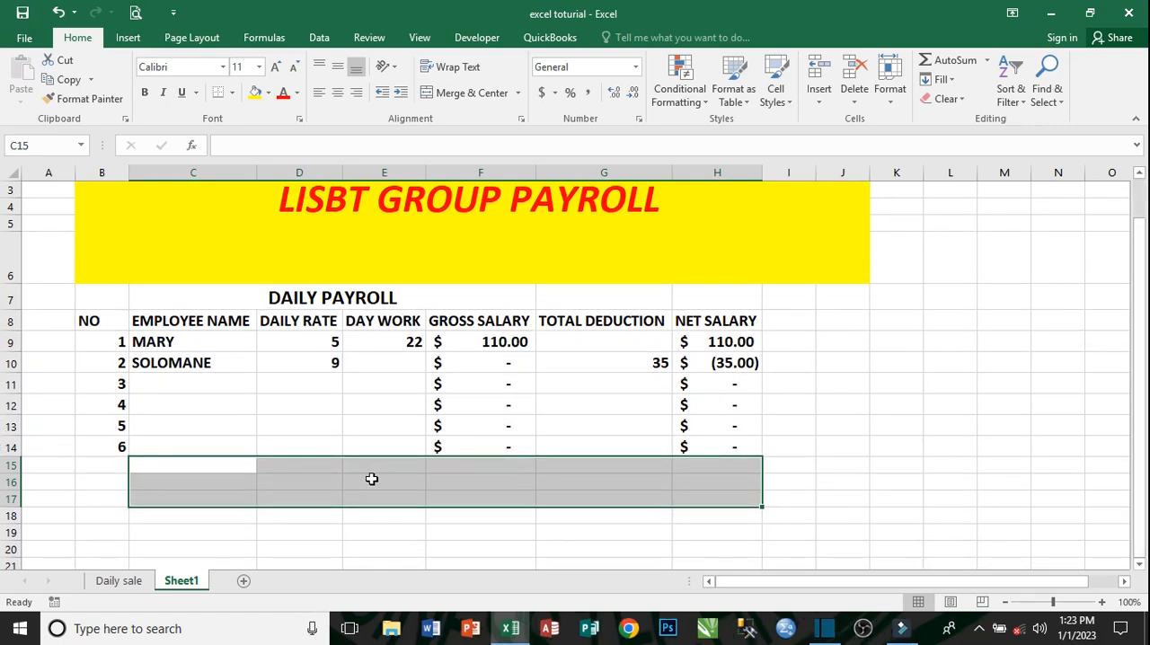
left_click(471, 92)
- Enter the title LISBT GROUP ADVANCE PAYROLL in the merged cell C15
double_click(377, 484)
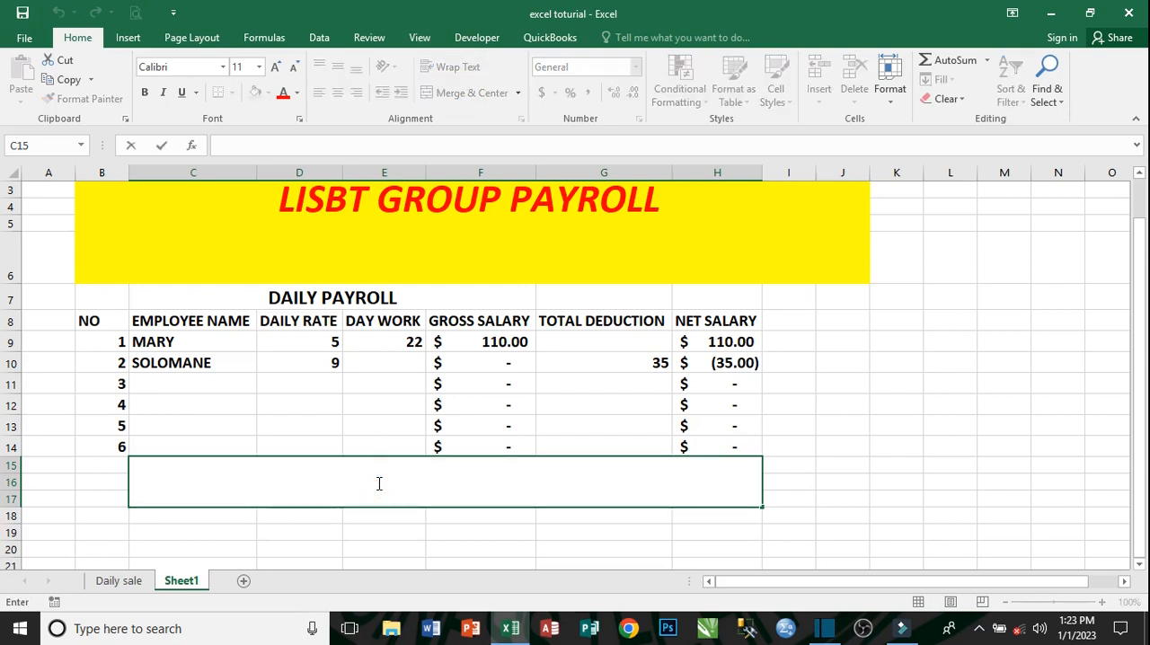
type("LIS")
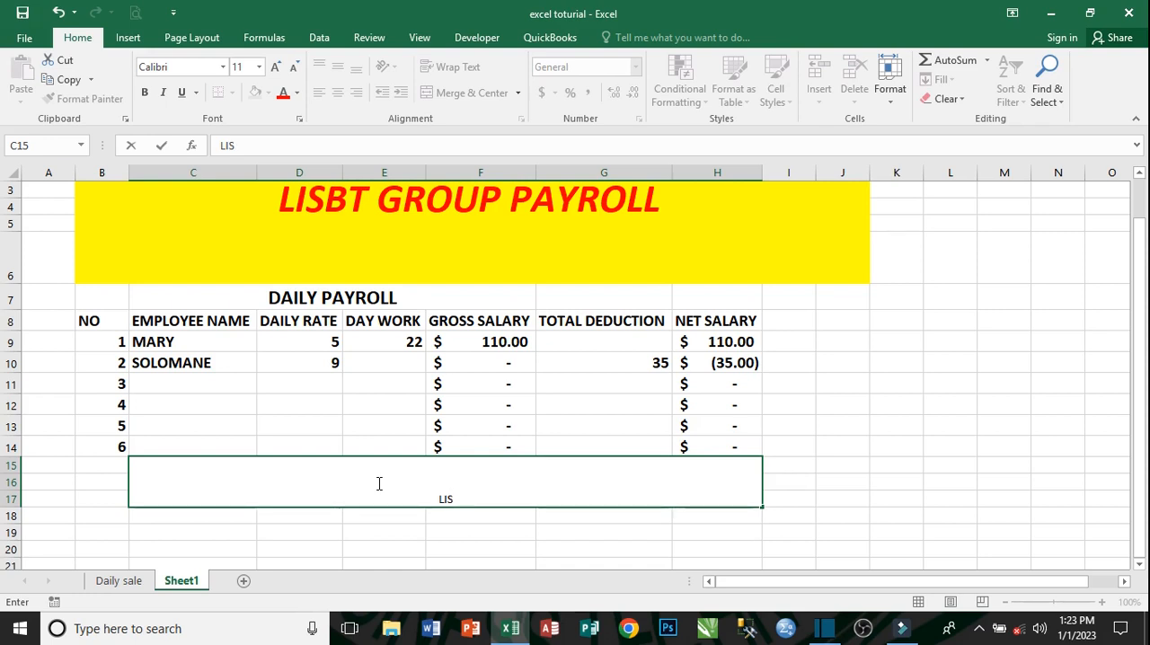
type("BT GROUP")
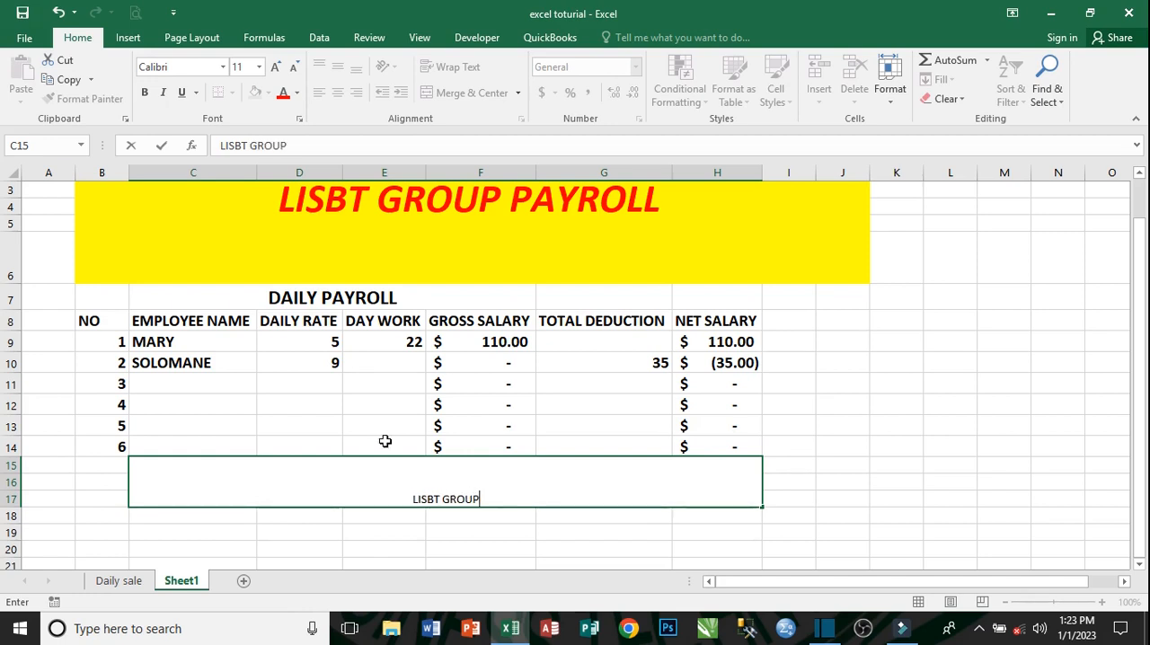
type("AD")
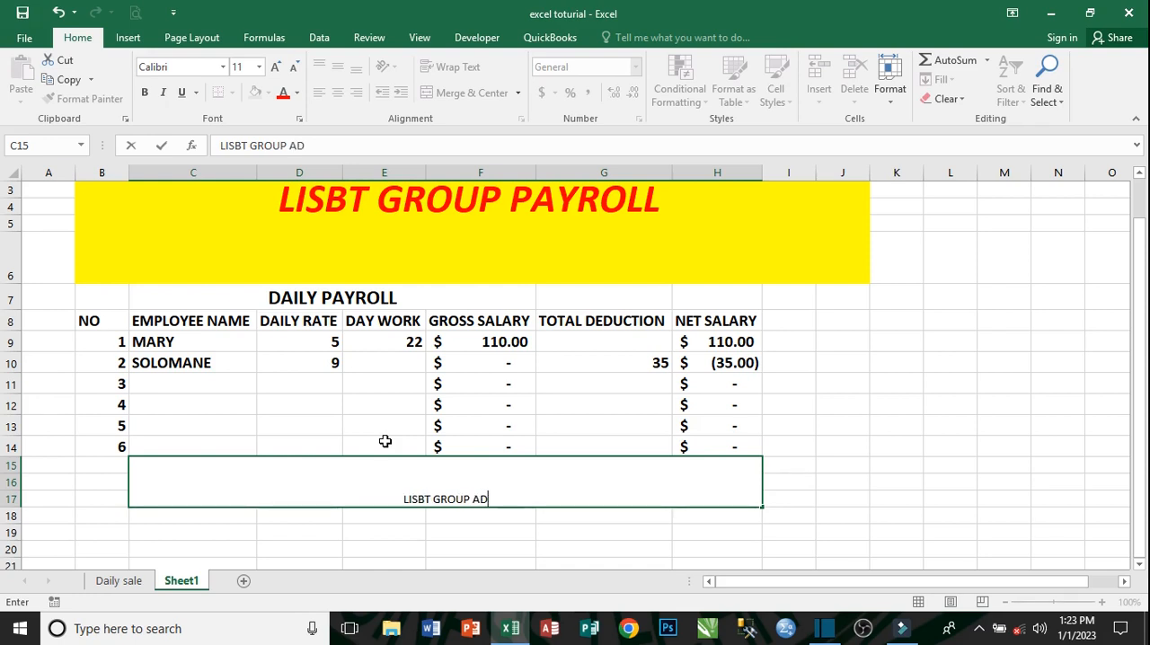
type("VA")
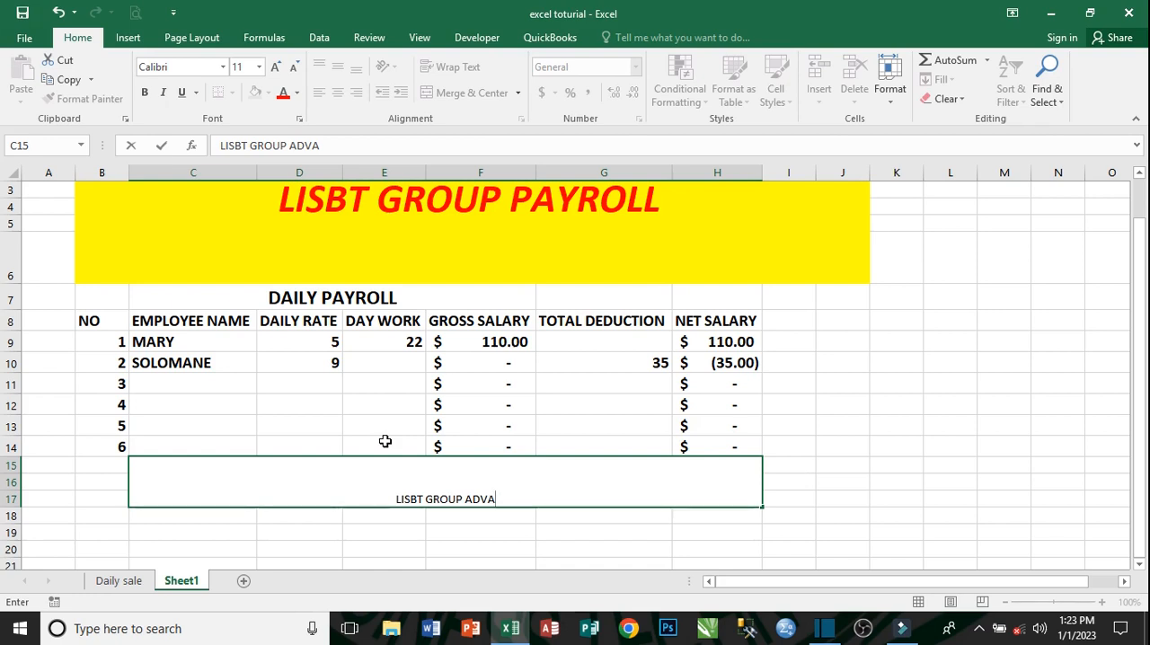
type("NCE P")
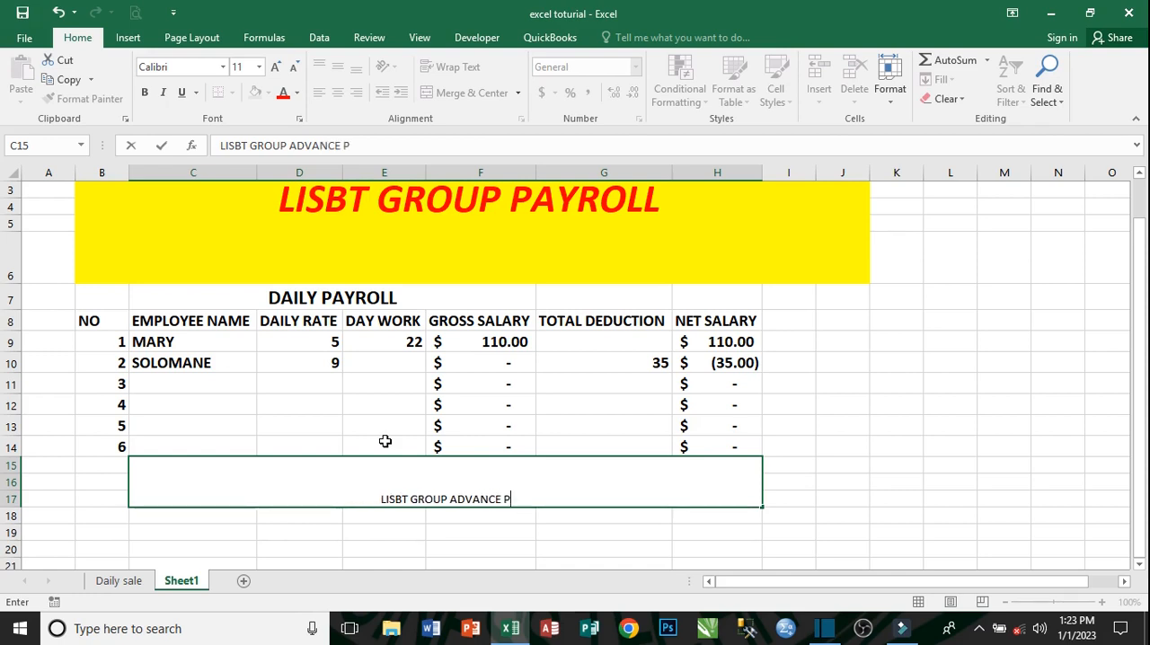
key("BackSpace")
key("BackSpace")
key("BackSpace")
key("BackSpace")
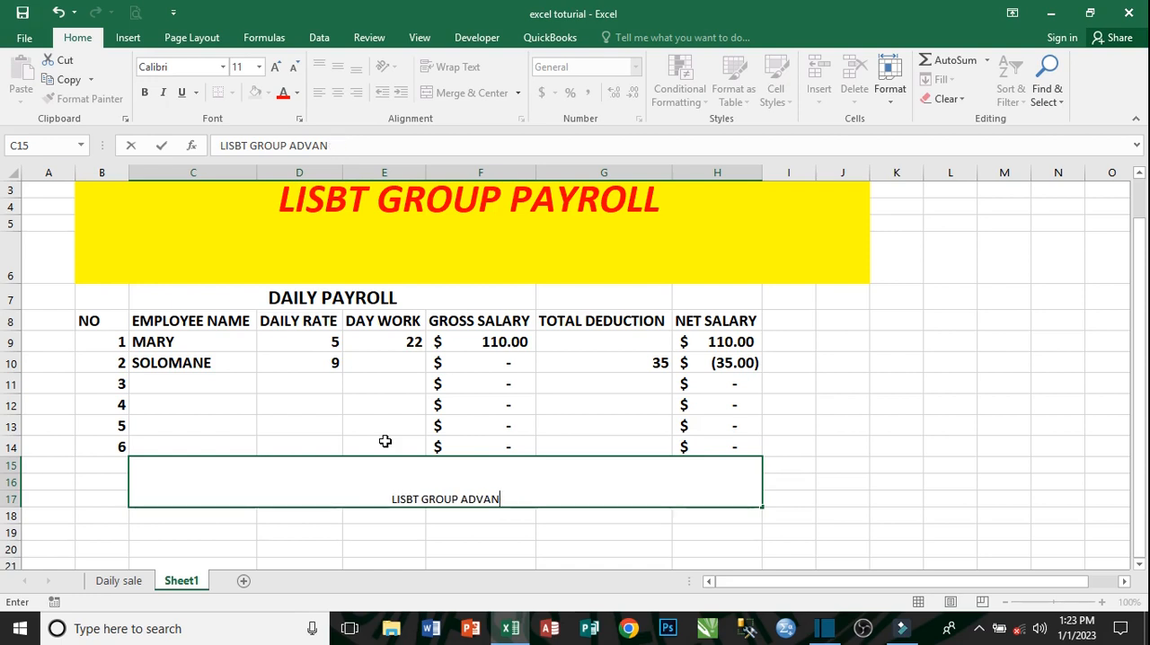
key("BackSpace")
key("BackSpace")
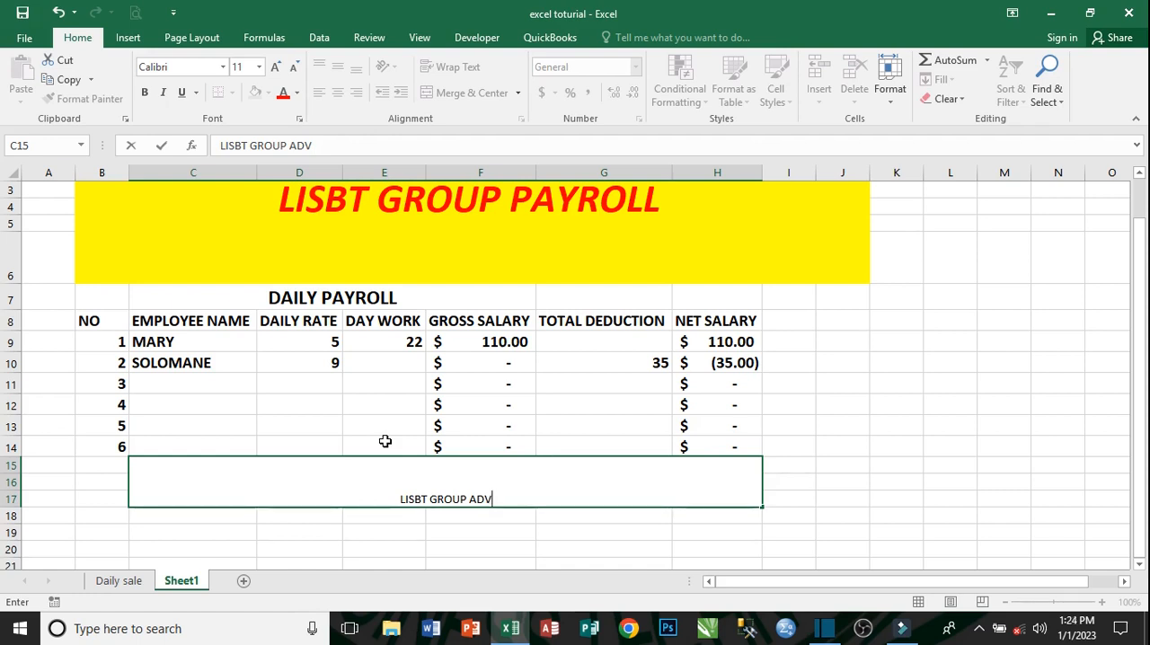
left_click(55, 13)
left_click(99, 15)
type("ANCE PA")
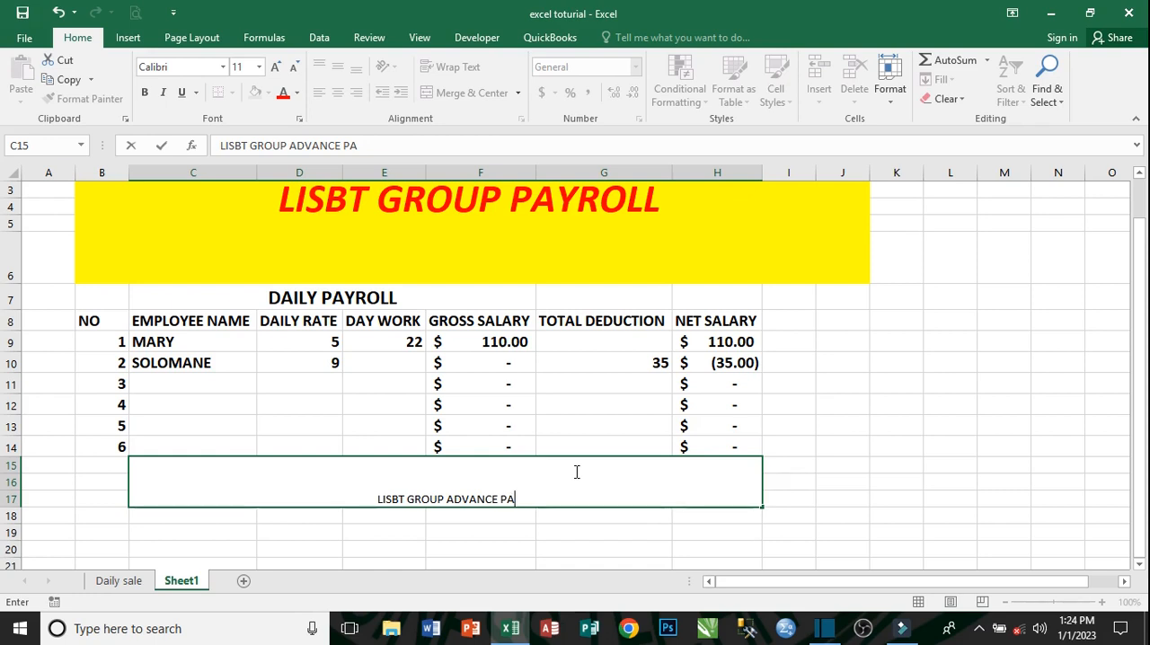
type("YROL")
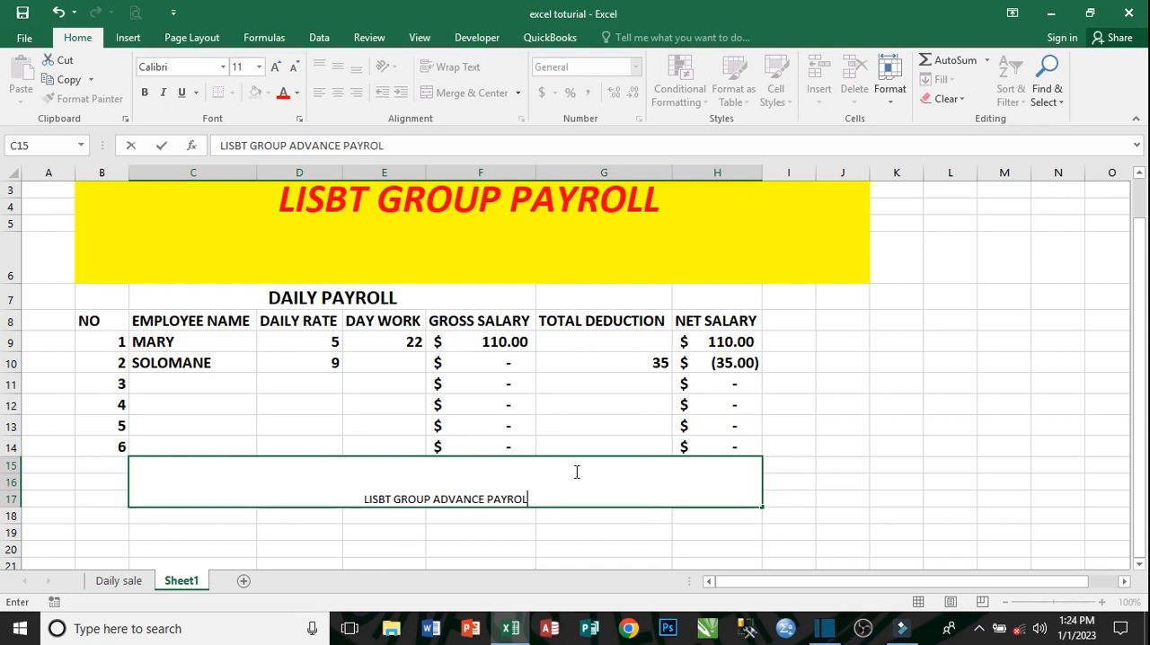
type("L")
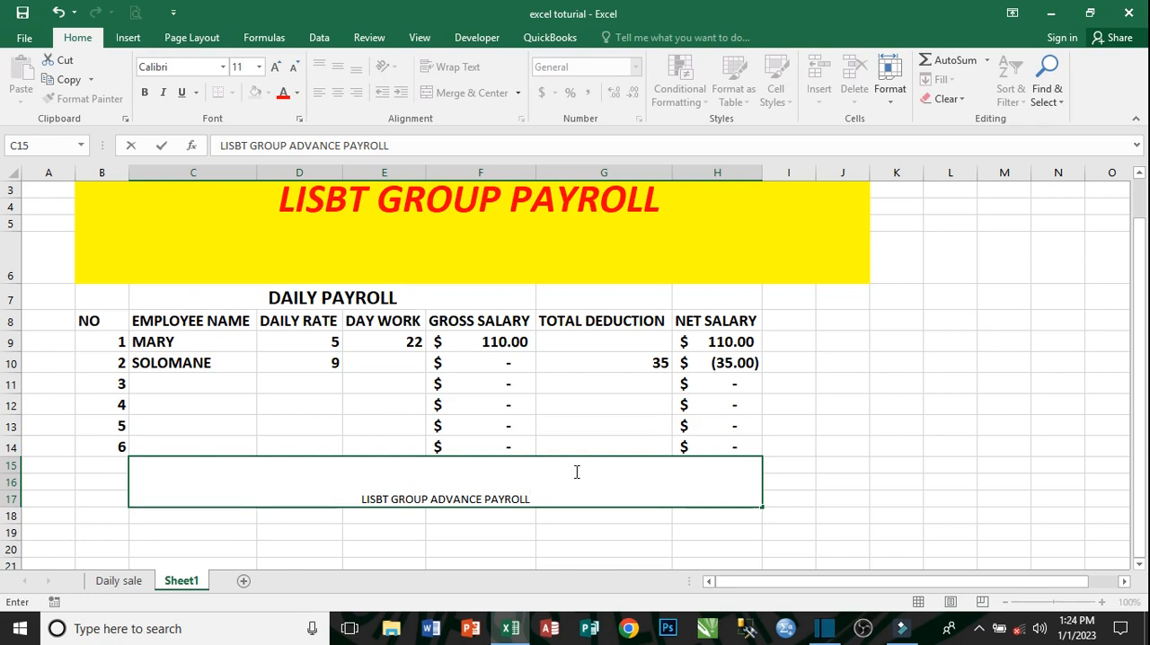
left_click(500, 534)
- Enlarge the LISBT GROUP ADVANCE PAYROLL title to font size 22 and align it vertically to the middle
left_click(478, 475)
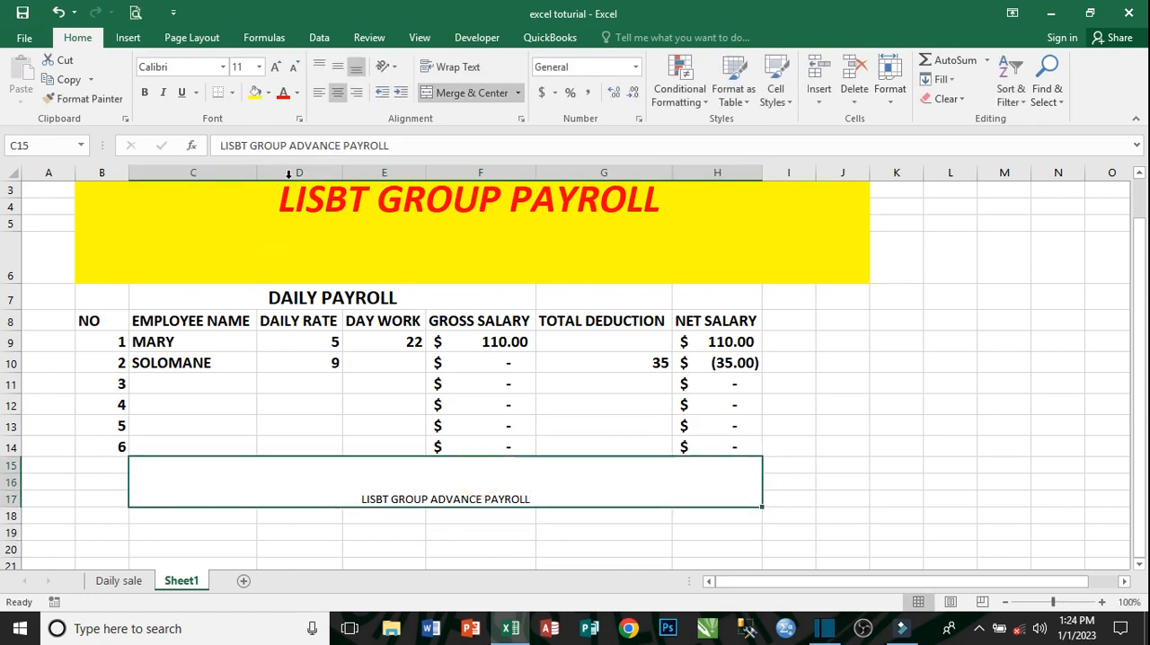
left_click(275, 66)
left_click(276, 66)
left_click(276, 66)
left_click(276, 67)
left_click(276, 67)
left_click(276, 67)
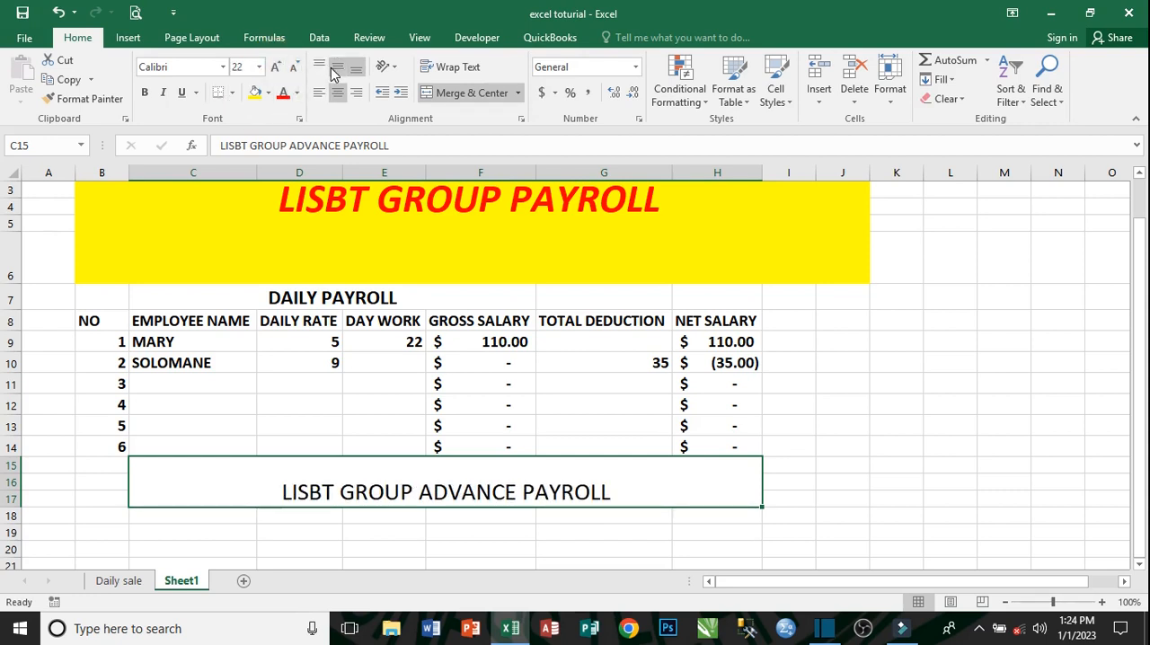
left_click(337, 66)
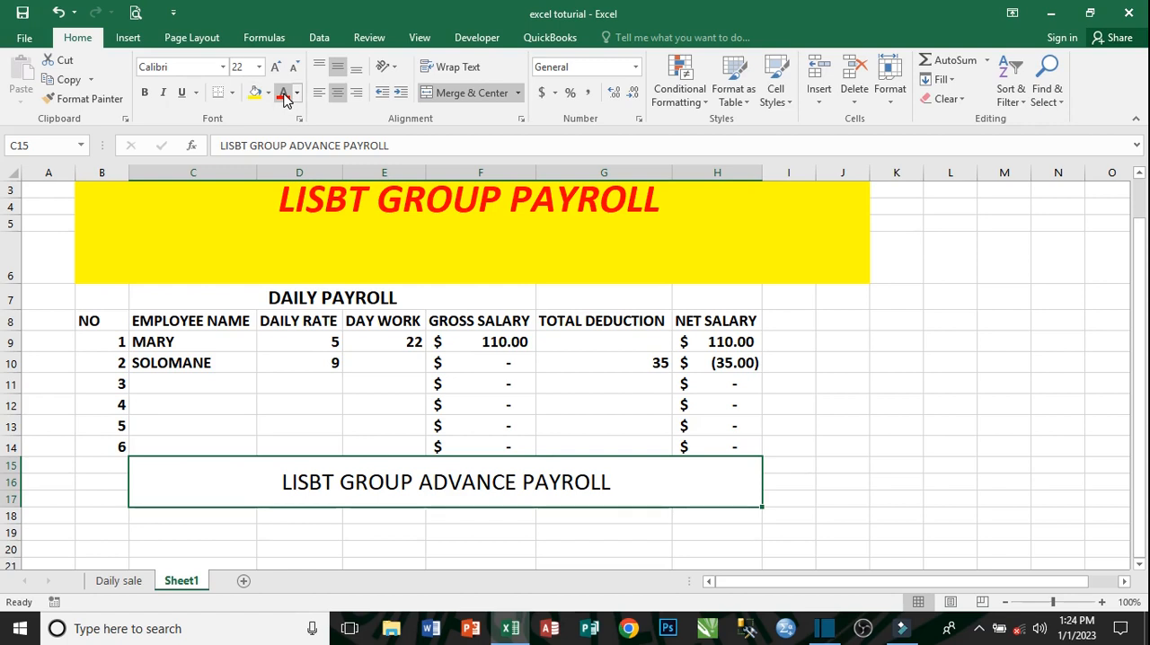
- Make the advance payroll title bold and fill its merged cell with light blue
left_click(143, 93)
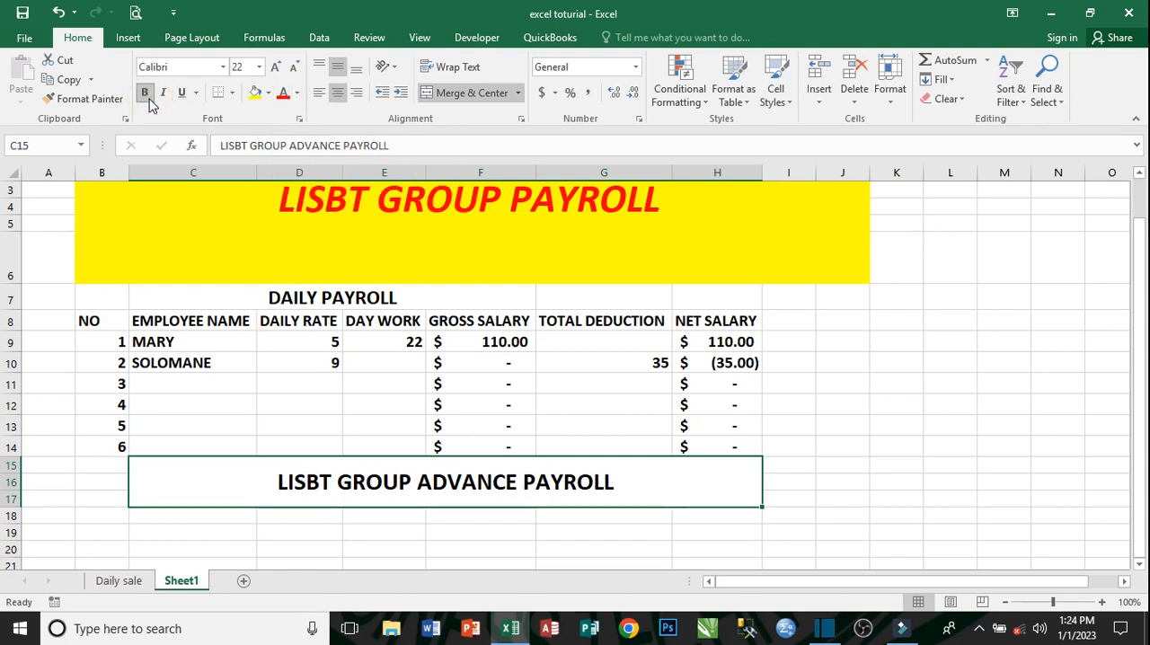
left_click(268, 93)
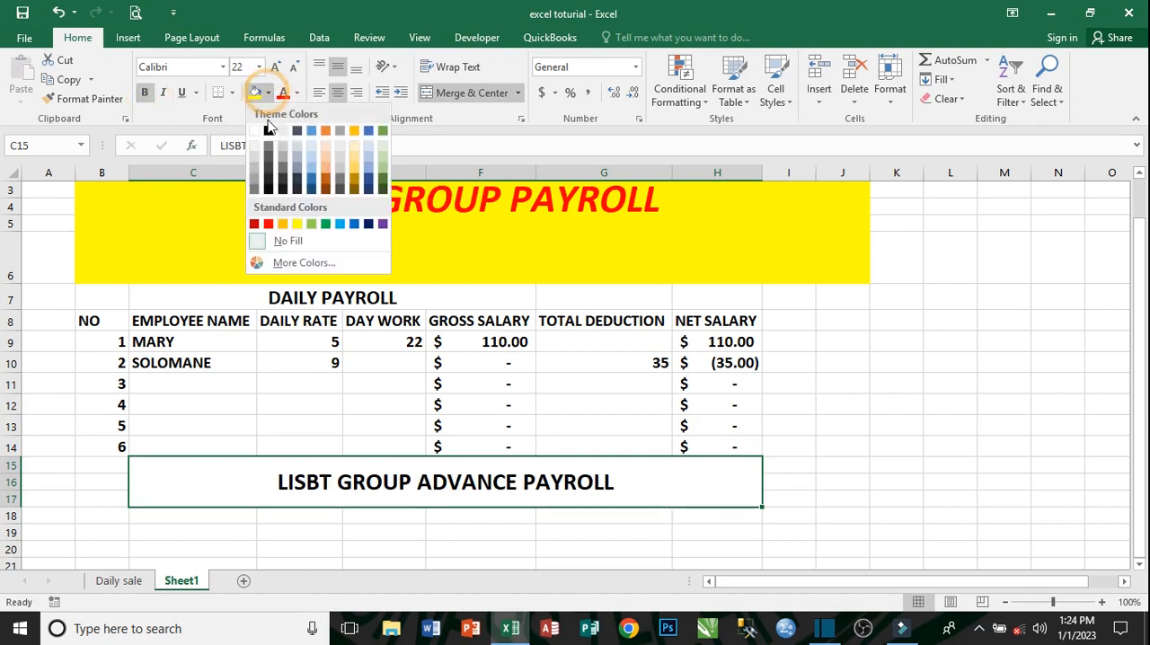
left_click(339, 225)
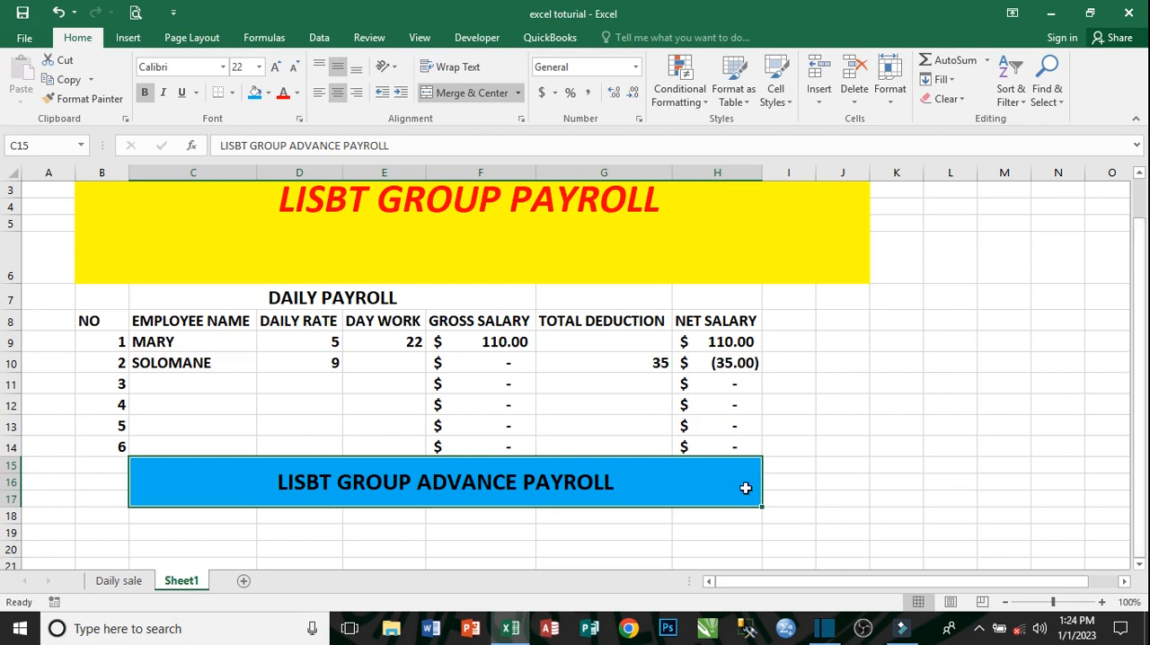
- Enter the headers NO in B19 and EMPLOYEE NAME in C19 below the advance payroll title
left_click(170, 530)
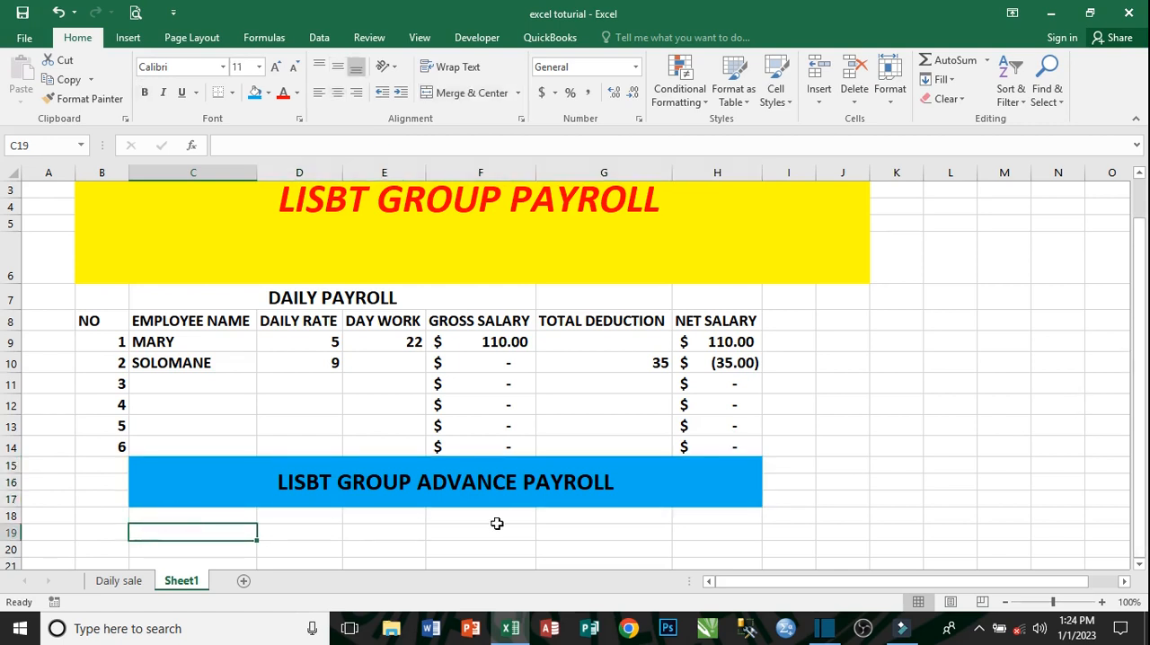
left_click(100, 529)
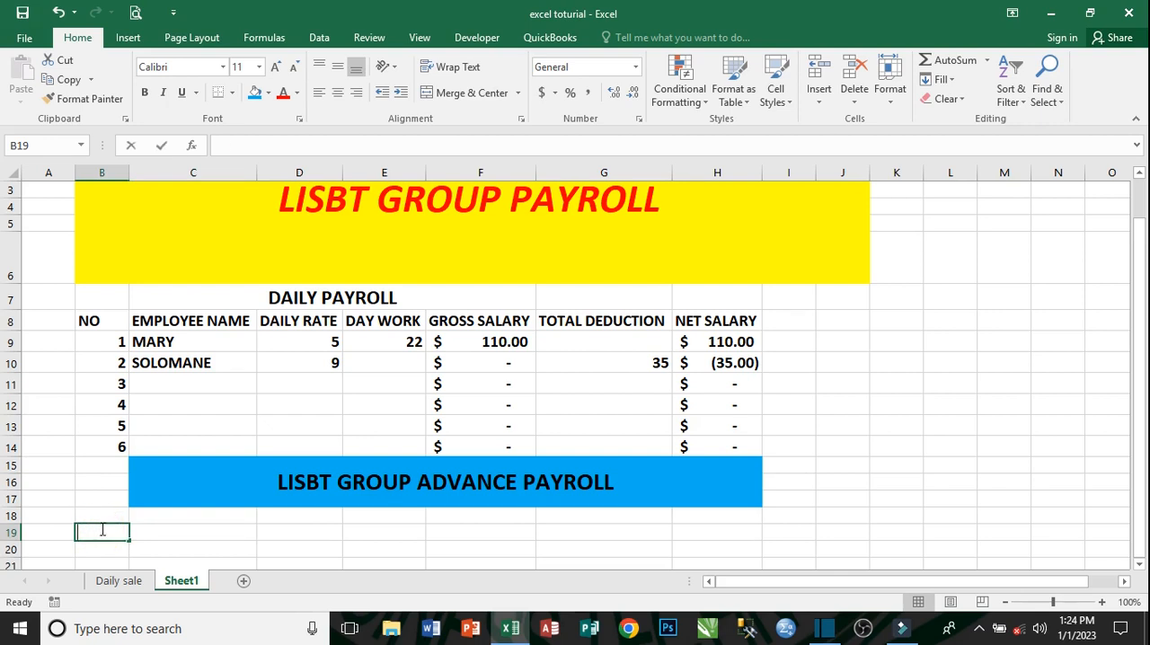
type("NO")
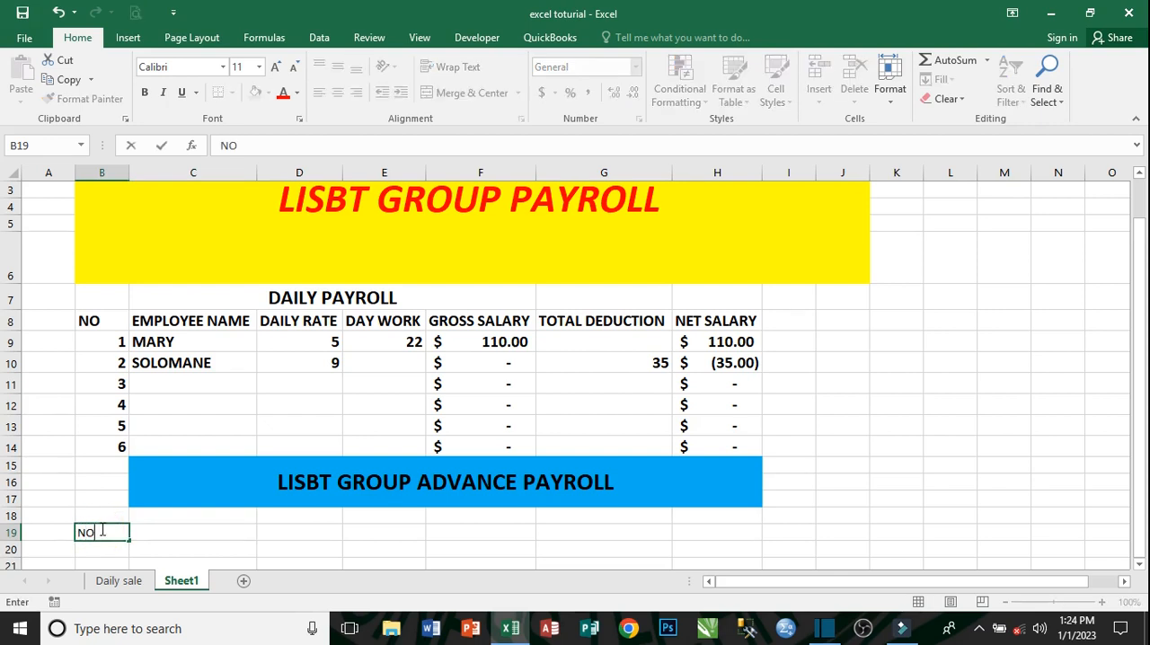
key("Tab")
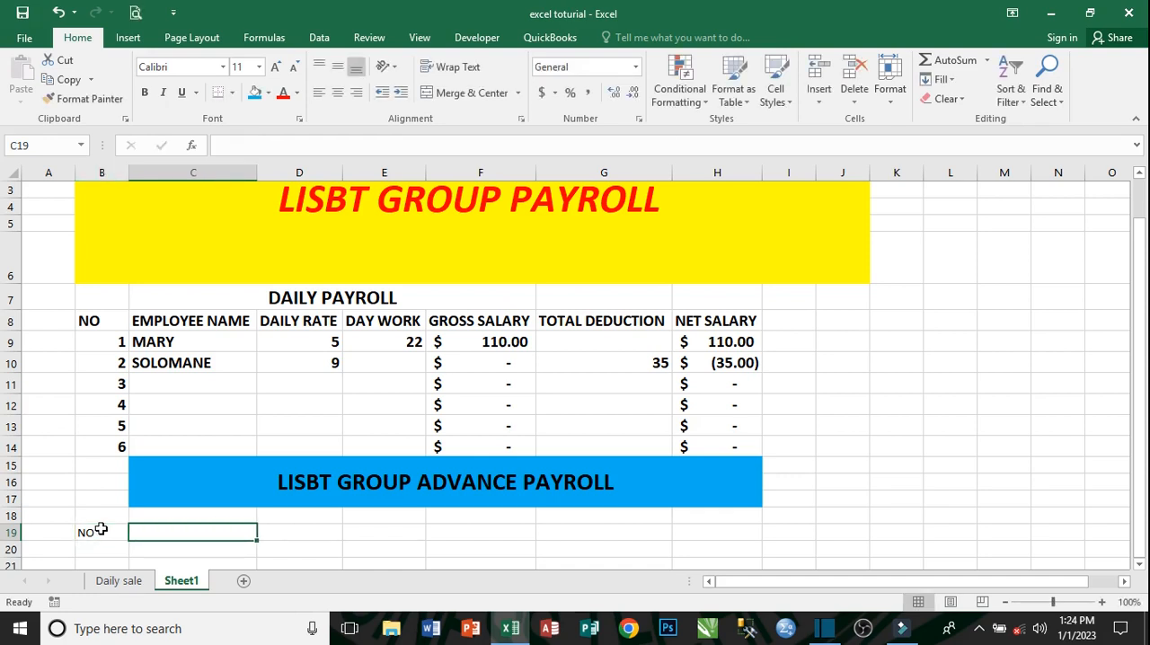
type("E")
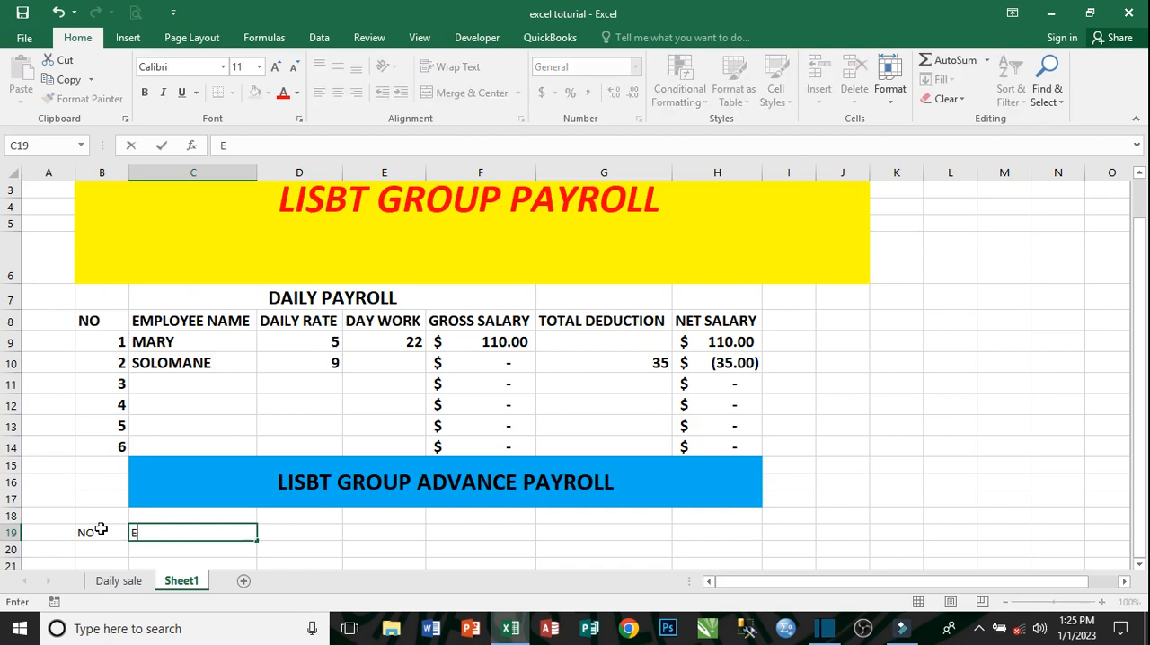
type("MPLOYEE NAME")
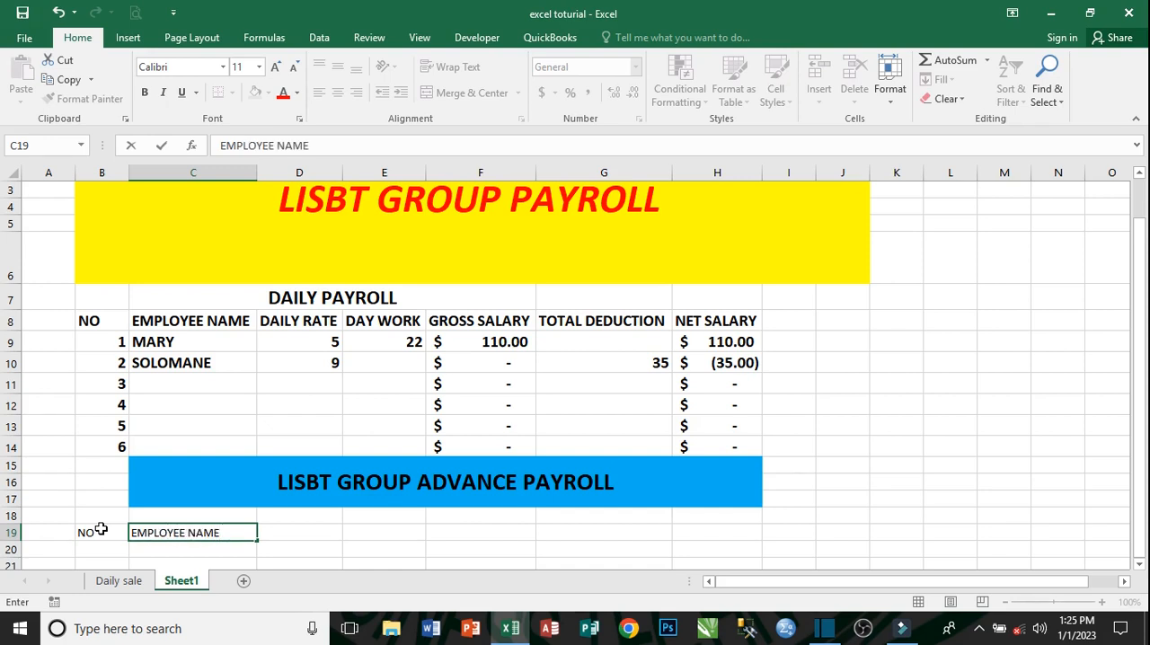
key("Tab")
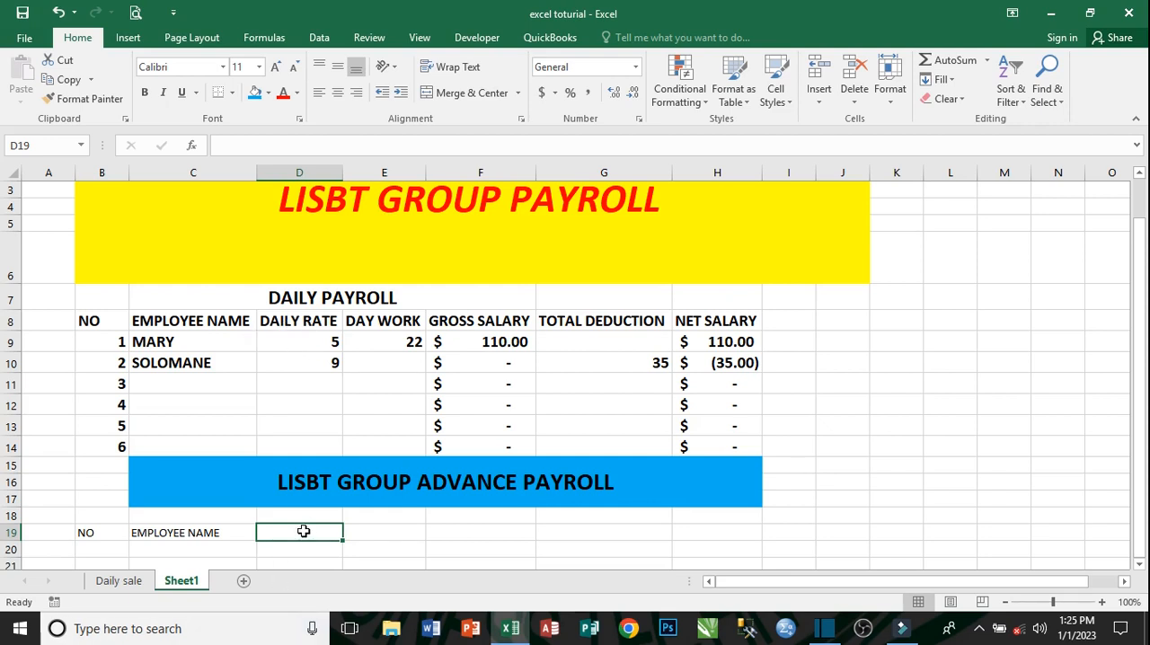
- Add the headers HOUR RATE in D19 and HOUR WORK in E19
type("HOUR")
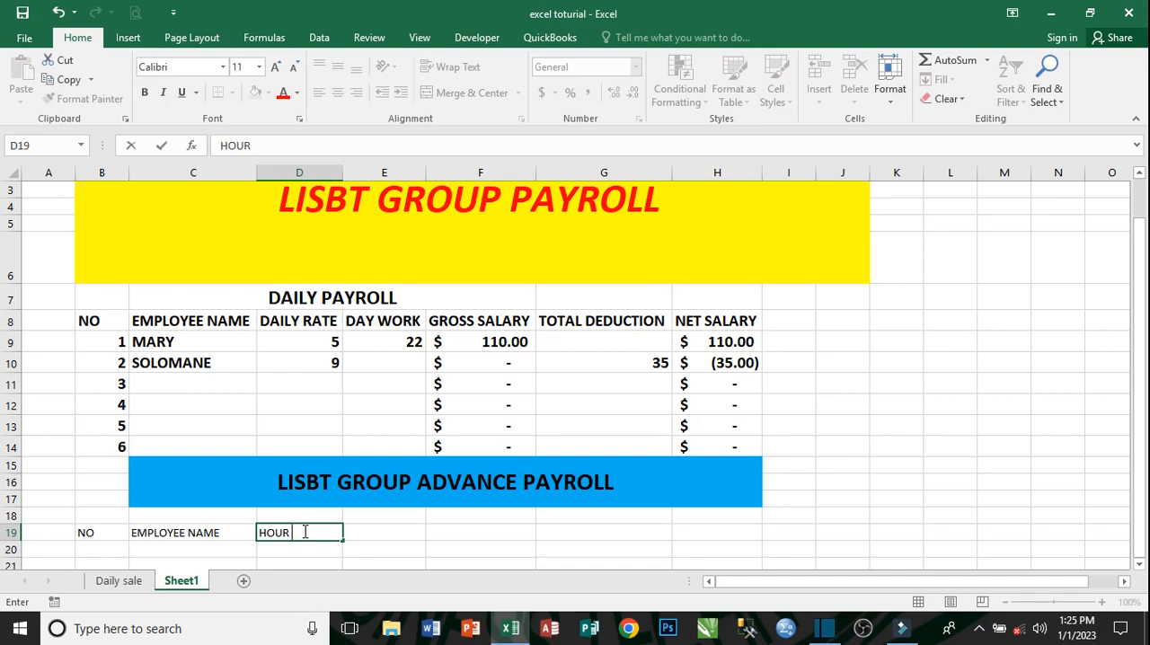
type("RATE")
key("Tab")
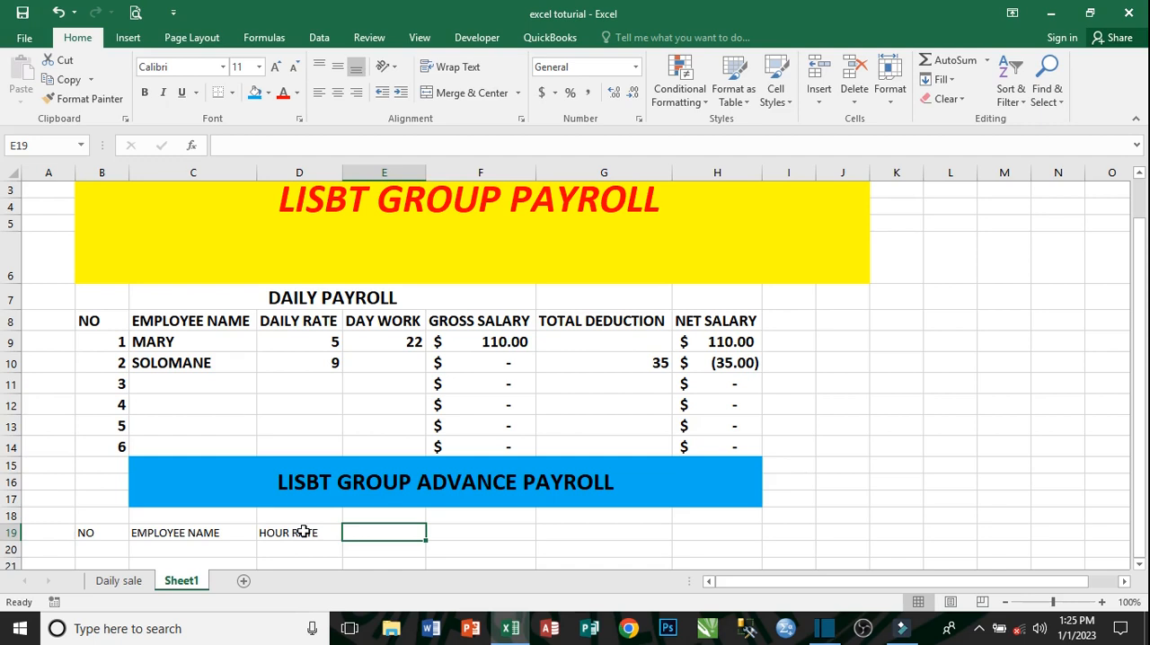
type("H")
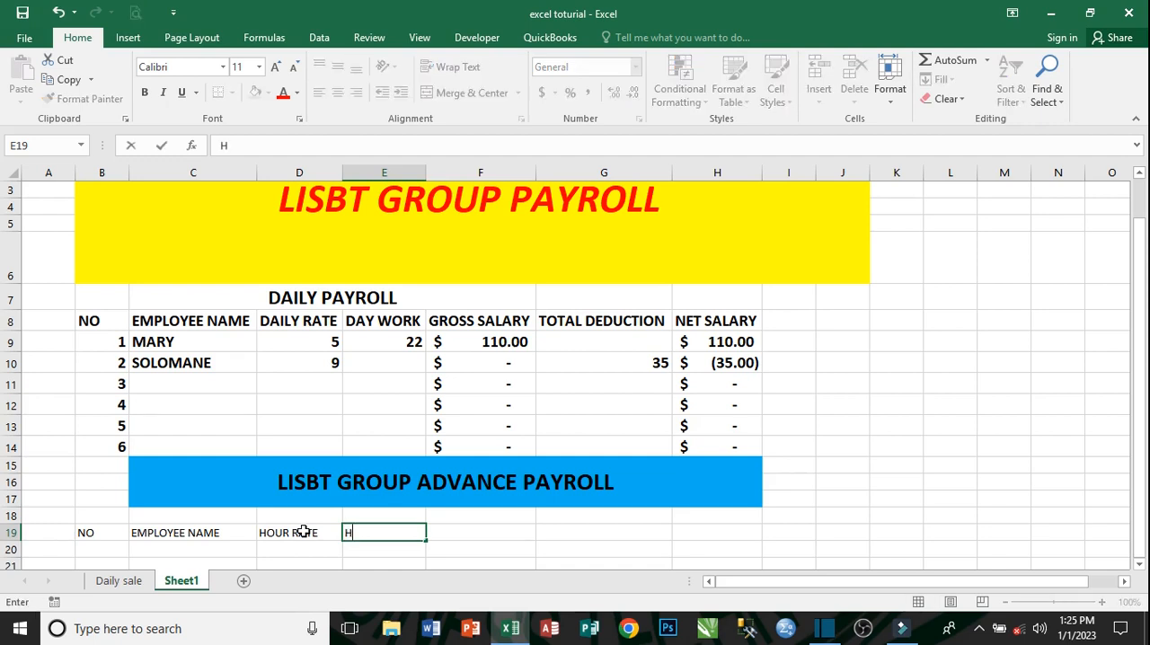
type("OUR WORK")
key("Tab")
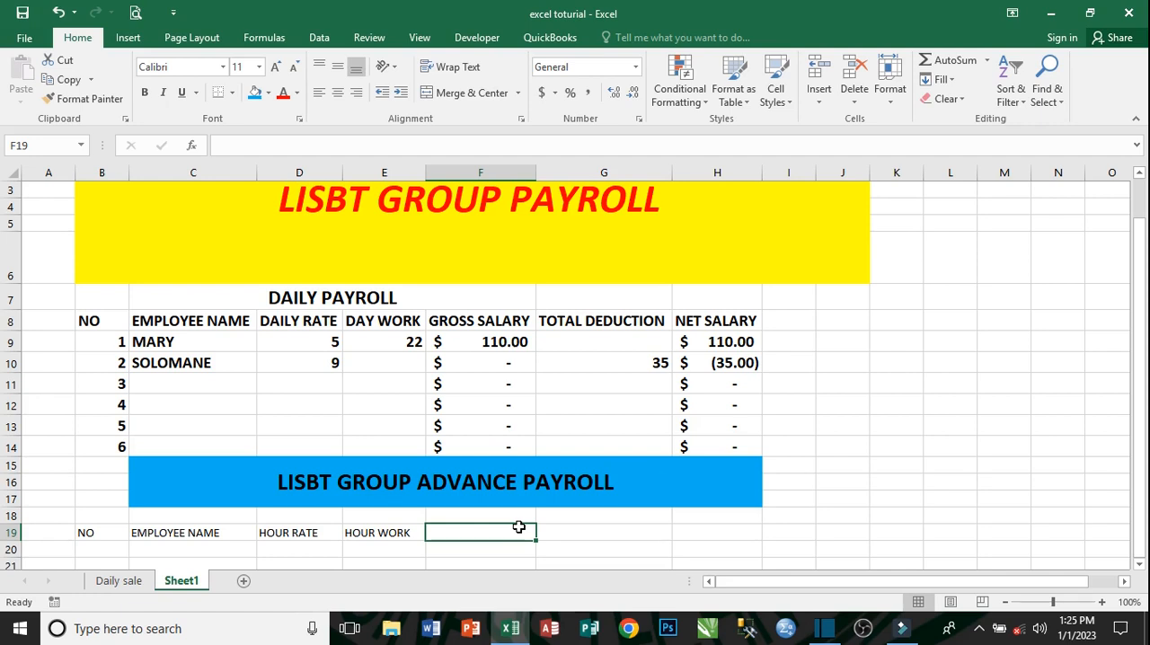
- Add the headers DAILY RATE in F19 and DAY WORK in G19
type("DA")
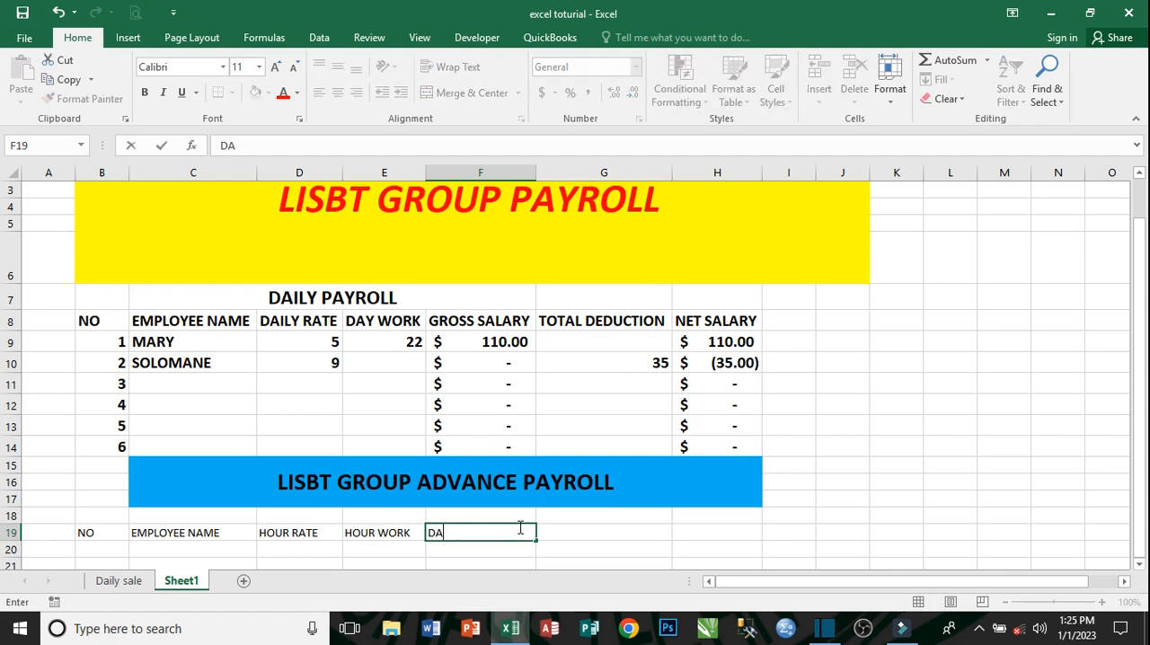
type("ILY RATE")
key("Tab")
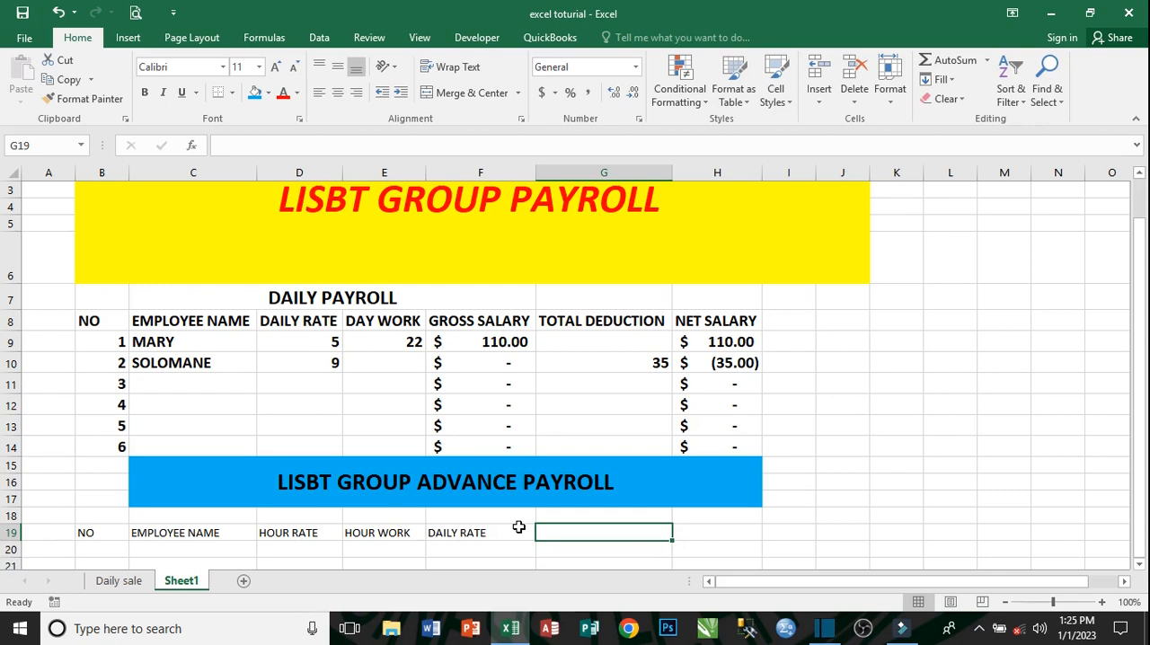
type("DAY")
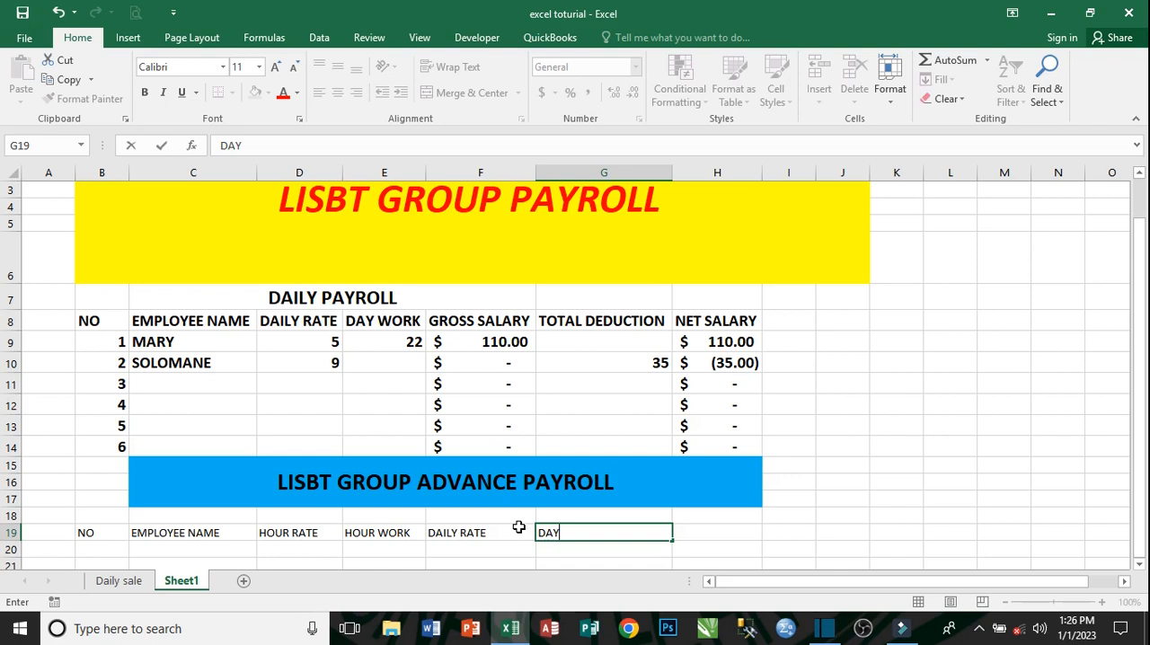
type(" WORK")
key("Tab")
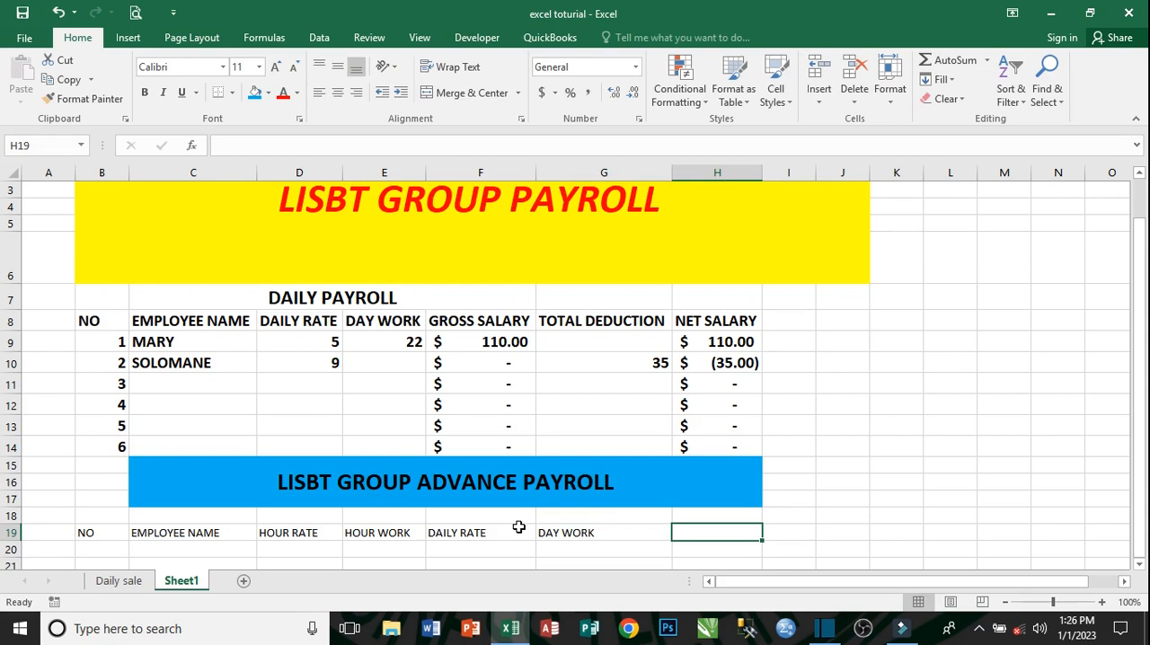
- Add the headers GROSS SALARY in H19 and SS TAX in I19
type("O")
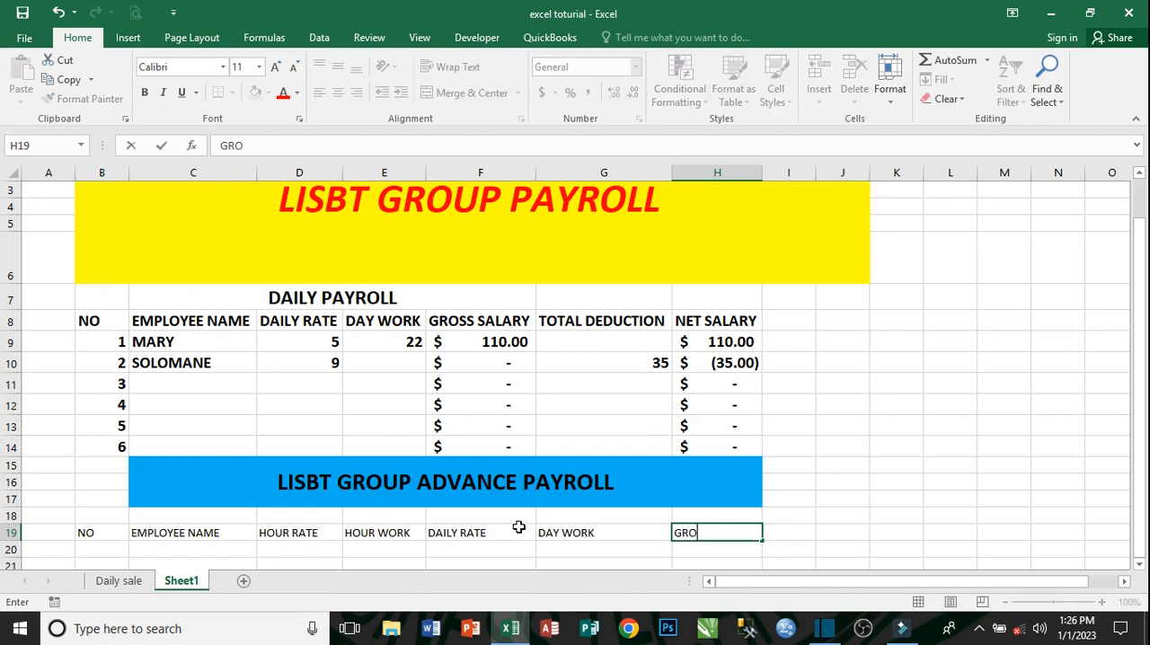
type("SS SALARY")
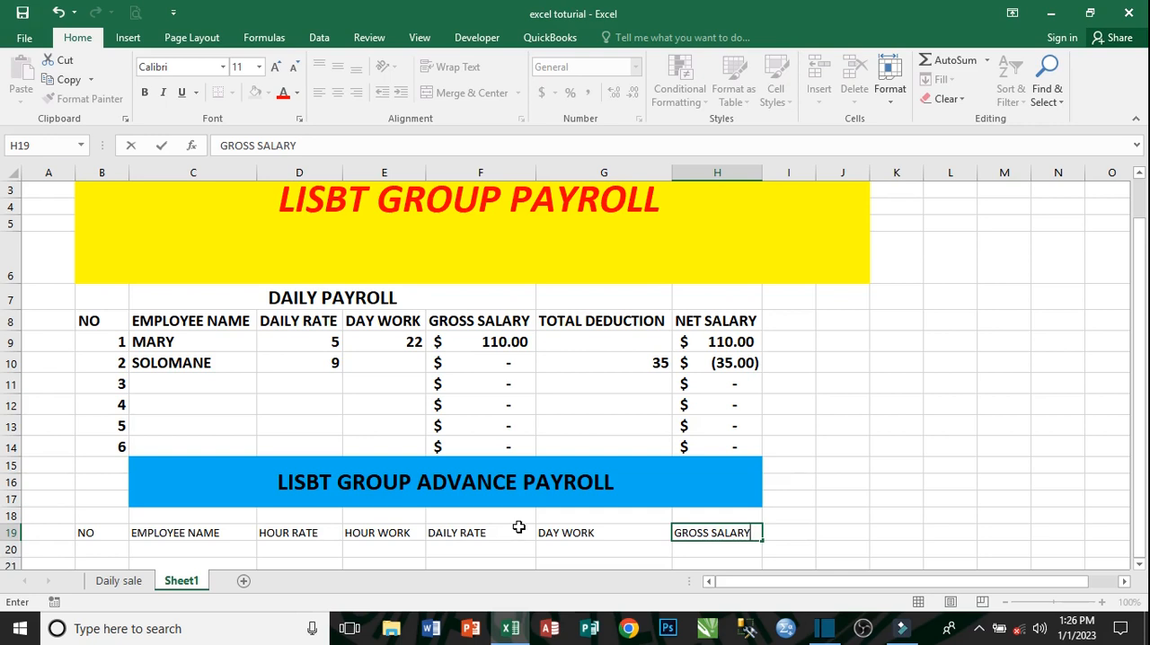
key("Tab")
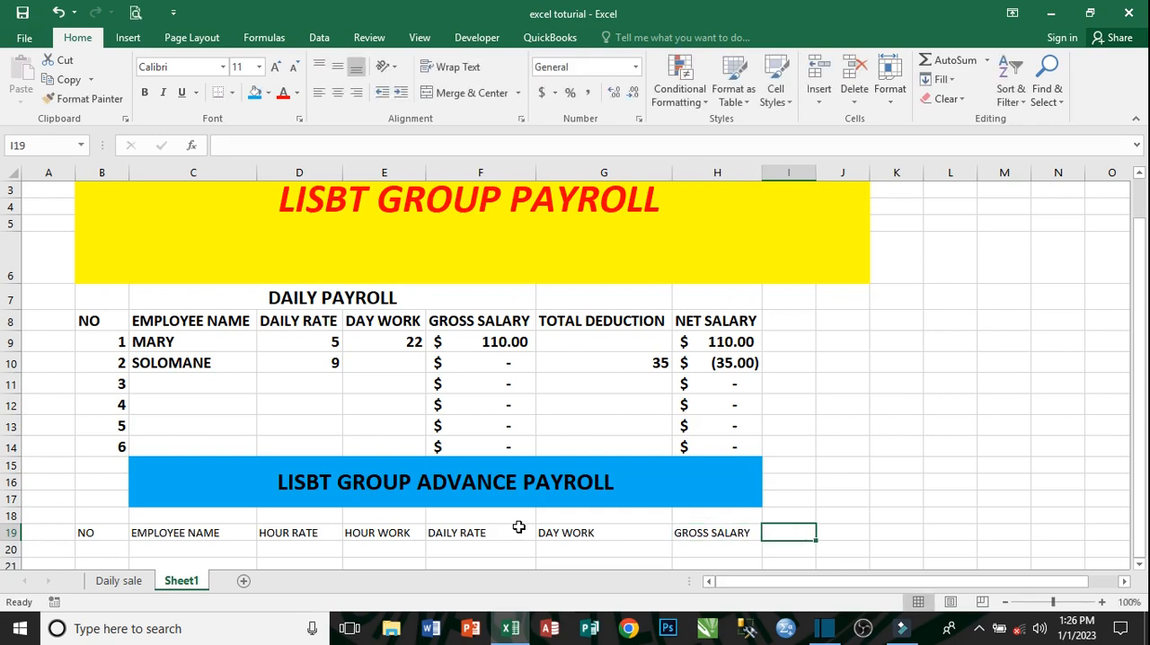
type("SS TAX")
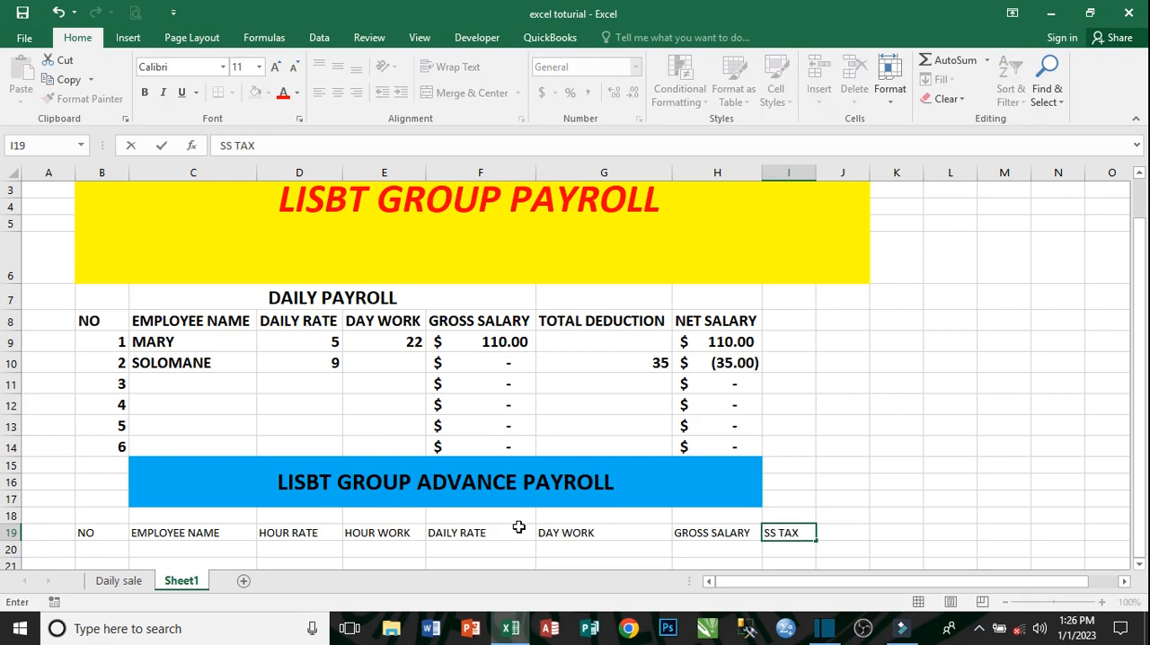
key("Tab")
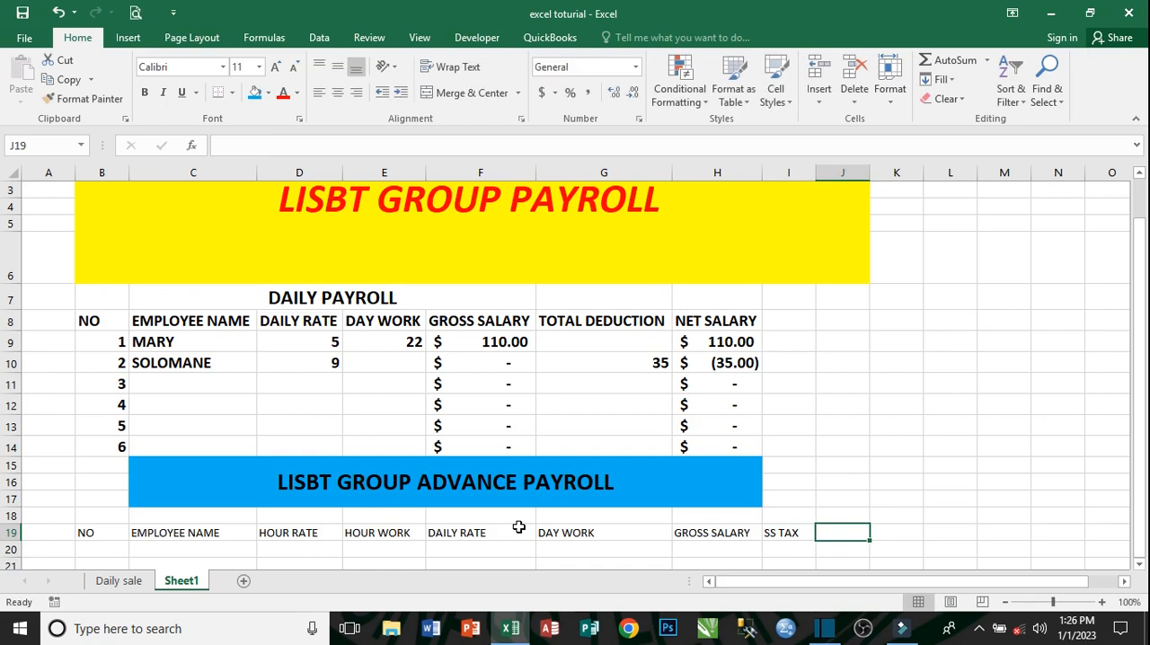
- Add the header INCOME TAX in J19 of the advance payroll header row
type("I")
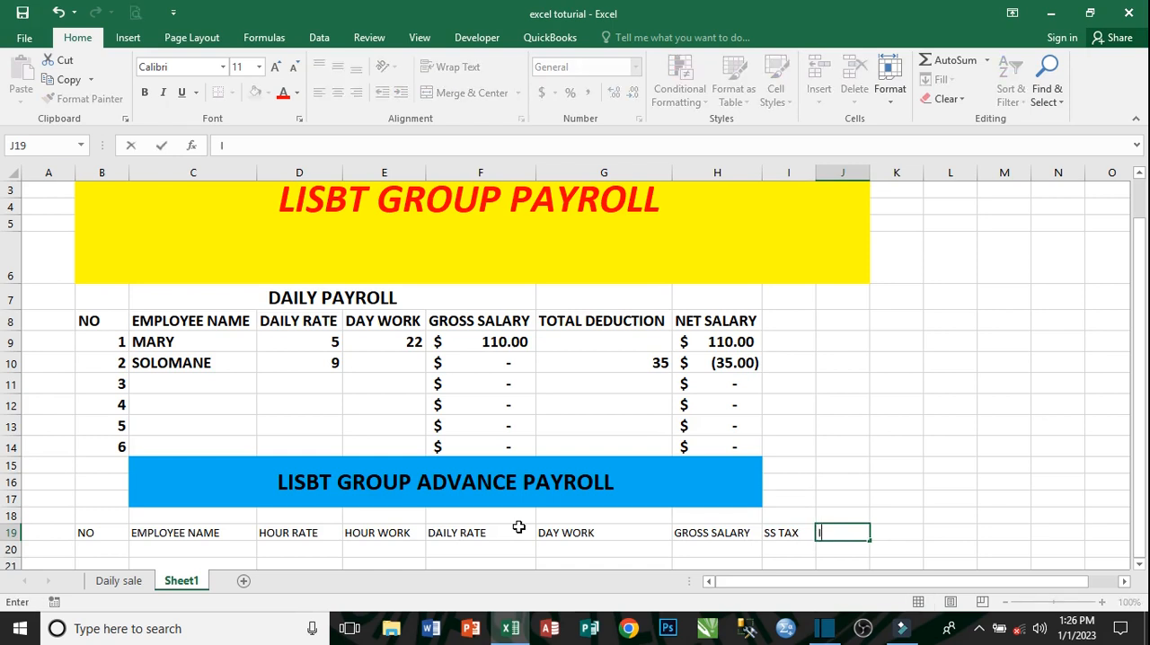
type("NCOME TAX")
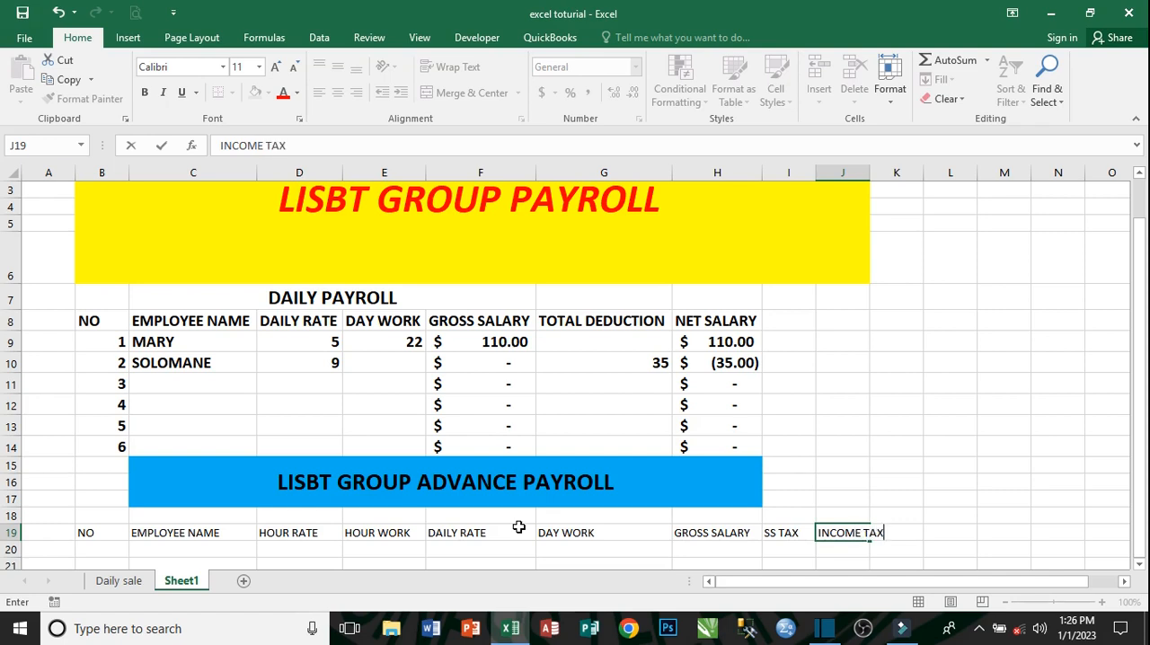
key("Tab")
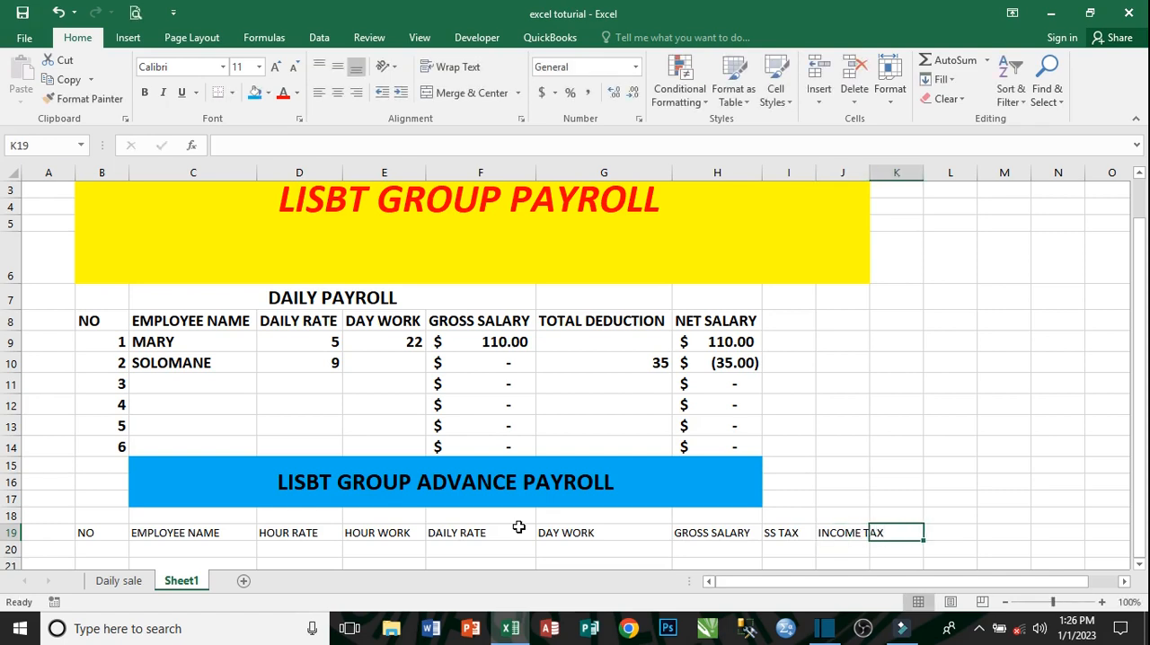
left_click(796, 534)
left_click(845, 537)
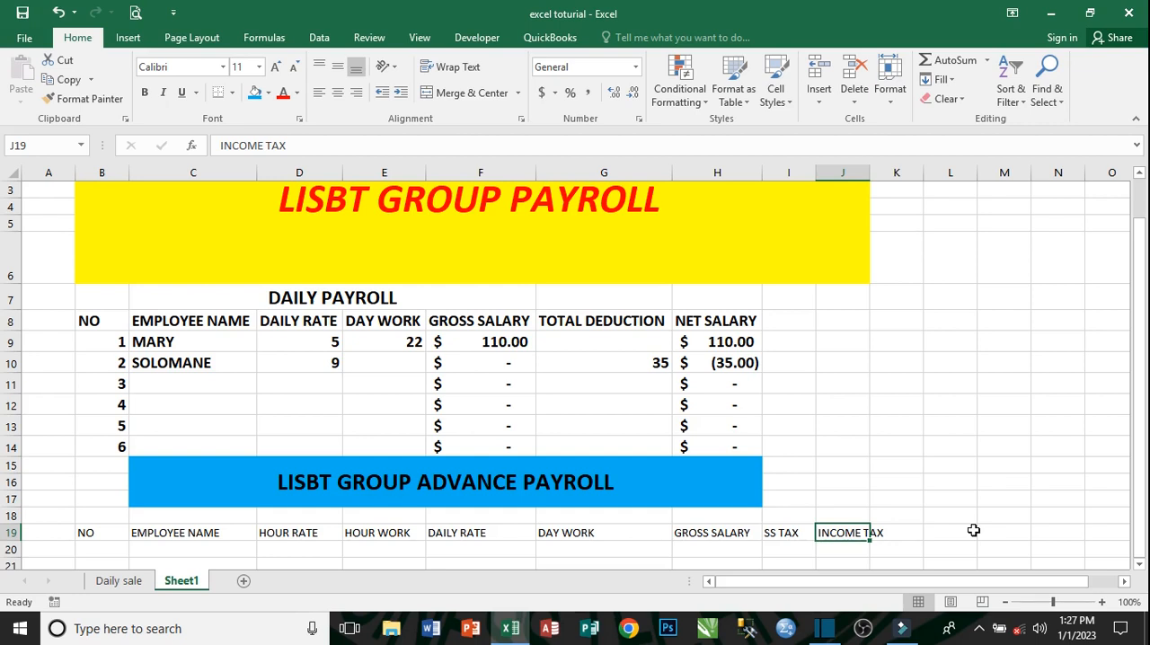
- Enter the headers TOTAL DEDUCTION in K19 and NET SALARY in M19, leaving L19 empty
key("Right")
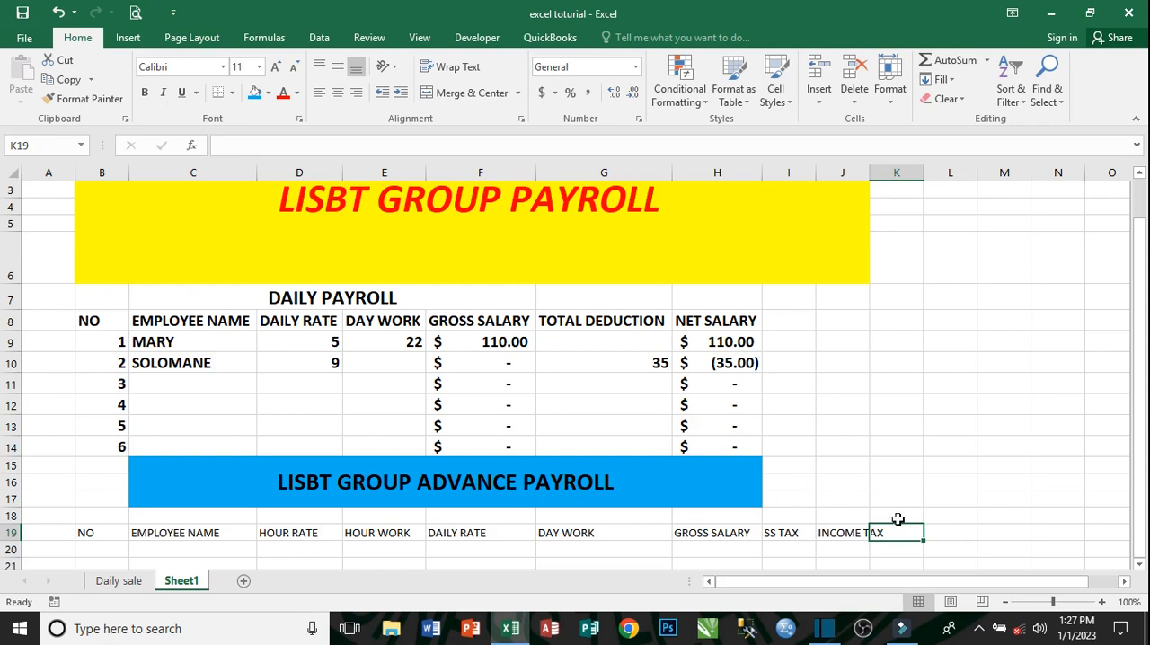
type("TOTA")
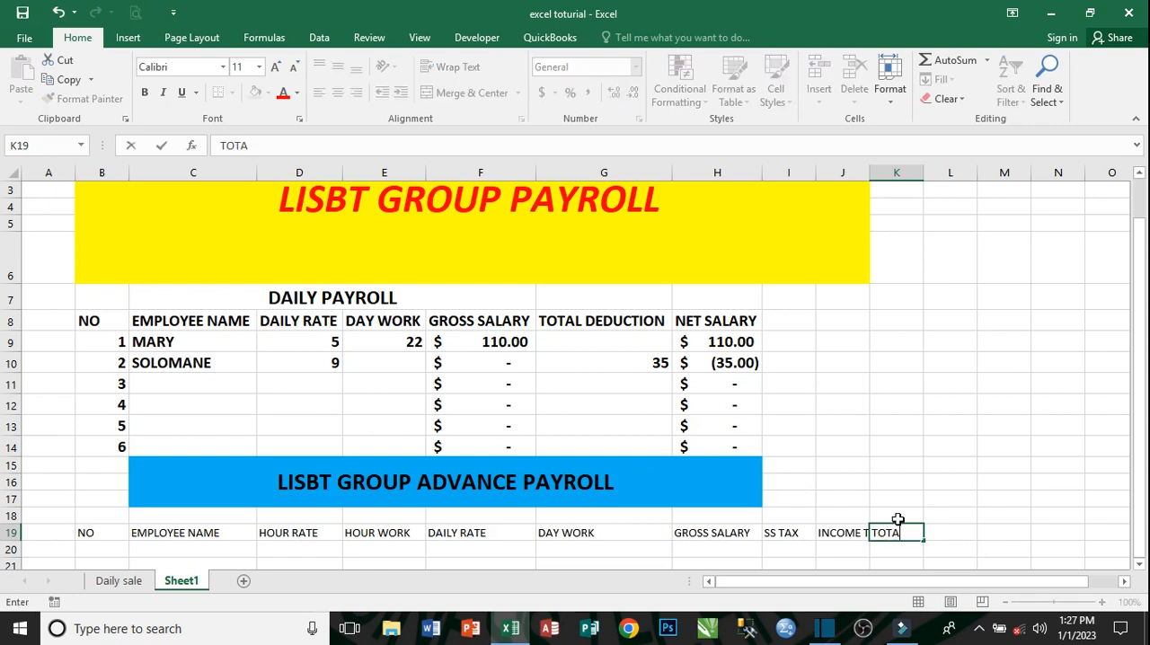
type("L DEDUCTION")
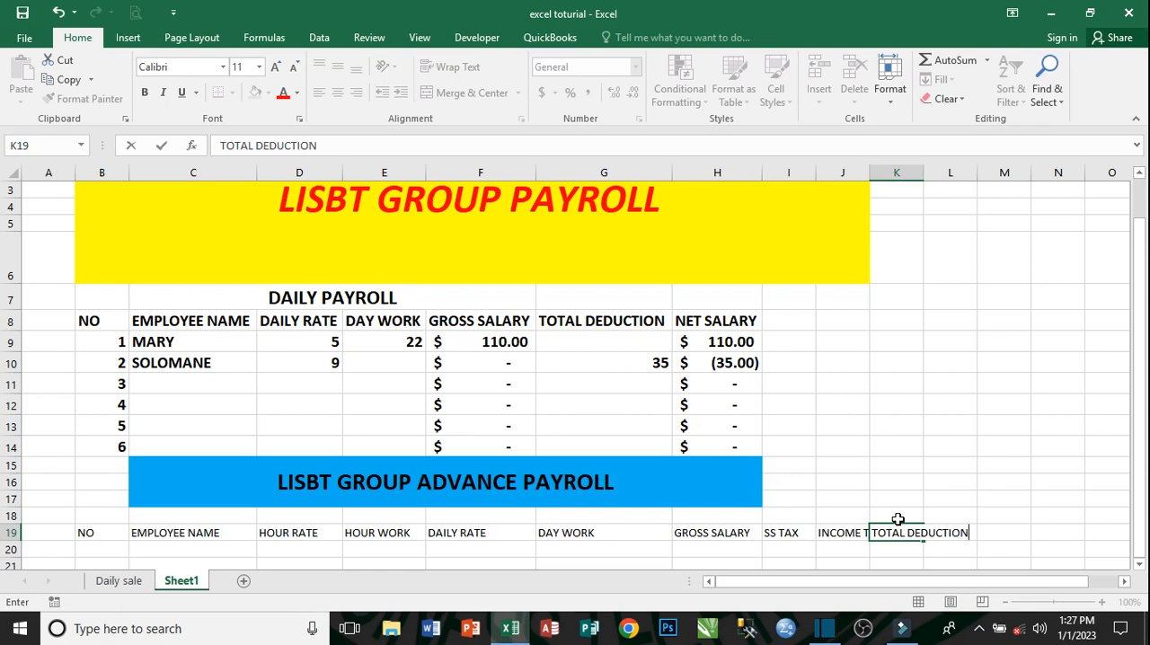
key("Tab")
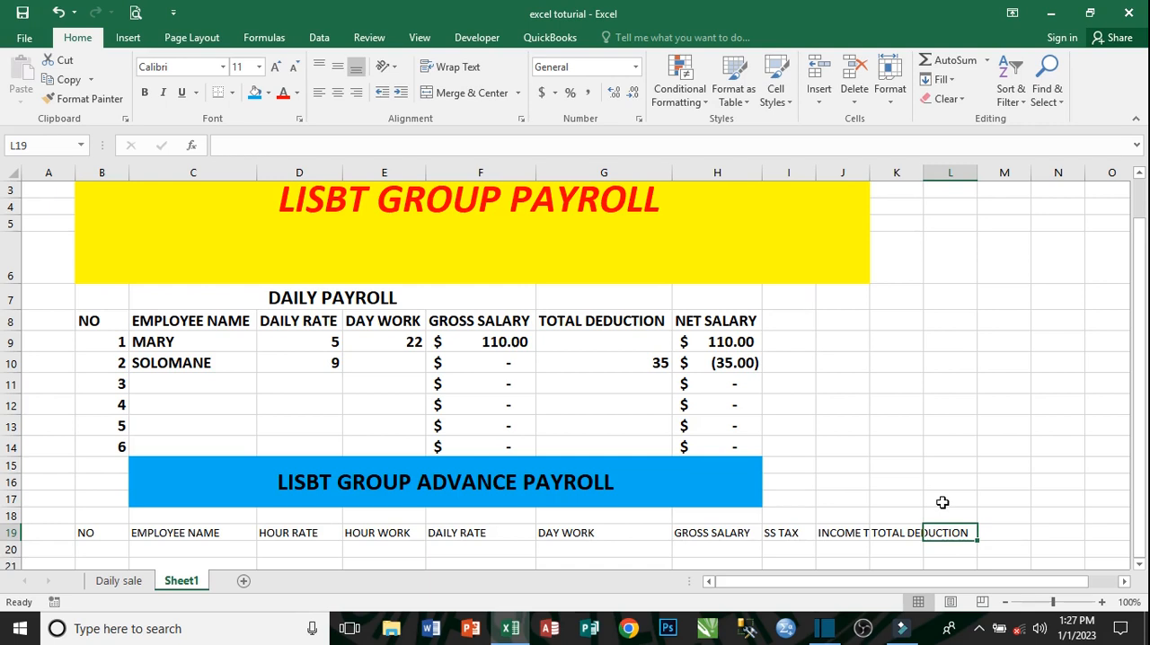
left_click(984, 540)
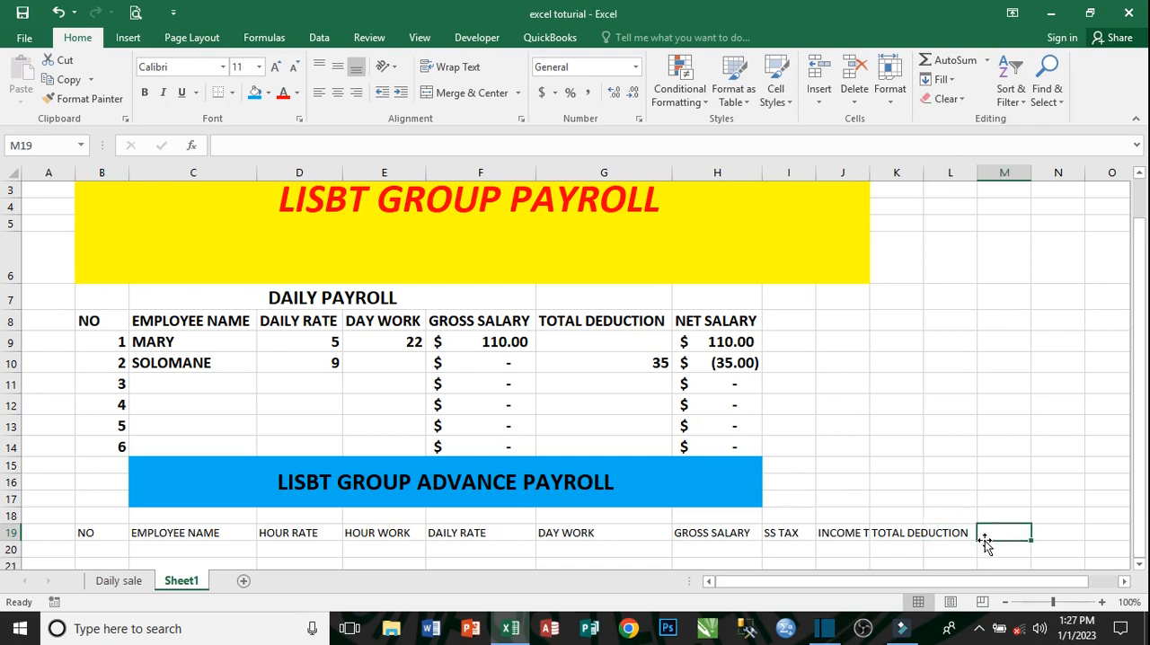
type("NET")
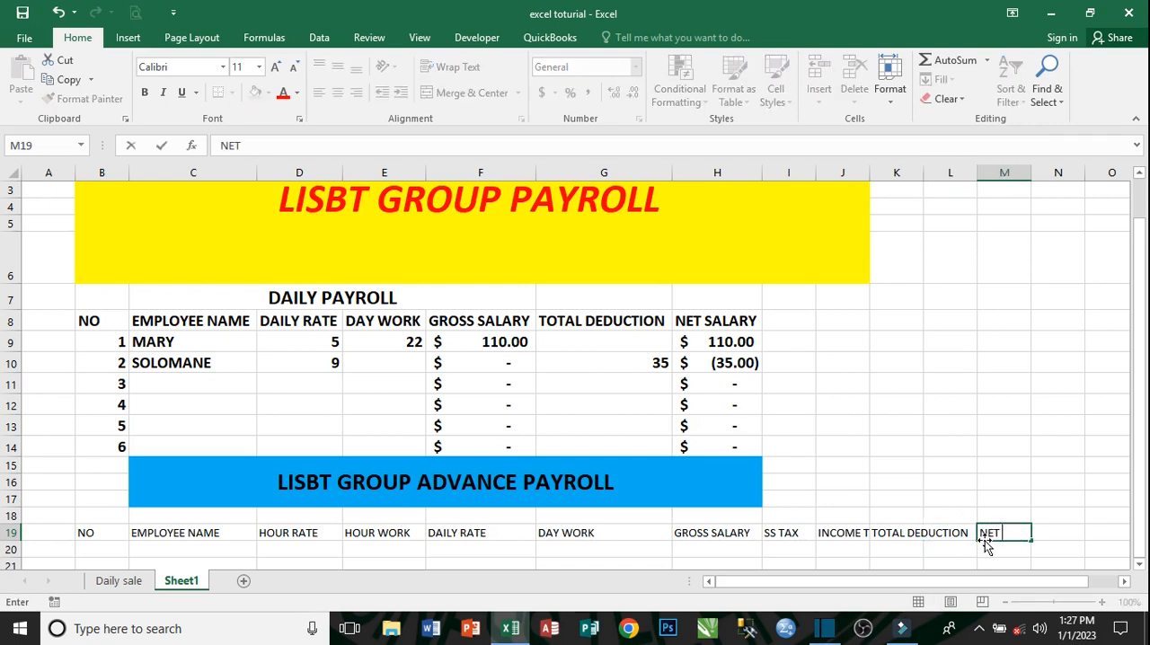
type(" SALARY")
key("Return")
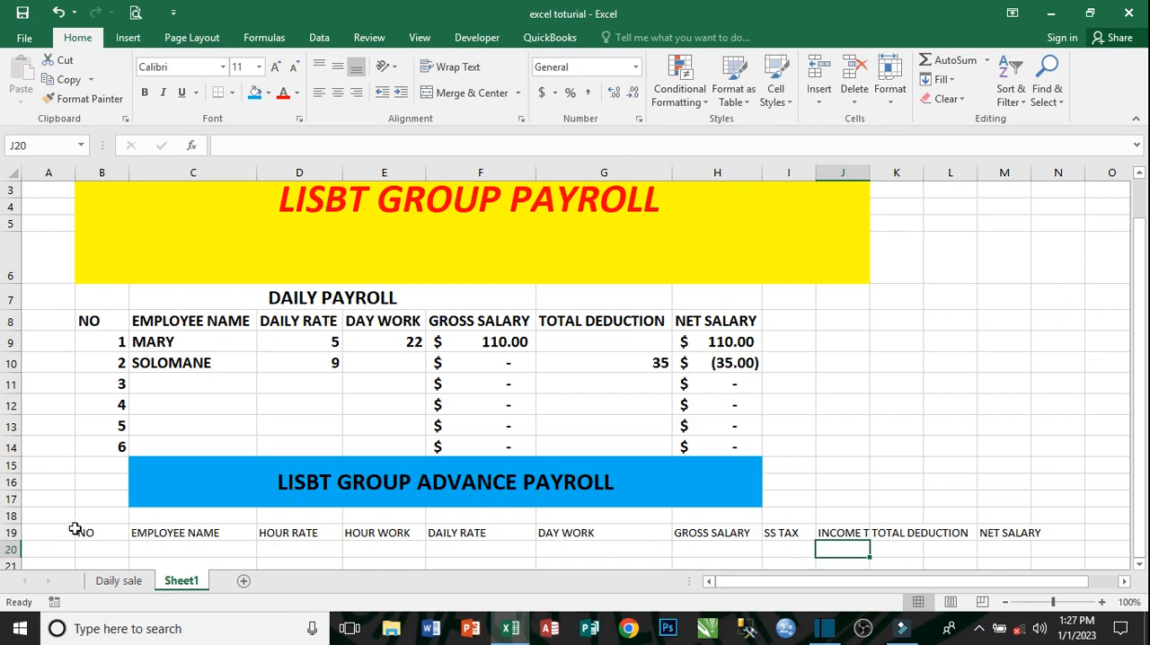
- Make the advance payroll header row A19:M19 bold and enlarge it to font size 14
left_click_drag(67, 535, 1011, 532)
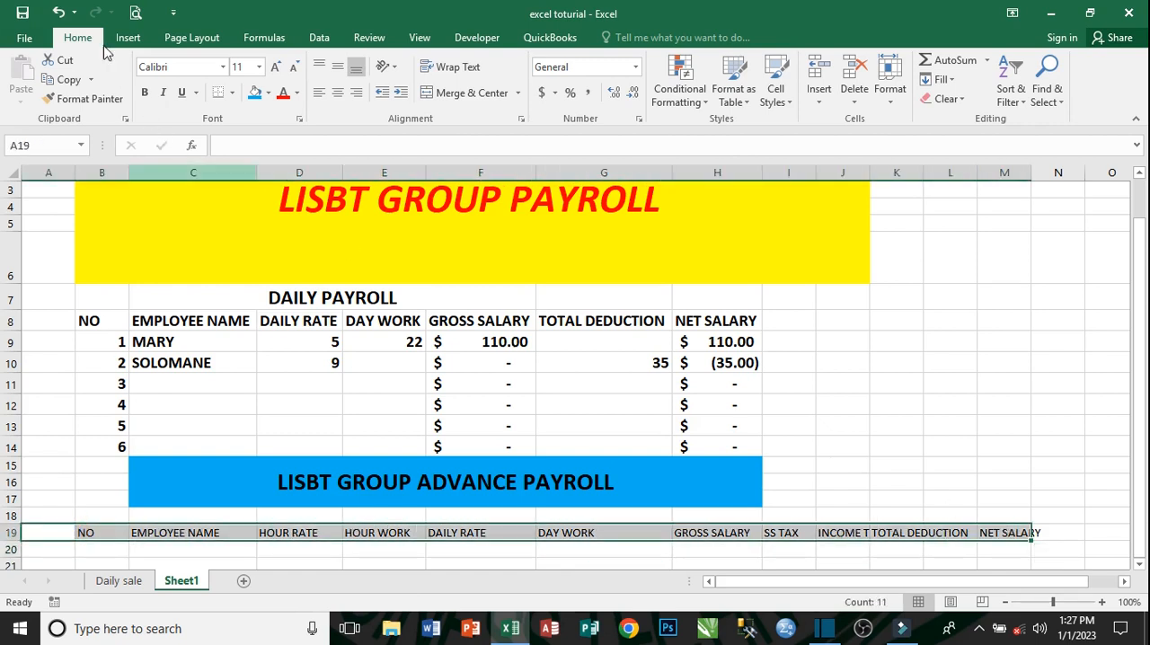
left_click(144, 94)
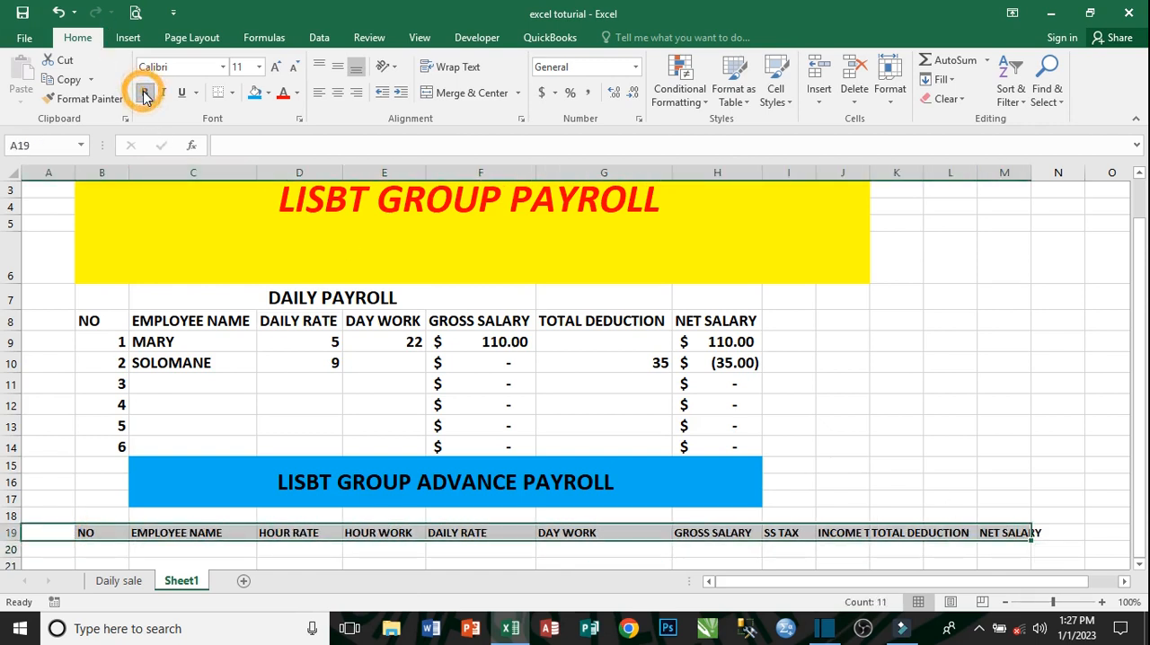
left_click(274, 69)
left_click(274, 69)
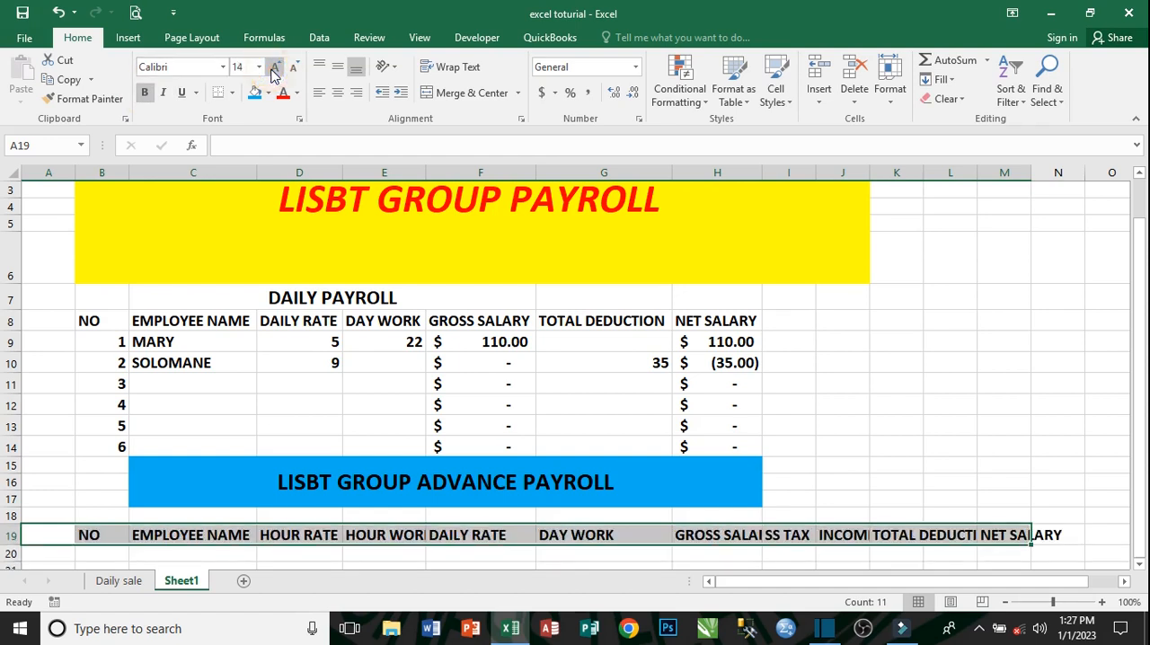
left_click(383, 535)
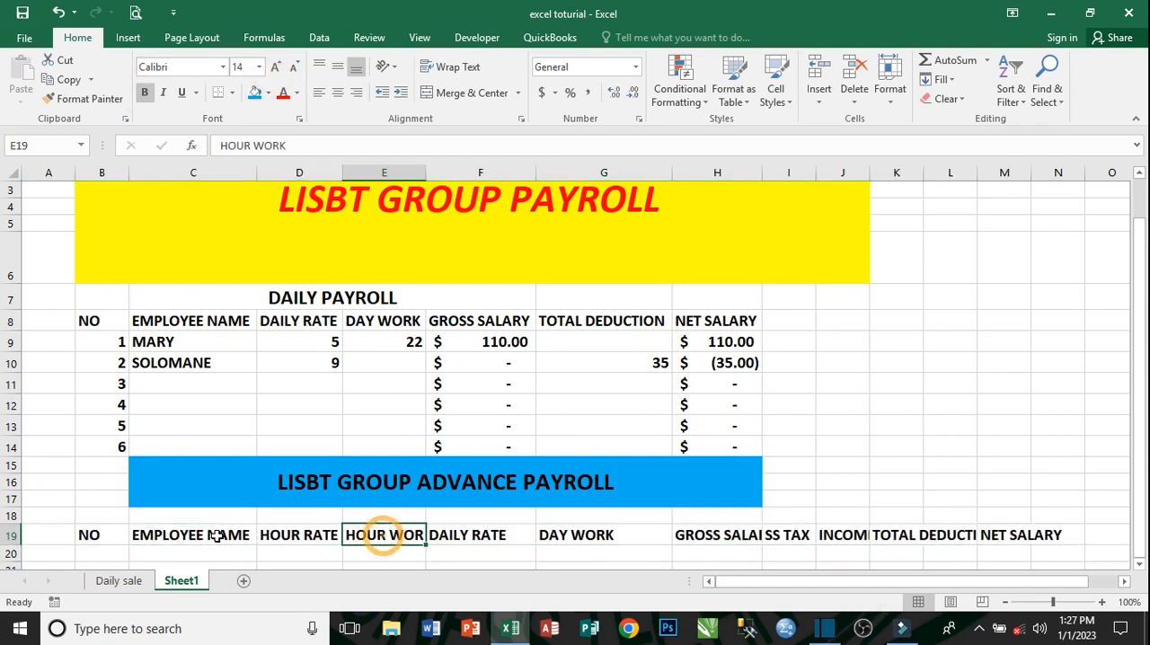
left_click(162, 535)
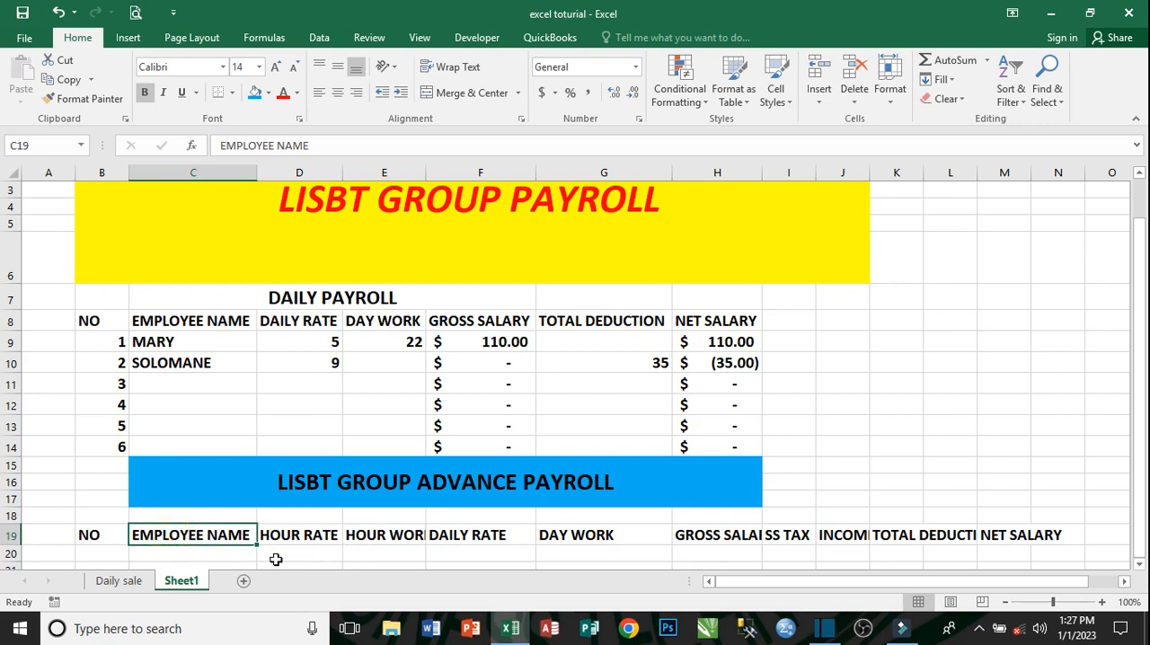
left_click(323, 536)
left_click(391, 537)
left_click(459, 539)
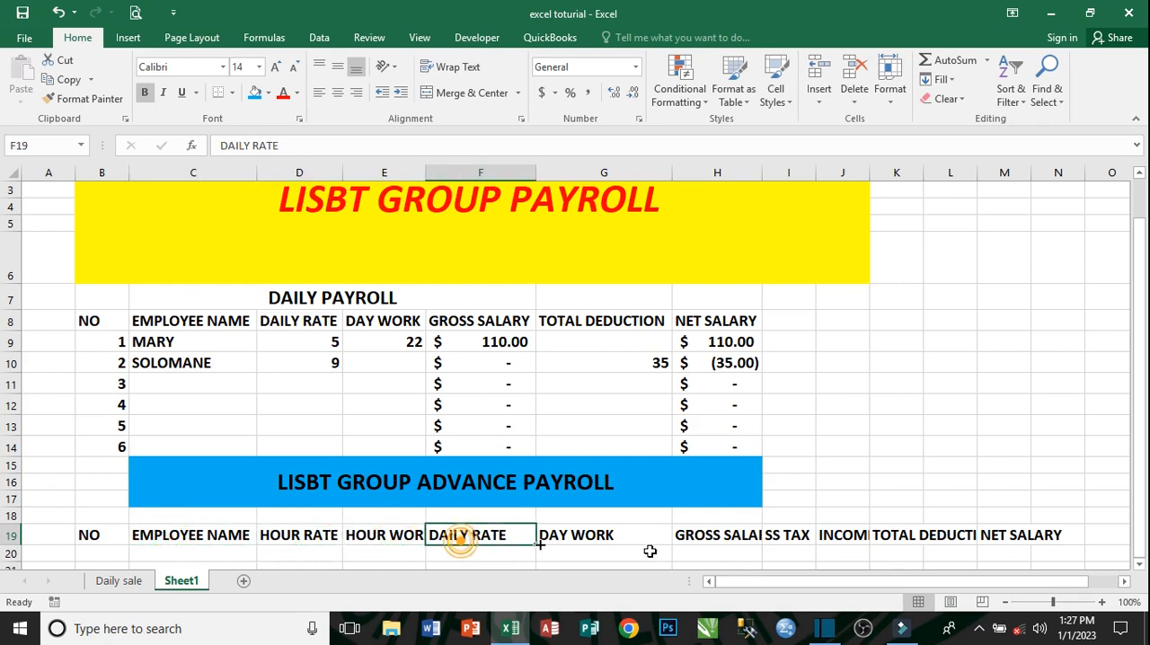
- Widen column M to fit the NET SALARY header and autofit column K to the TOTAL DEDUCTION header
left_click(993, 538)
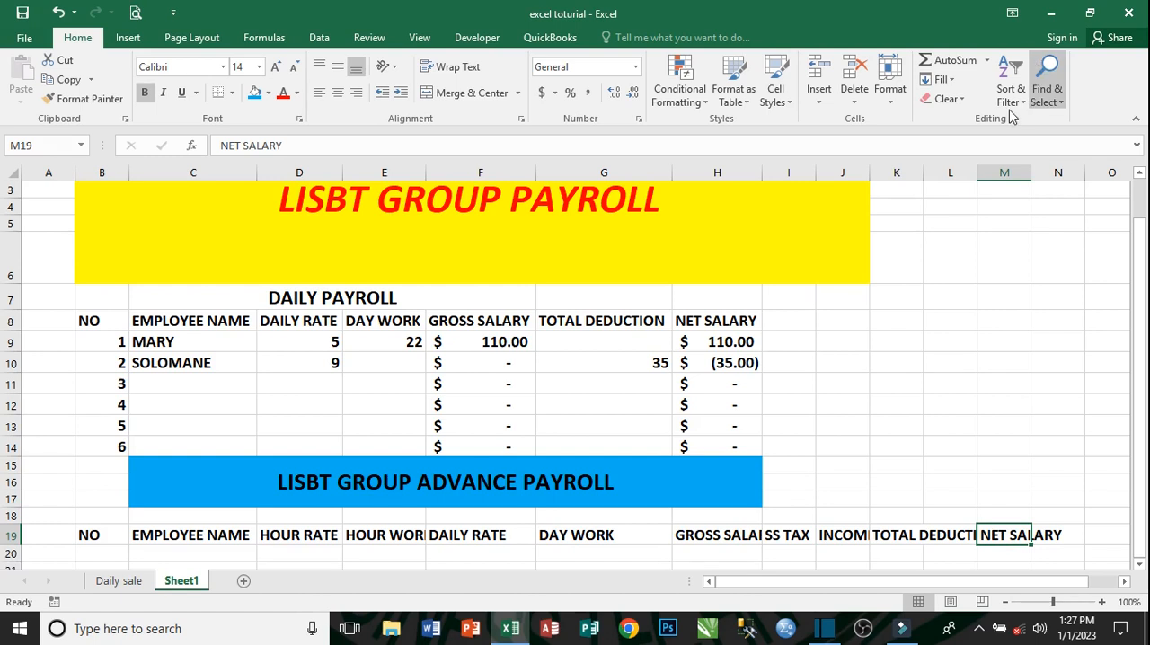
left_click_drag(1030, 170, 1067, 169)
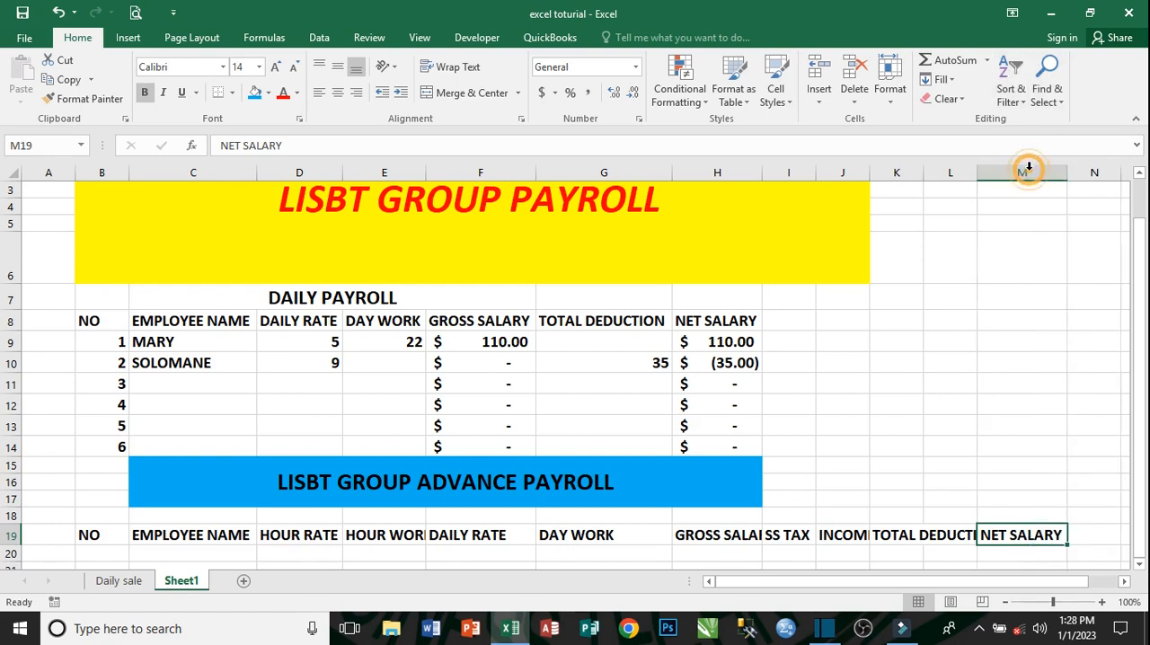
left_click(939, 537)
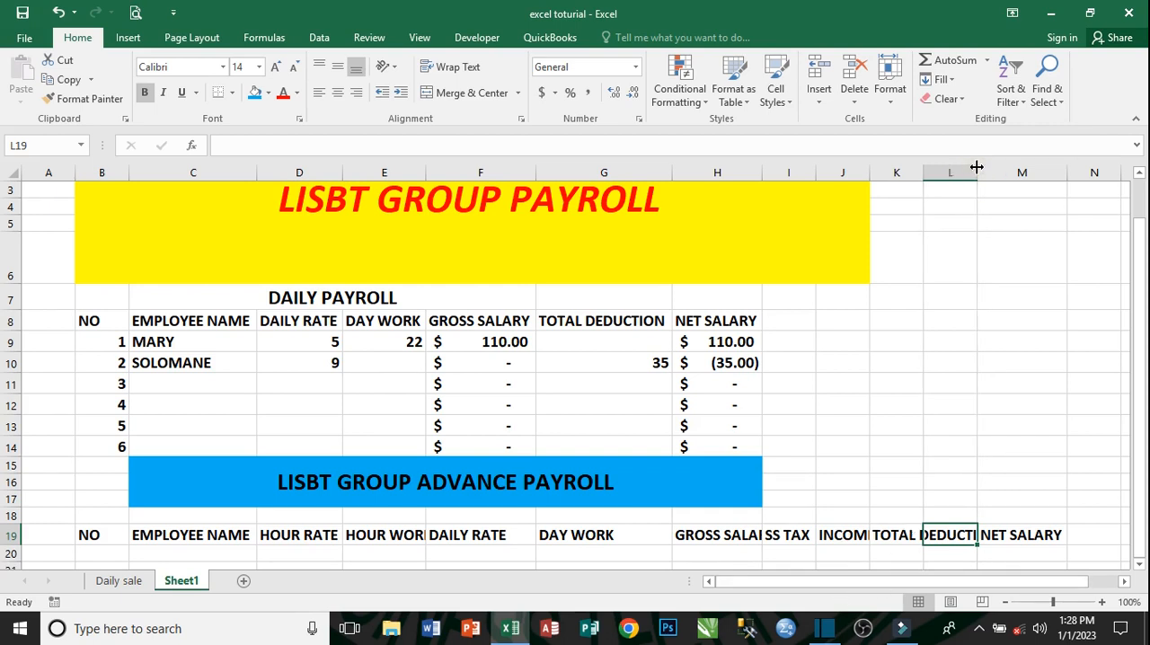
left_click(895, 539)
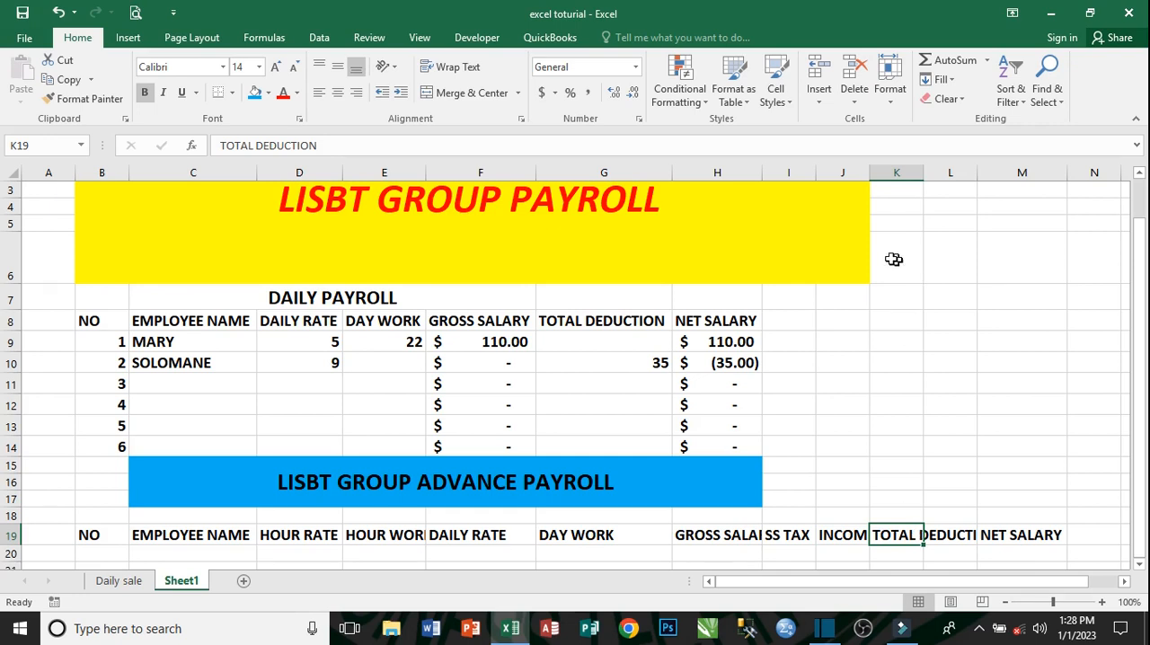
double_click(922, 167)
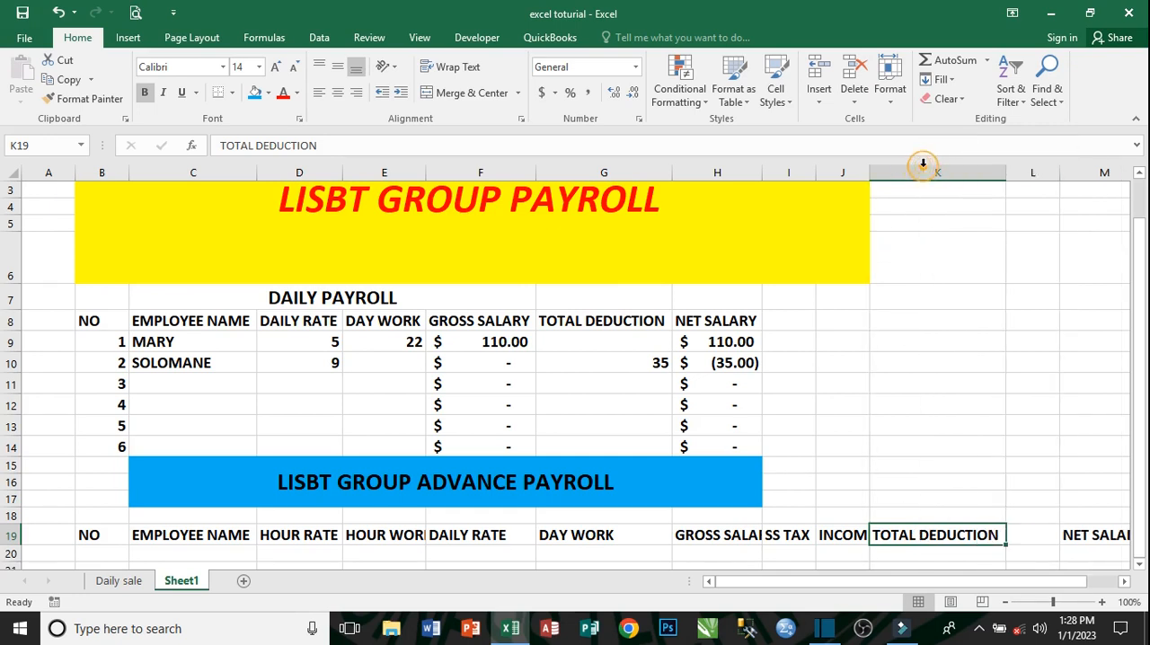
- Move the NET SALARY header from M19 to the empty cell L19 by cutting and pasting it
left_click(1046, 534)
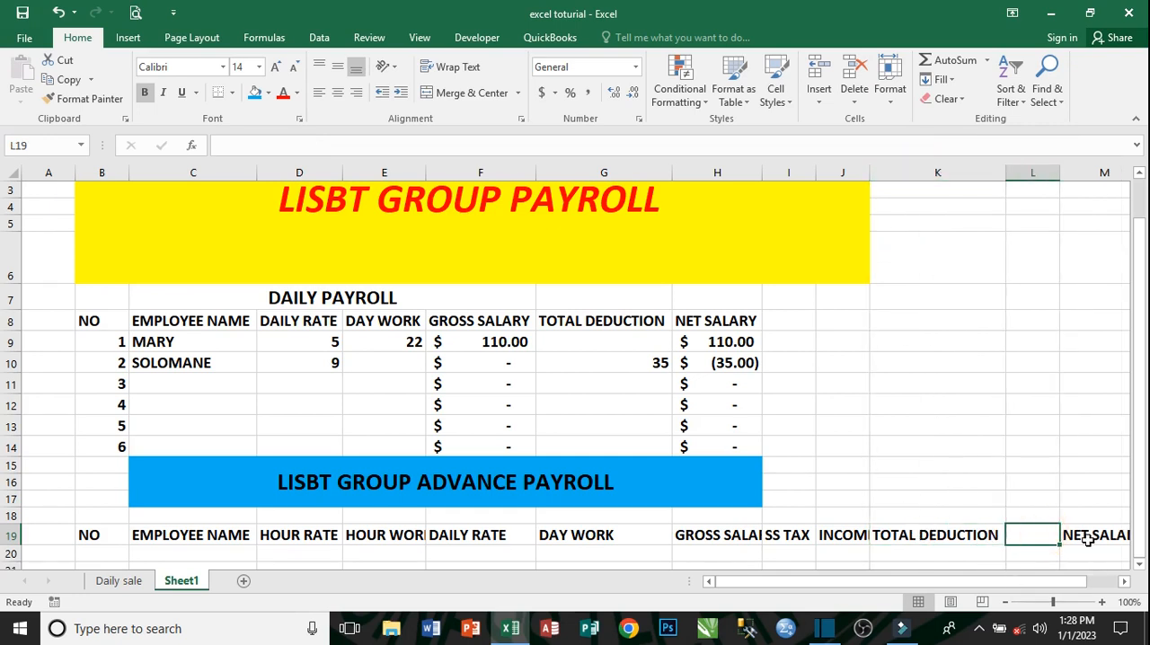
left_click(1087, 538)
right_click(1087, 537)
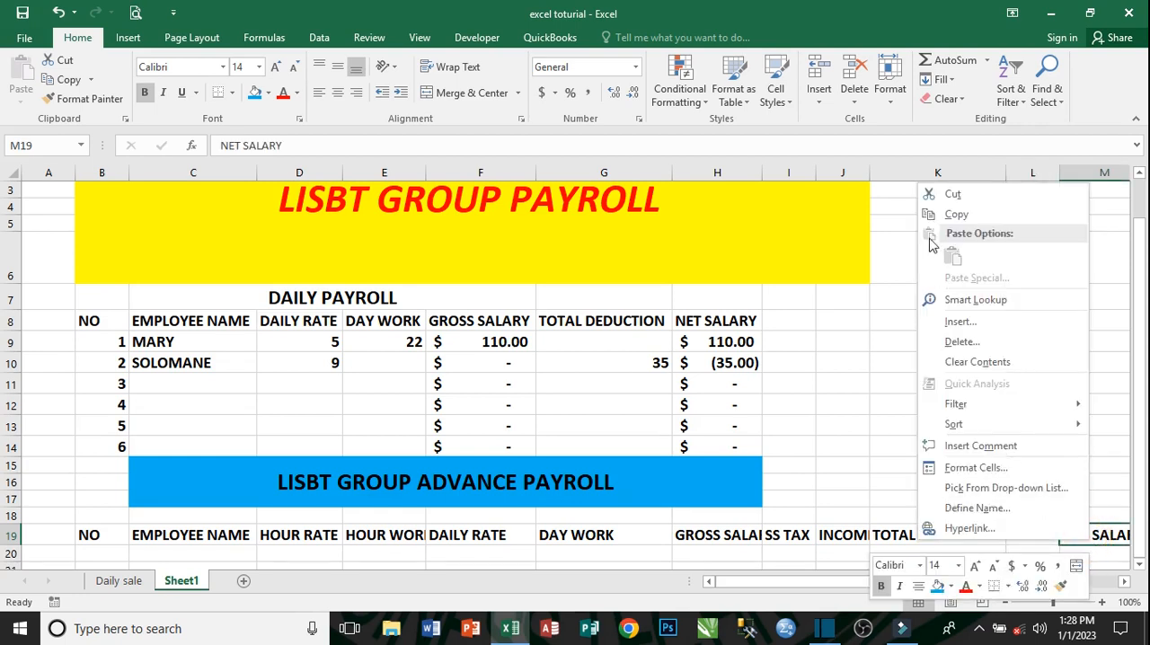
left_click(953, 199)
scroll(1014, 521, "right", 5)
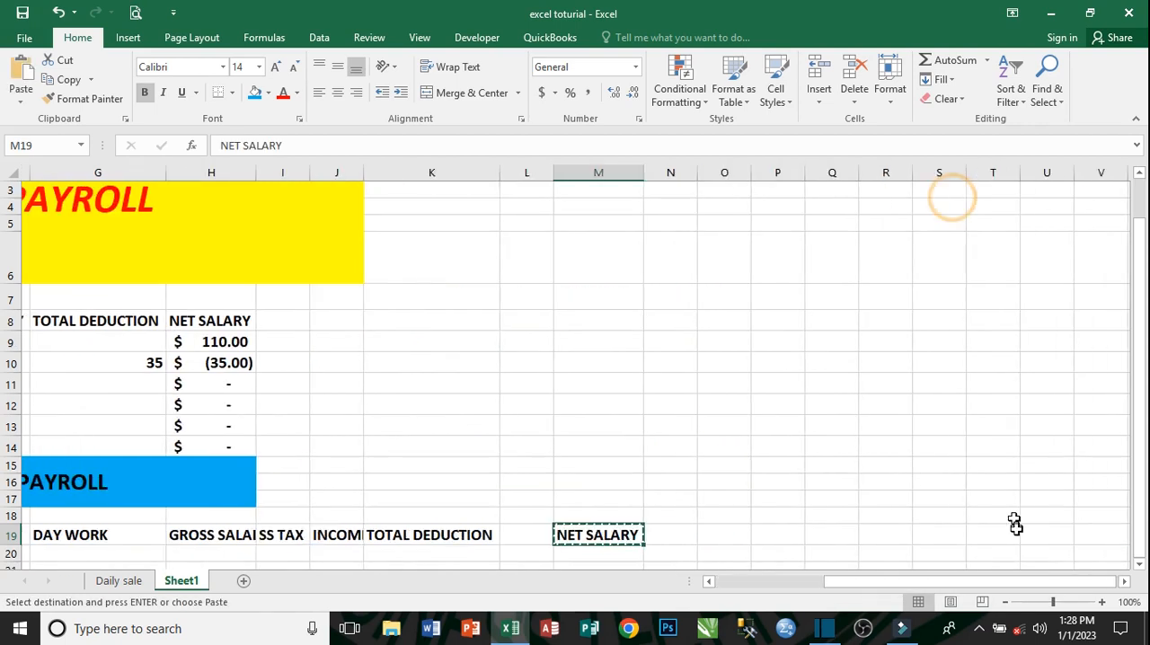
left_click(530, 536)
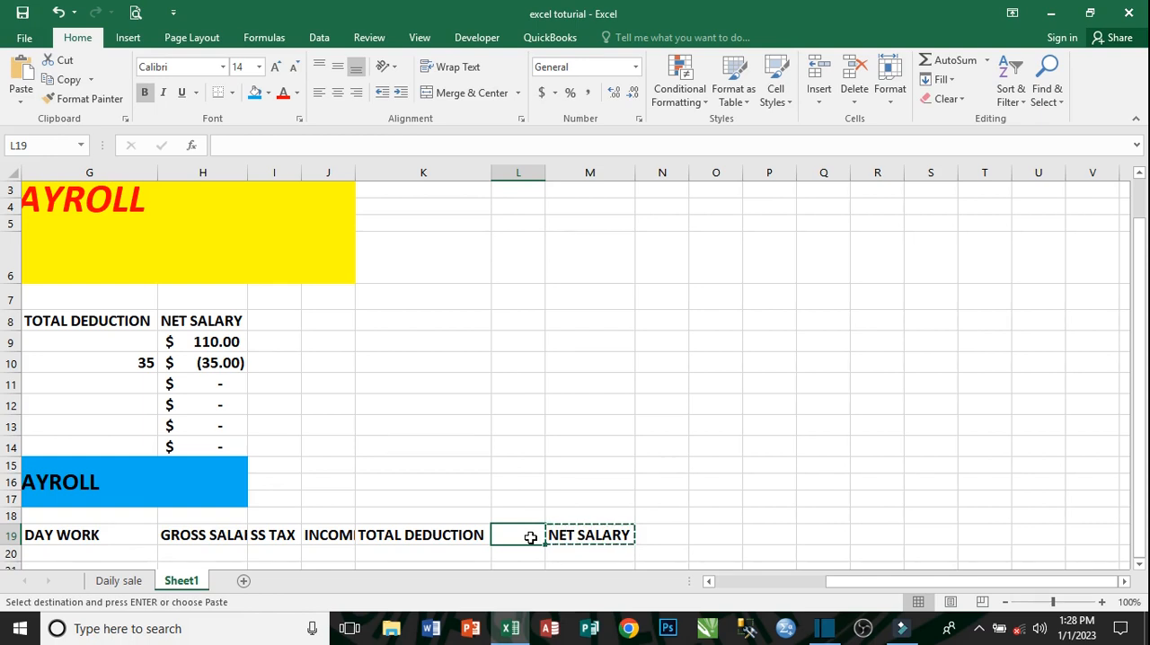
left_click(21, 79)
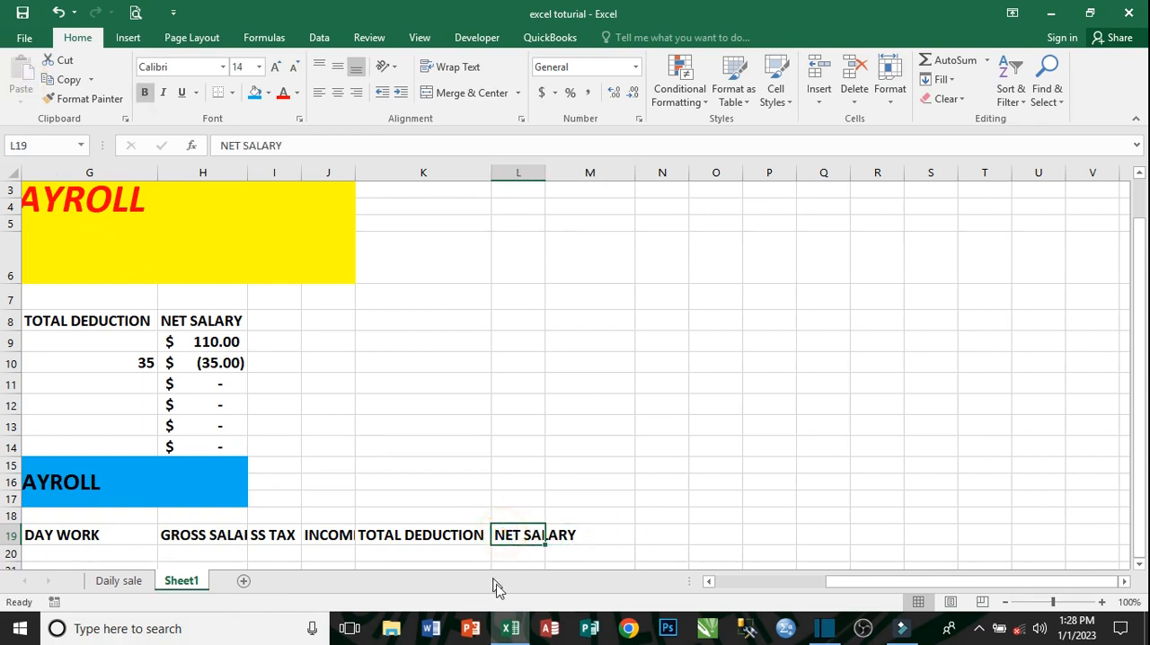
- Autofit column L to the width of the NET SALARY header
left_click_drag(890, 593, 783, 596)
left_click_drag(861, 583, 821, 584)
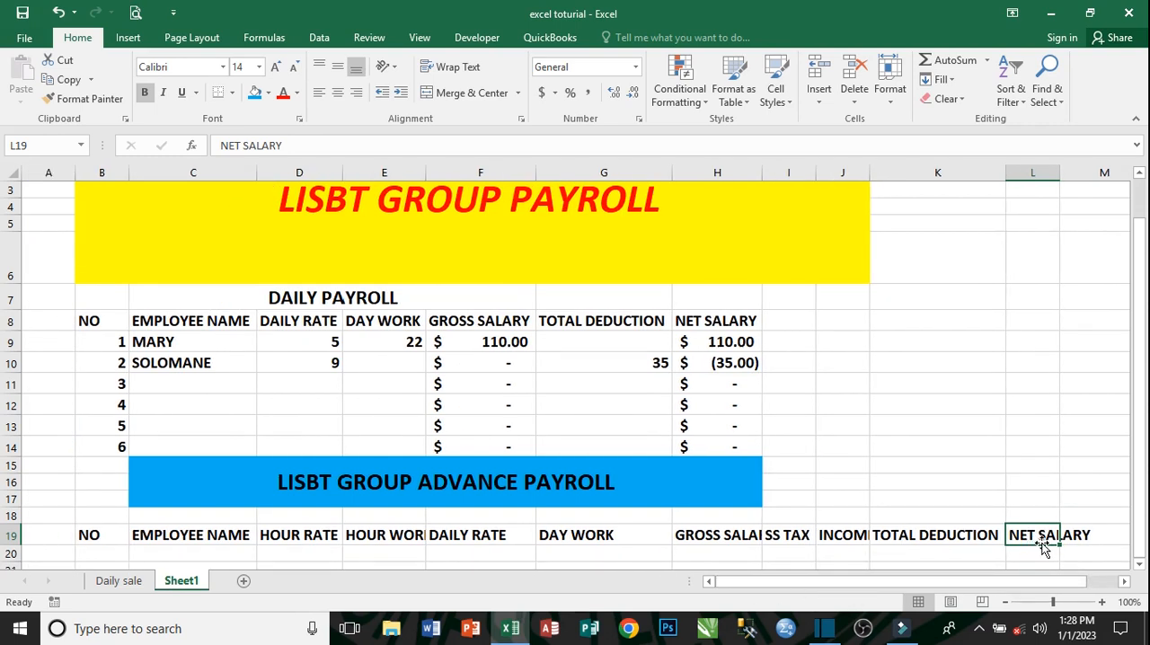
double_click(1059, 171)
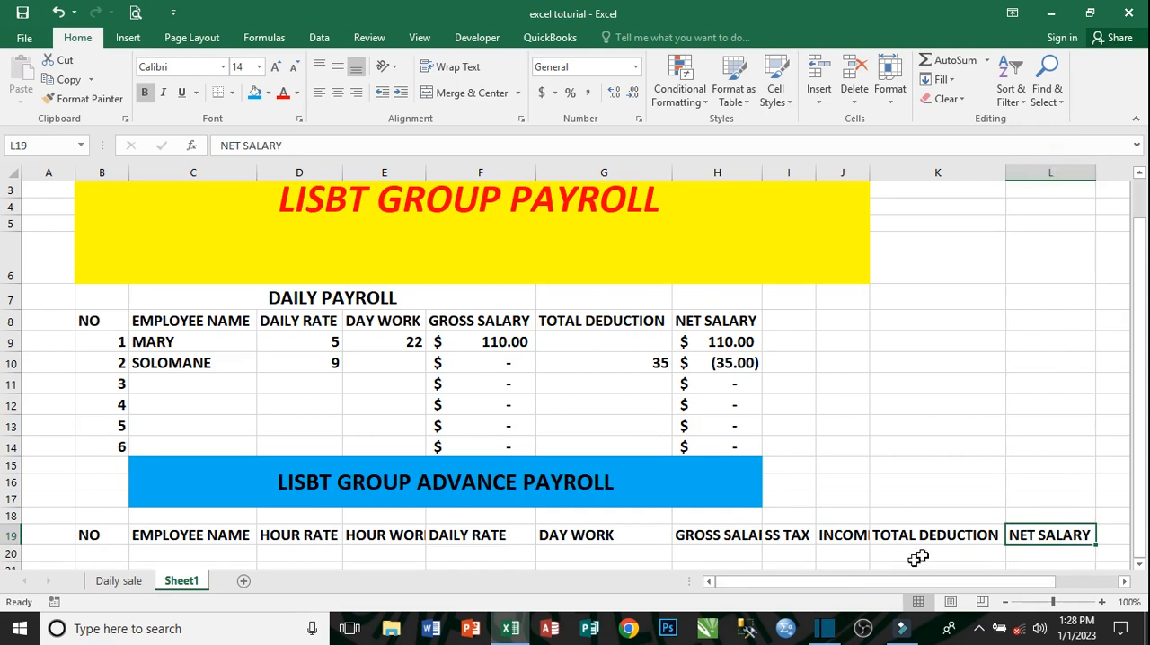
- Enter 1 in B20 under NO and copy it down to B26
left_click(101, 554)
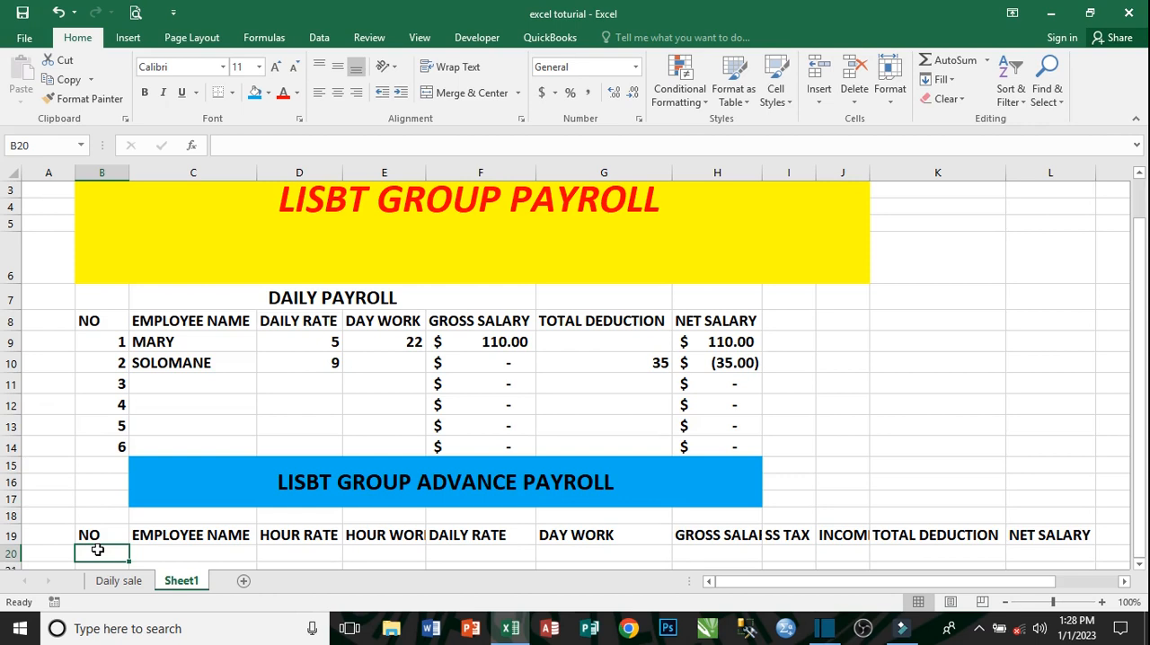
type("1")
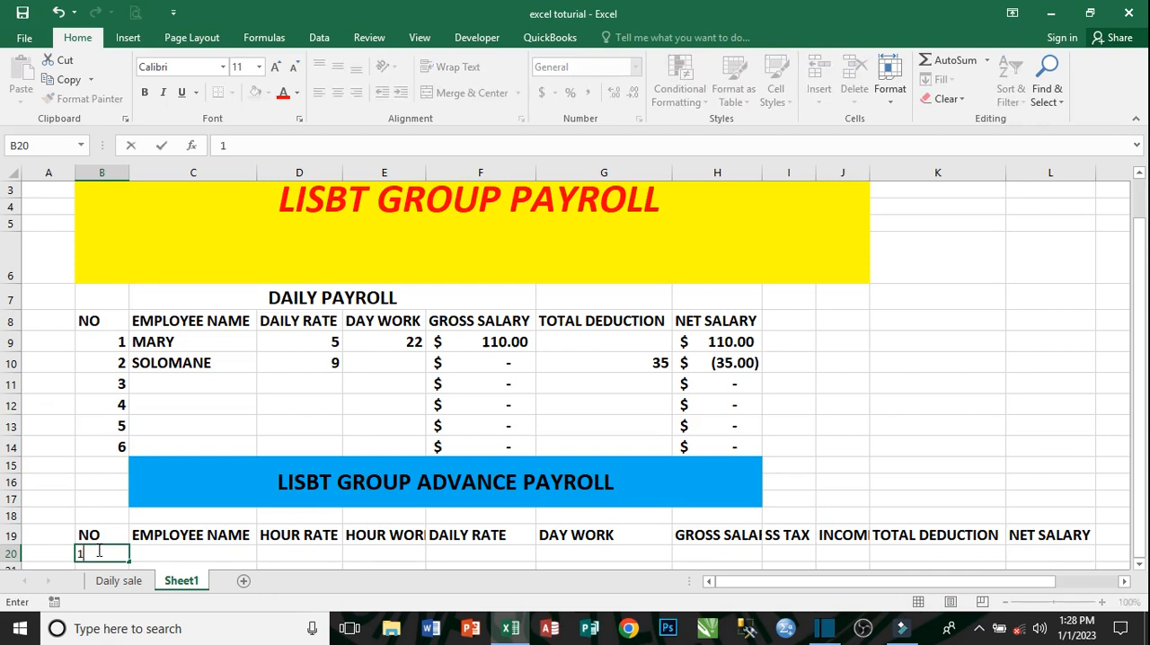
key("Return")
left_click(111, 538)
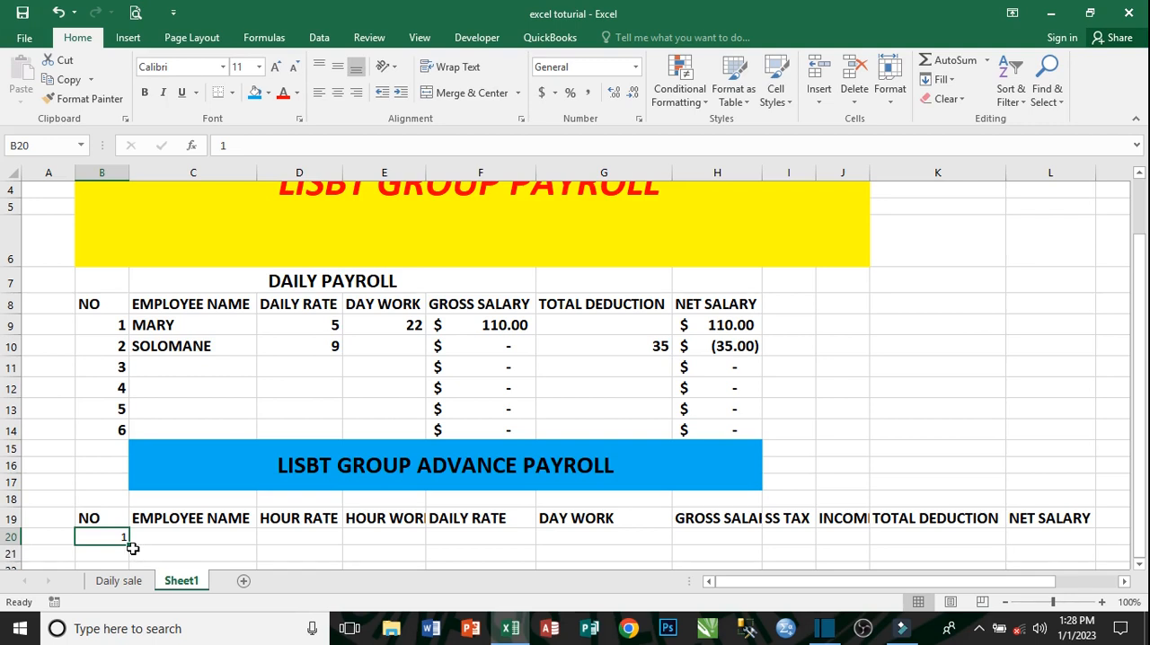
left_click_drag(127, 545, 131, 380)
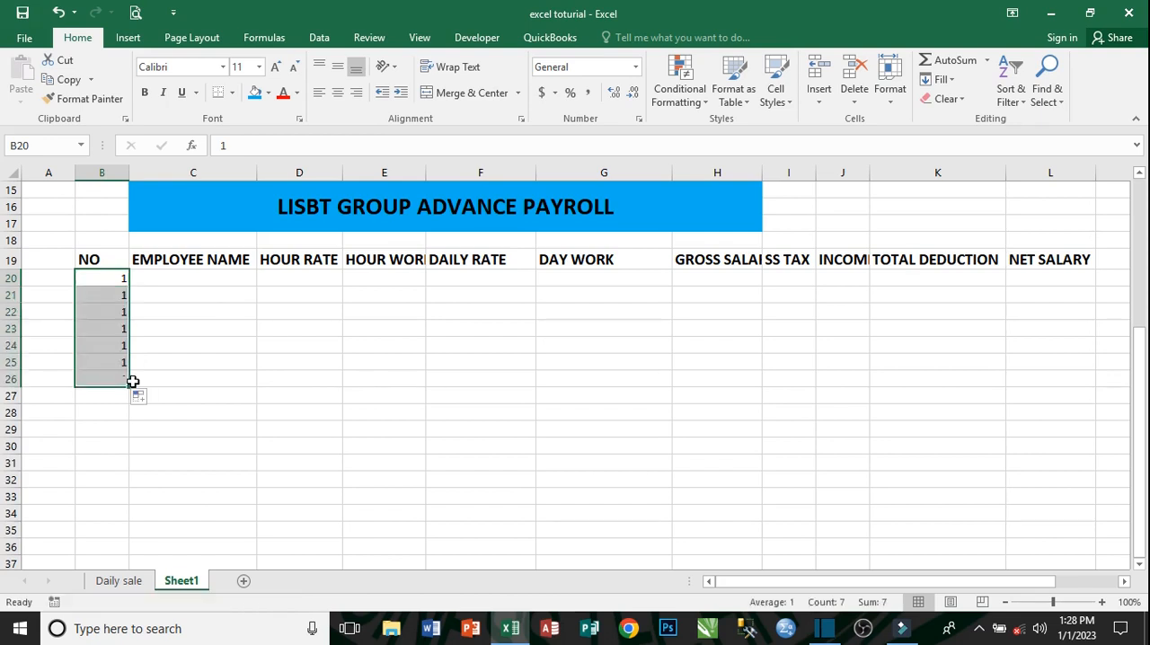
- Make the number cells B20:B26 bold and enlarge them to font size 16
left_click(144, 92)
left_click(274, 69)
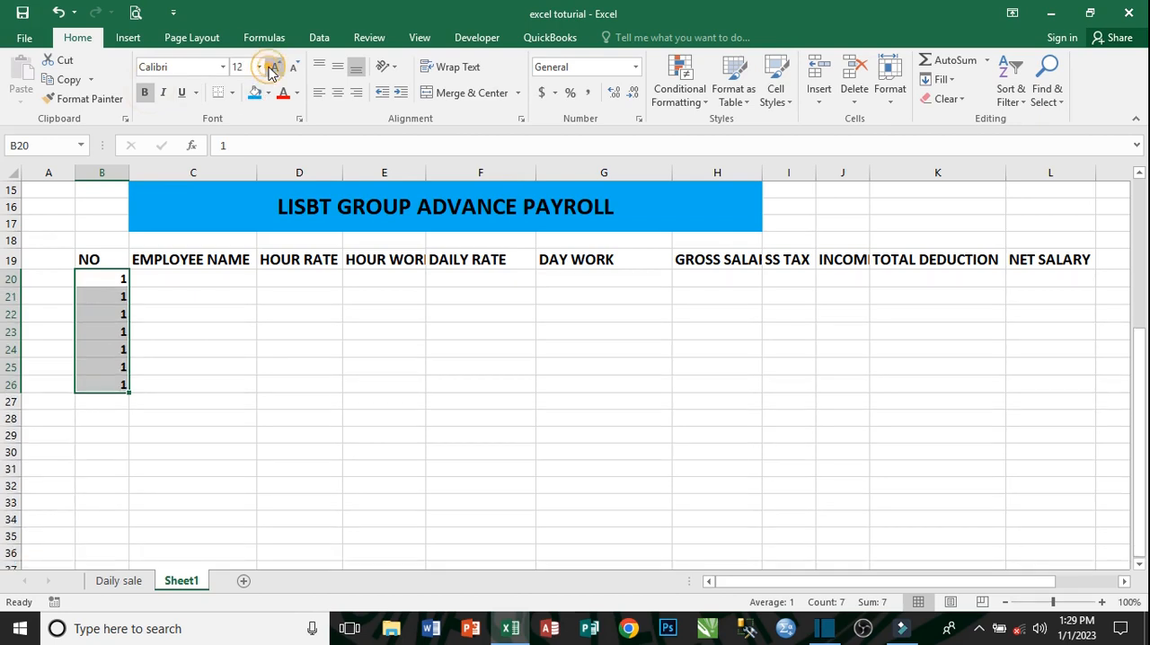
left_click(274, 69)
left_click(274, 69)
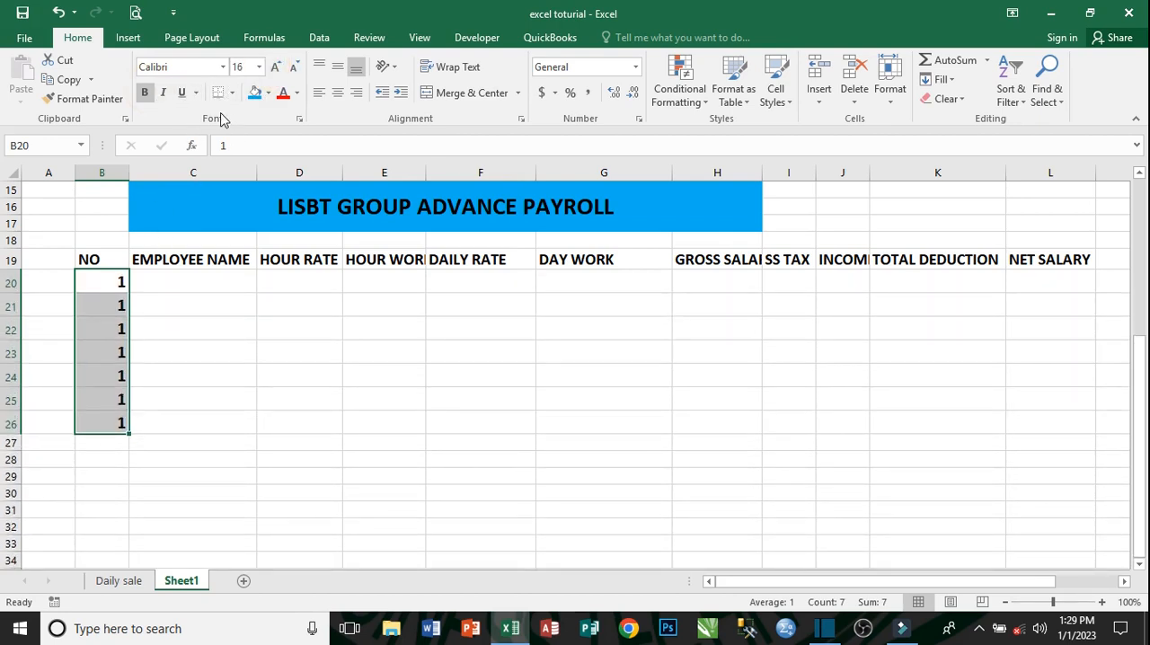
left_click(146, 415)
- Clear the copied numbers from B20:B26
left_click(122, 283)
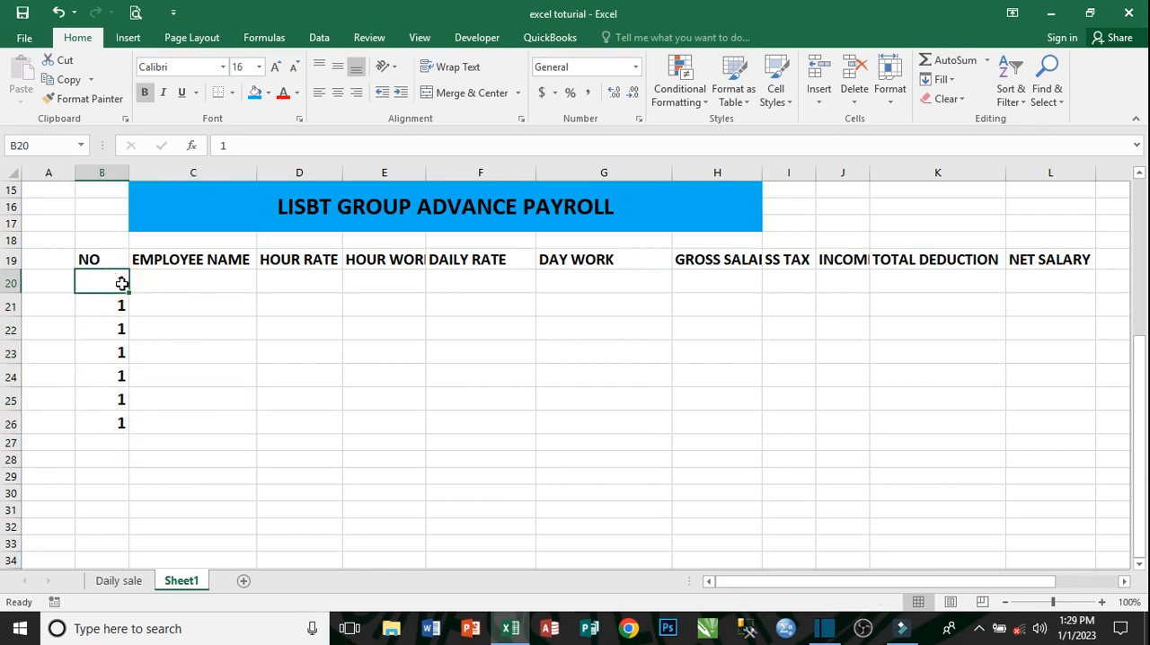
left_click_drag(122, 283, 121, 424)
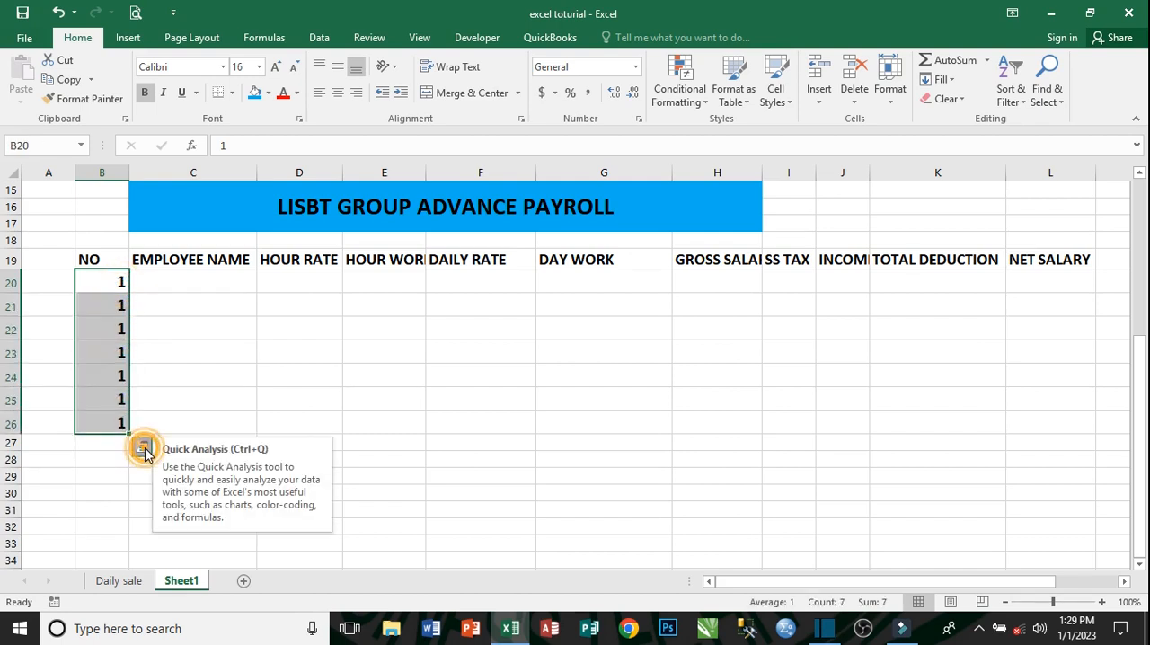
left_click(144, 447)
left_click(174, 399)
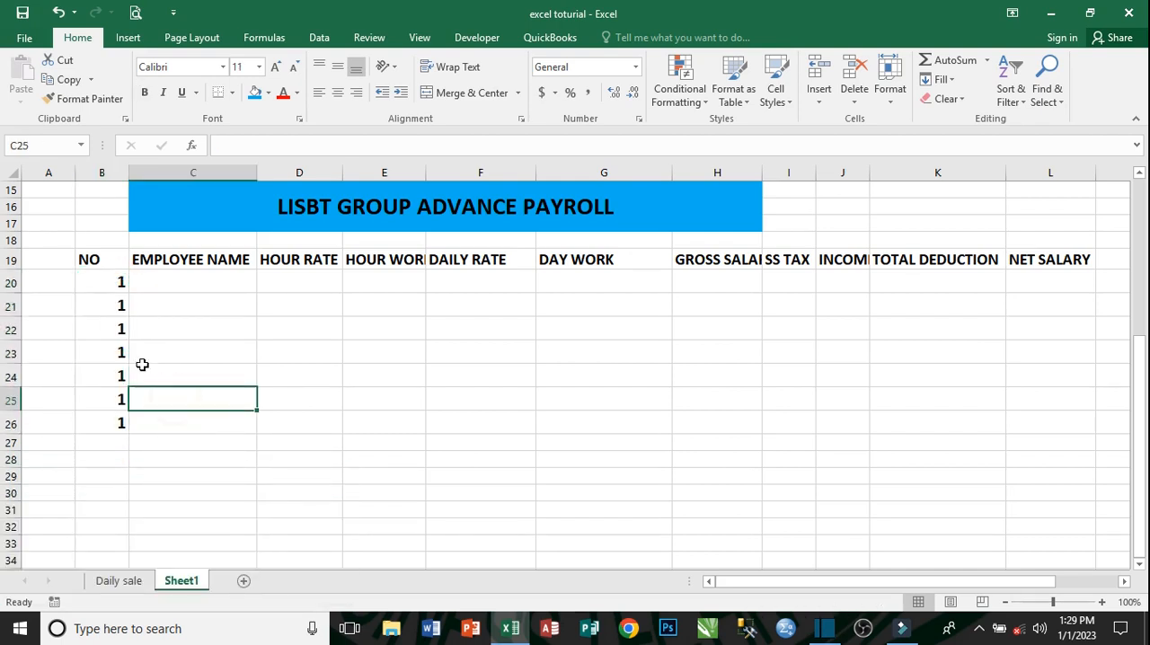
left_click(116, 282)
left_click_drag(116, 282, 124, 436)
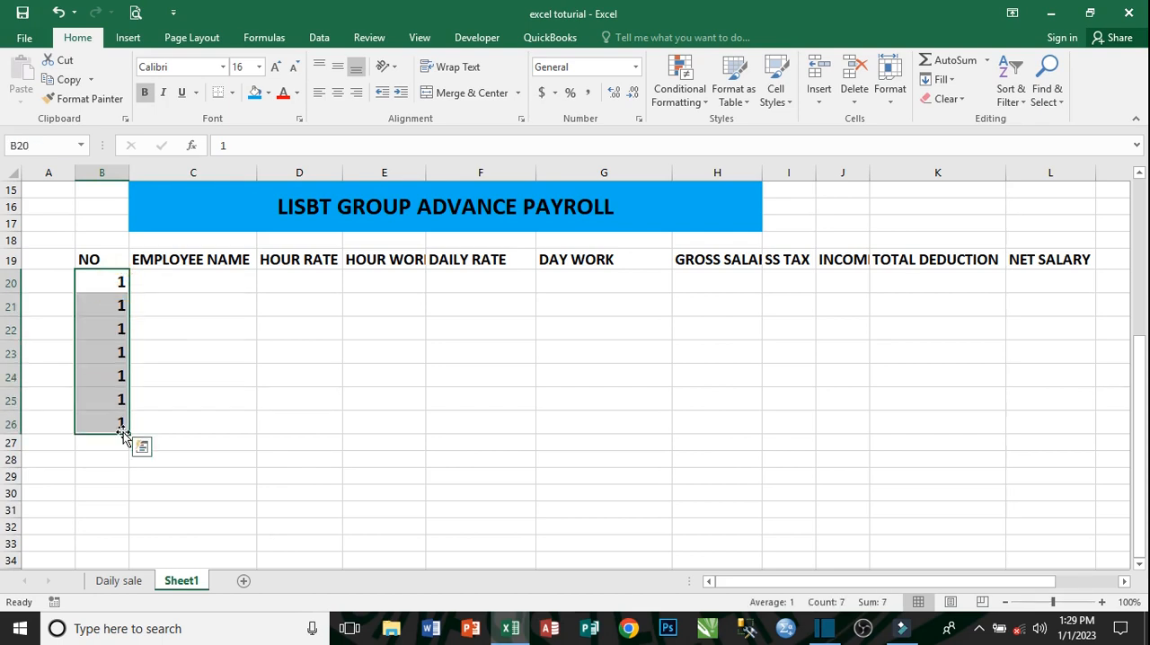
key("Delete")
- Enter 1 in B20 and fill down to B26 as a series, numbering the rows 1 to 7
left_click(106, 282)
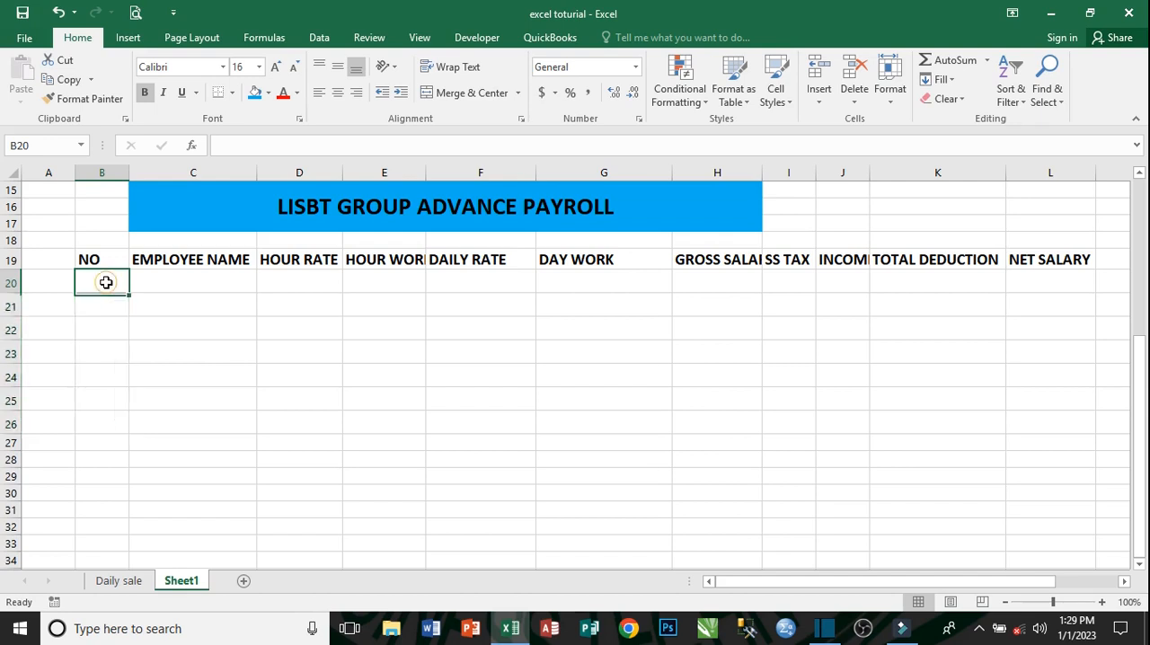
type("1")
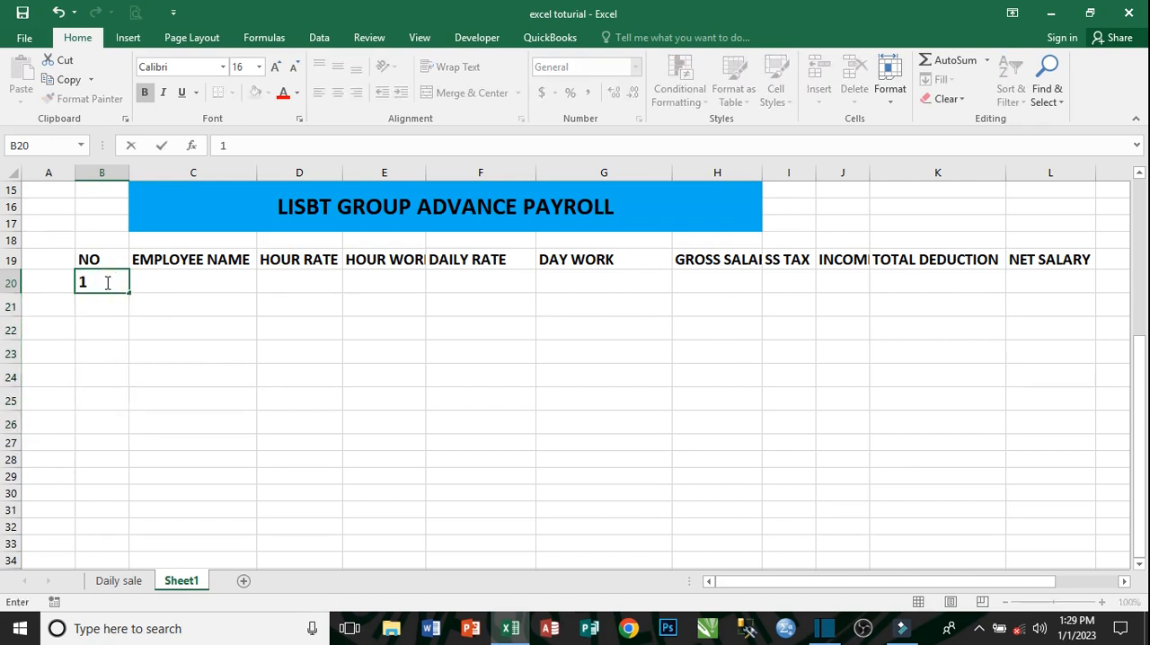
key("Return")
left_click(106, 282)
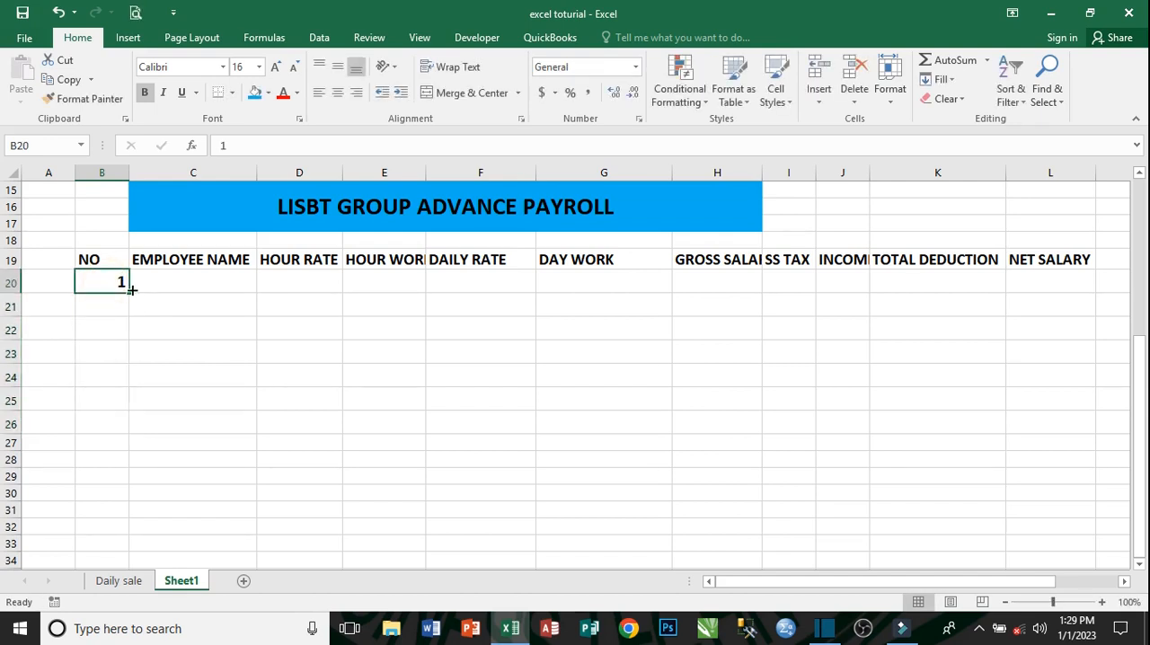
left_click_drag(131, 290, 128, 431)
left_click(153, 448)
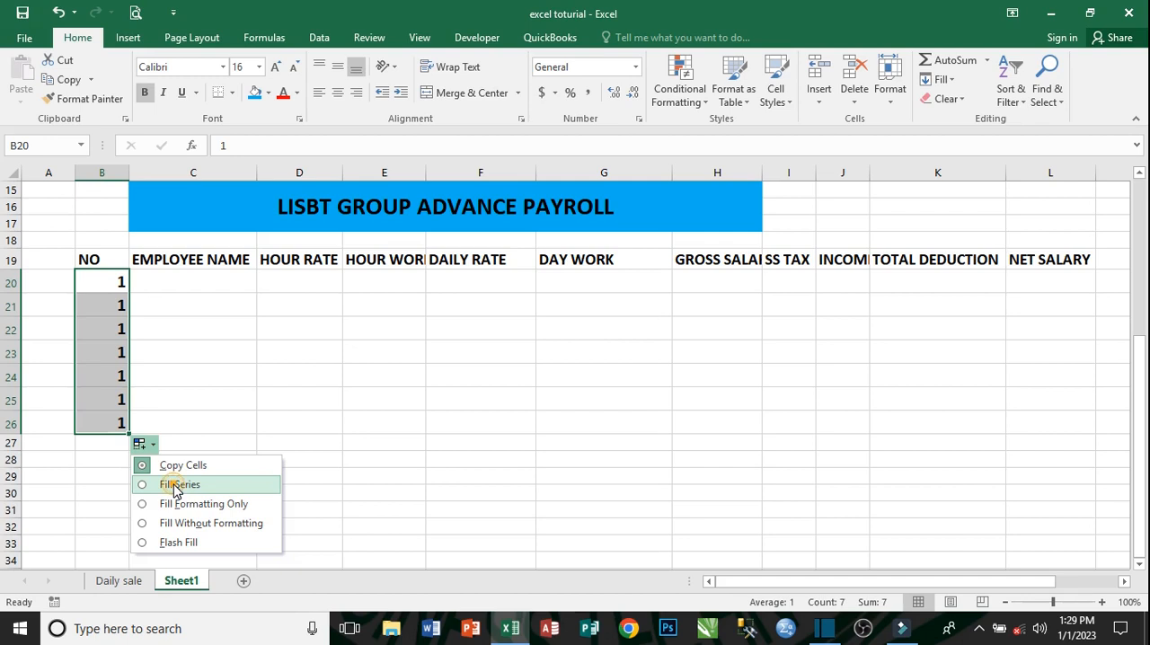
left_click(171, 484)
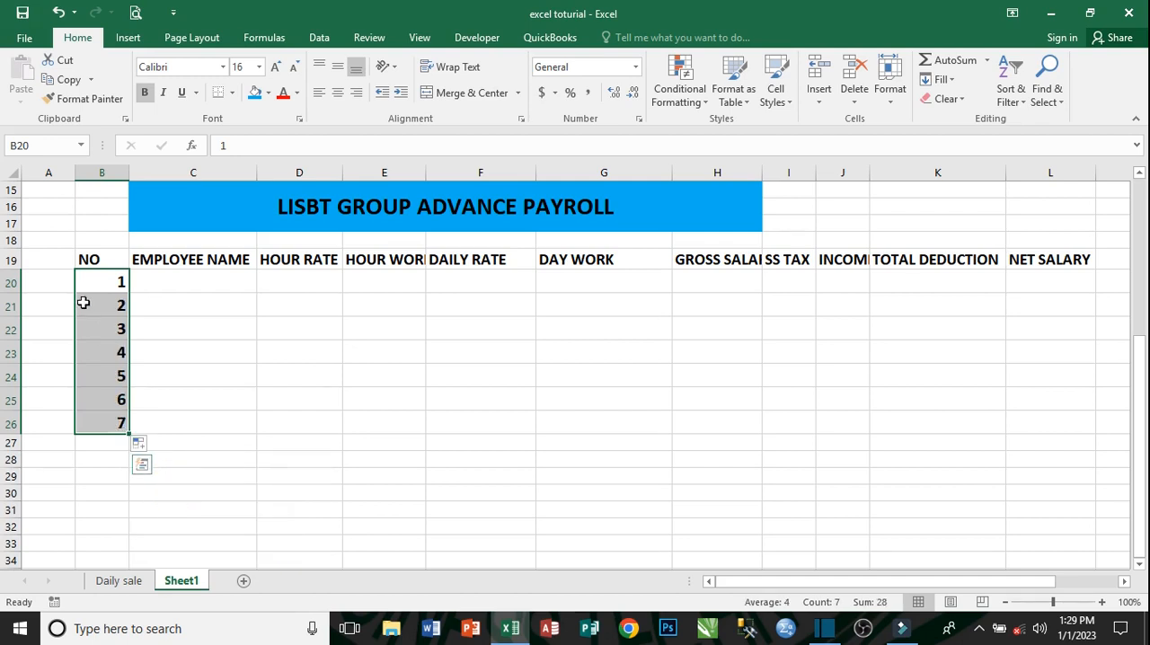
- Enter the first employee's name in C20 of the advance payroll table
left_click(184, 279)
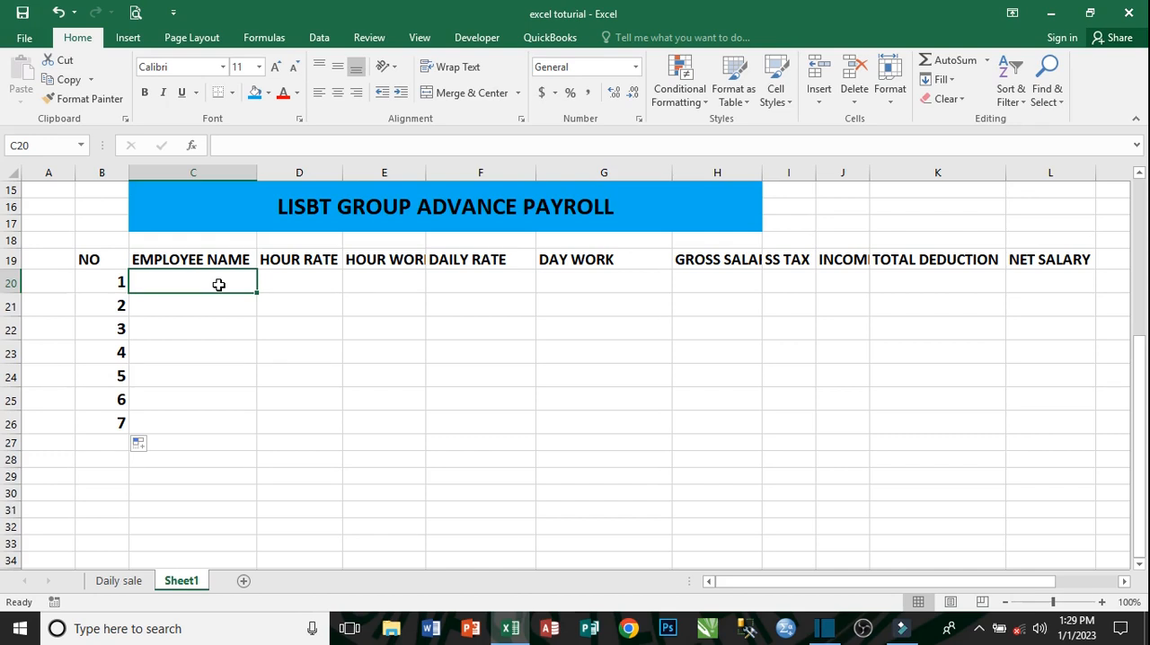
type("JOHN")
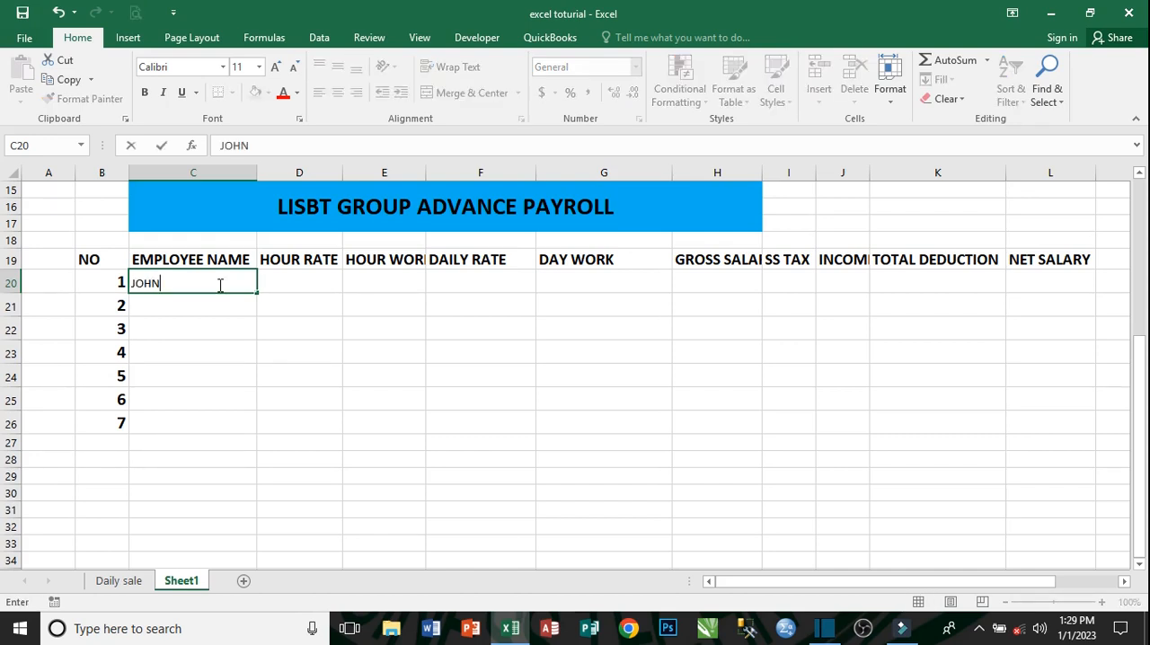
key("Tab")
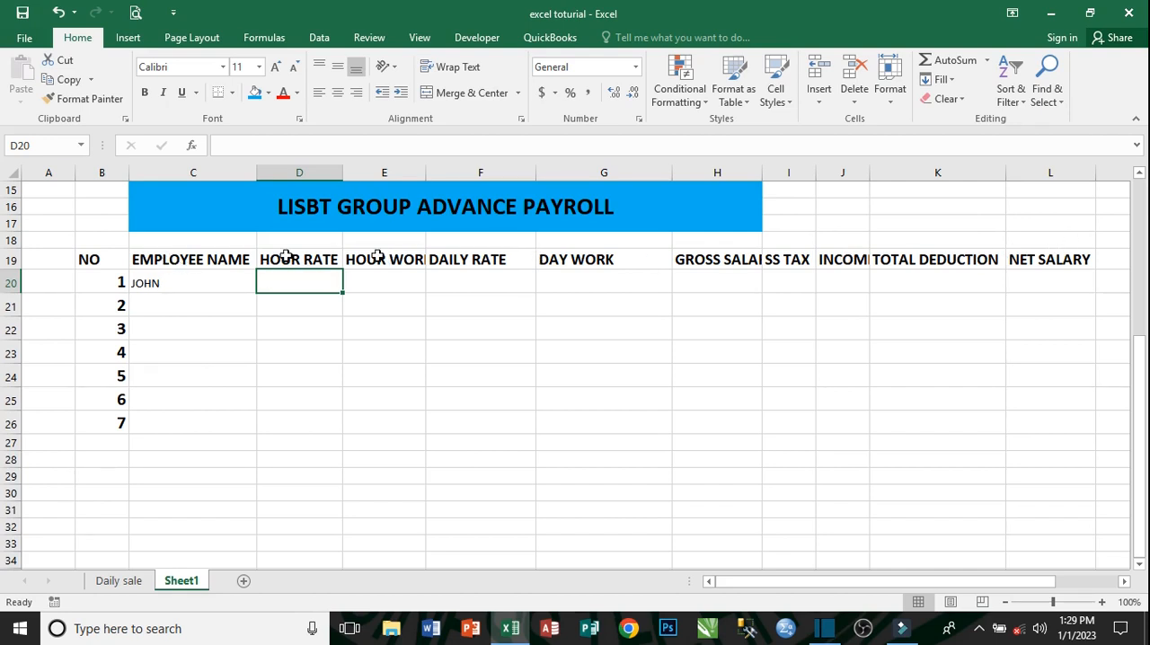
left_click(1105, 260)
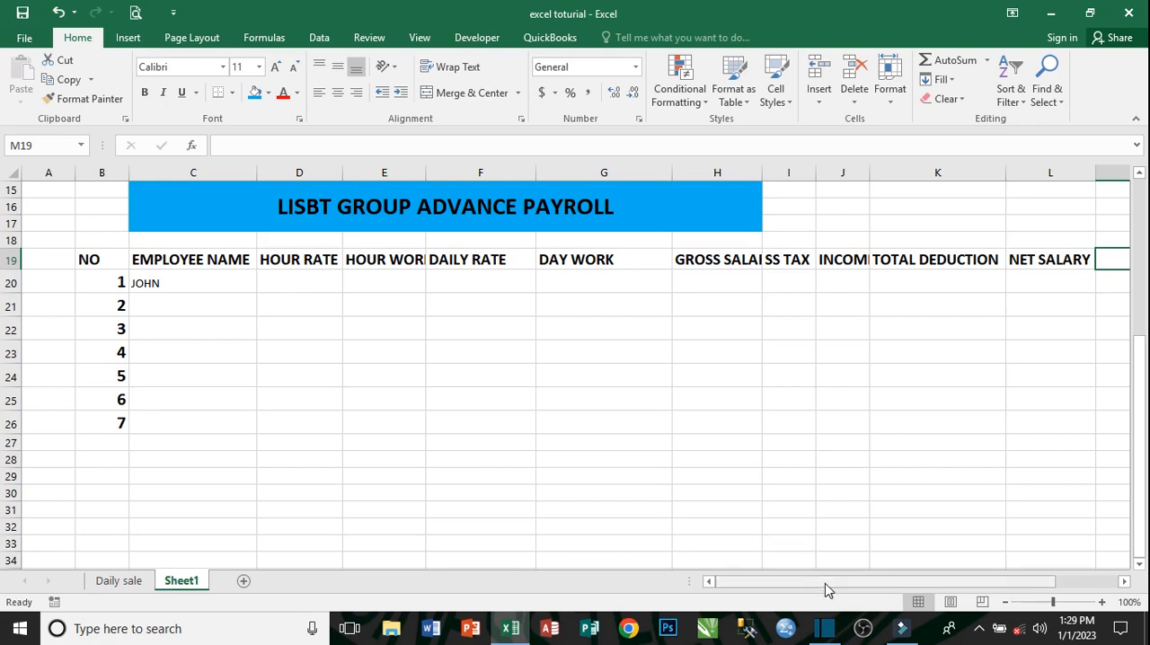
left_click_drag(823, 584, 831, 584)
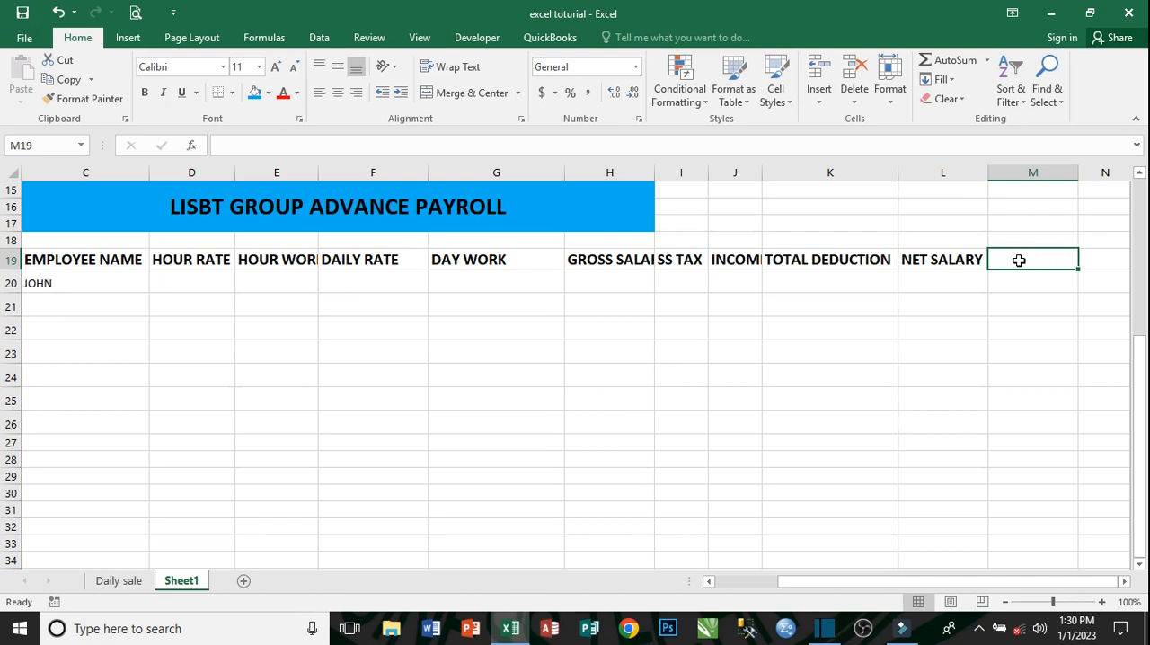
left_click(1103, 256)
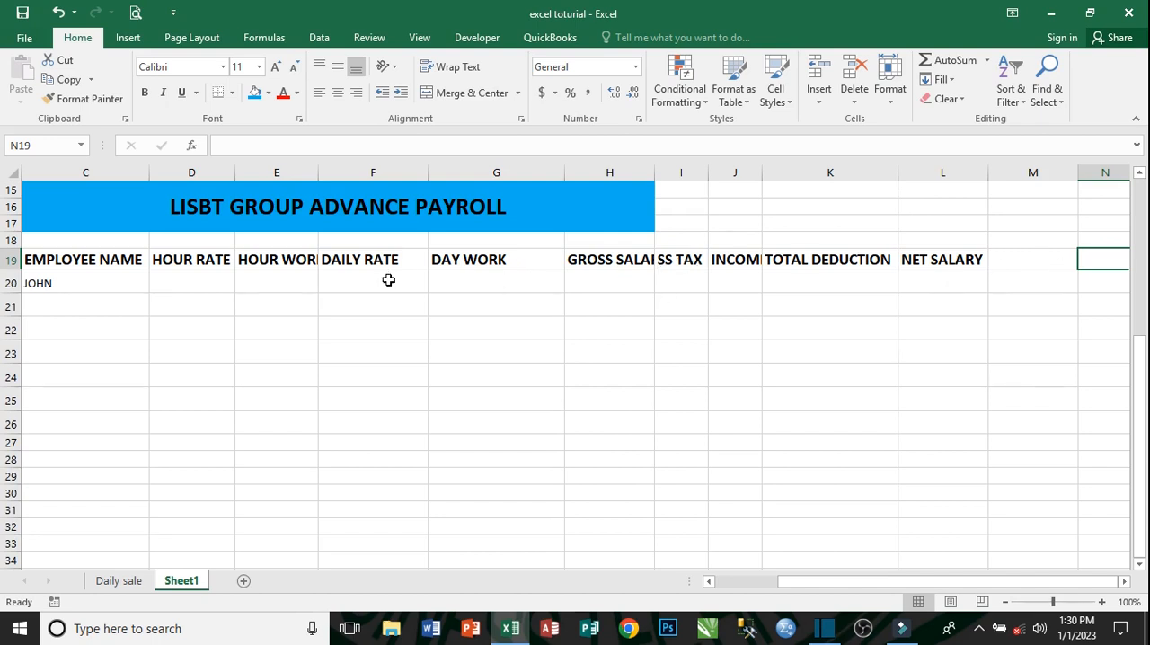
- Make cells C20:L23 of the advance payroll table bold and italic, and enlarge their font to size 16
left_click_drag(865, 582, 736, 586)
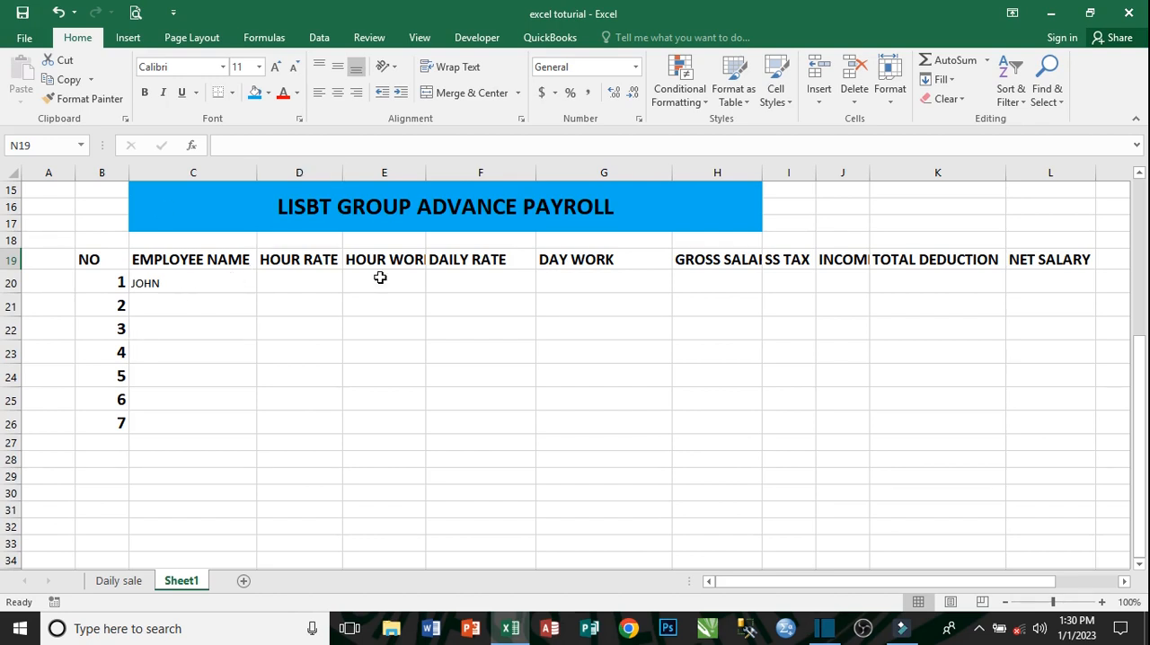
left_click_drag(189, 288, 818, 346)
left_click(145, 94)
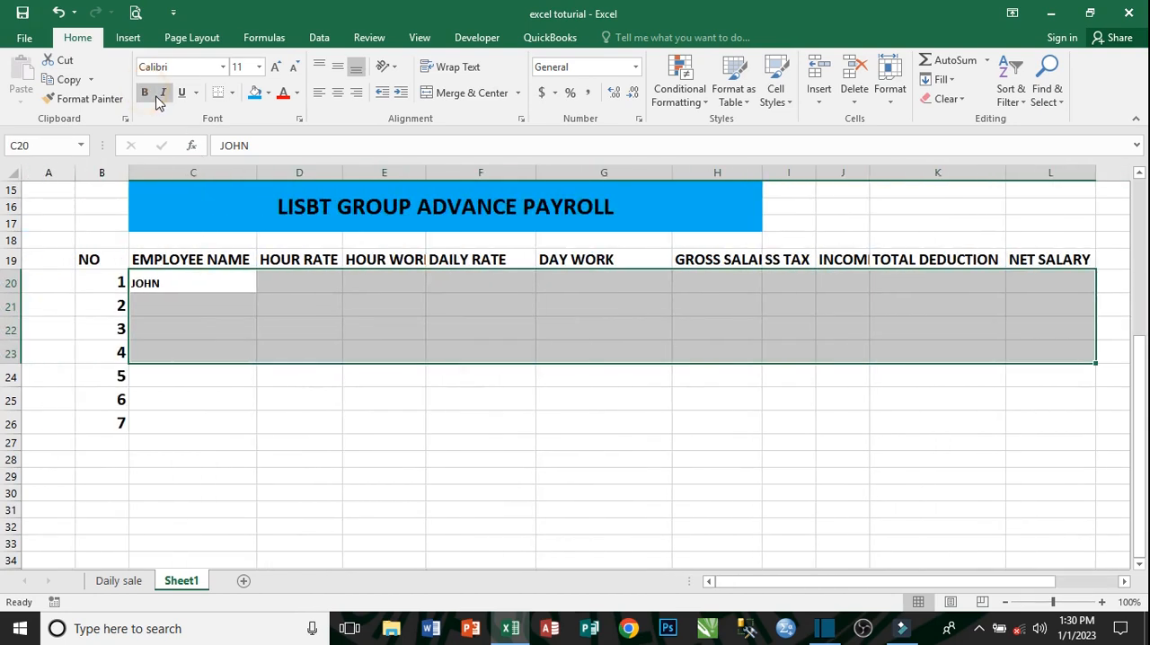
left_click(162, 97)
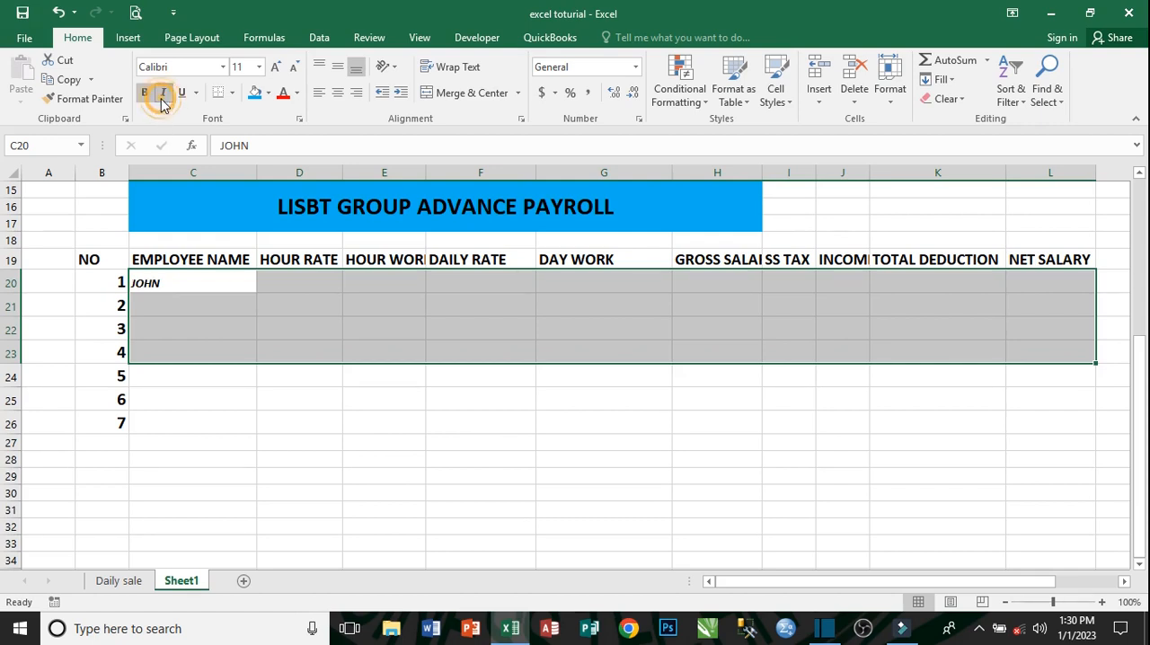
left_click(275, 67)
left_click(275, 67)
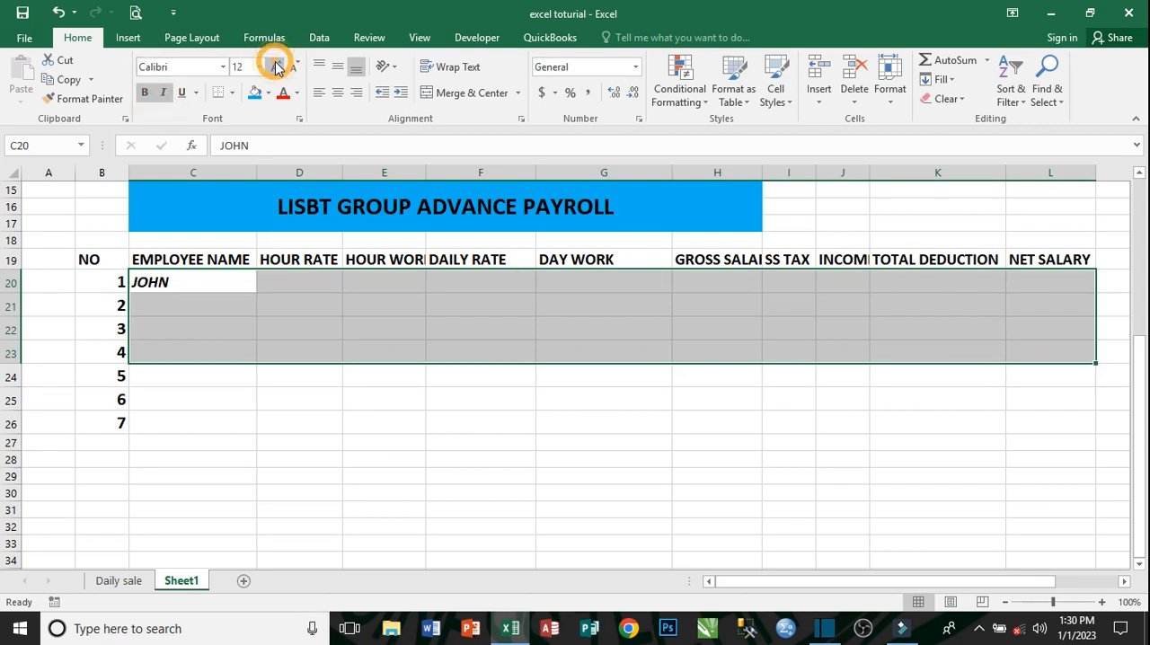
left_click(275, 68)
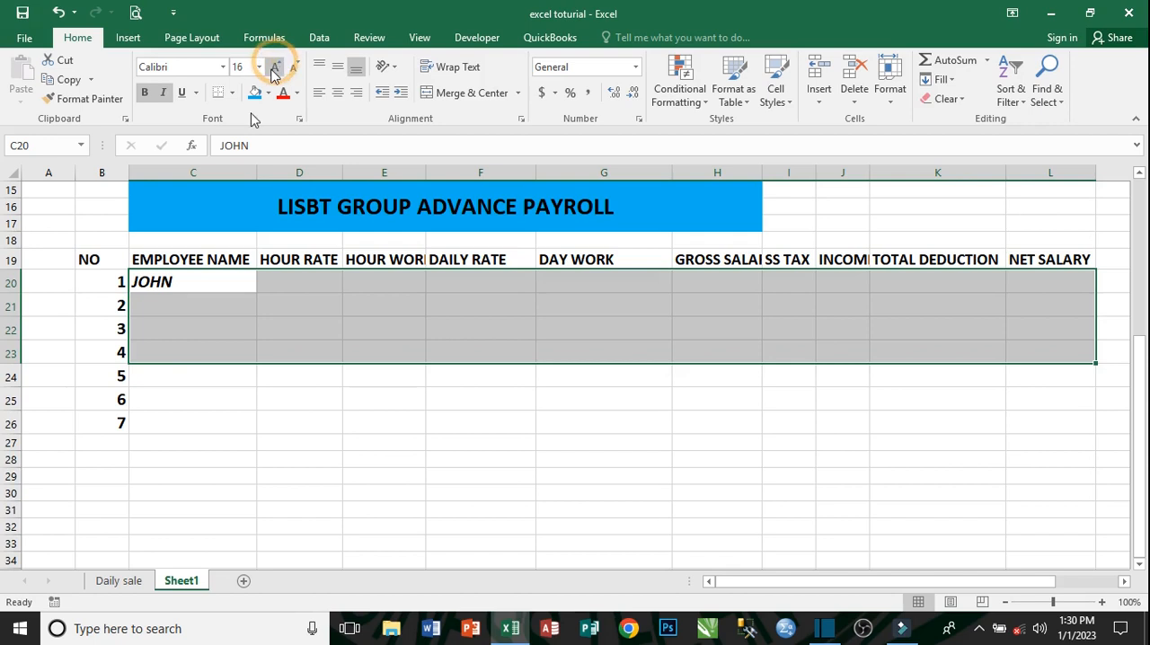
left_click(273, 275)
left_click(177, 284)
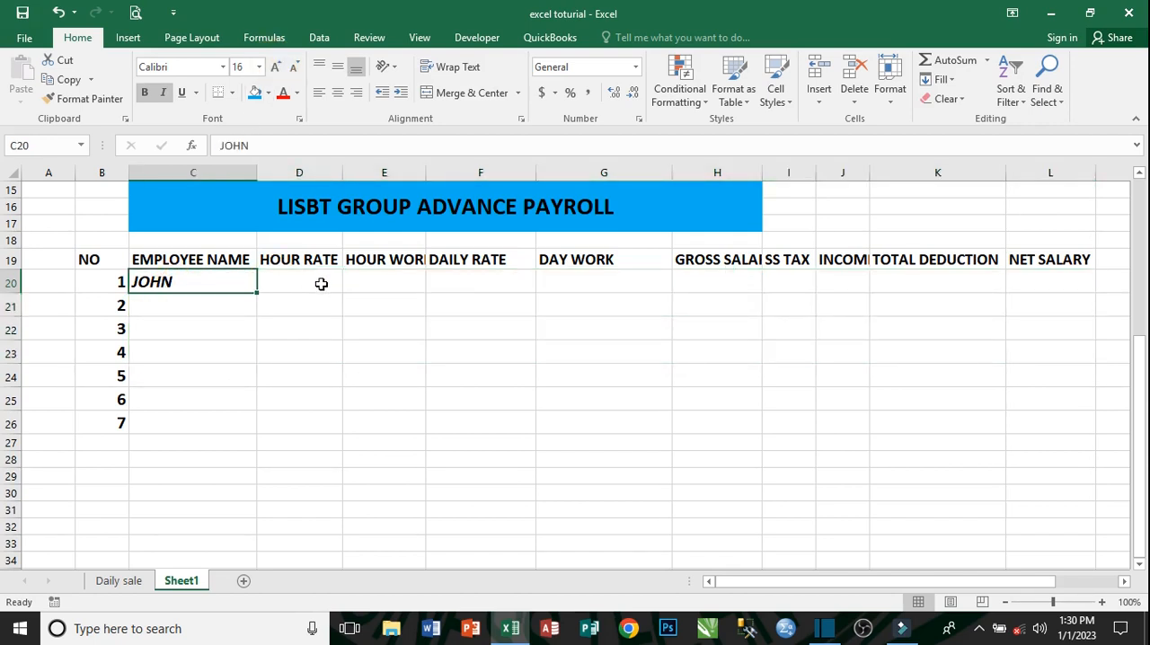
- Enter an hour rate of 17 in D20 for the first employee
left_click(321, 284)
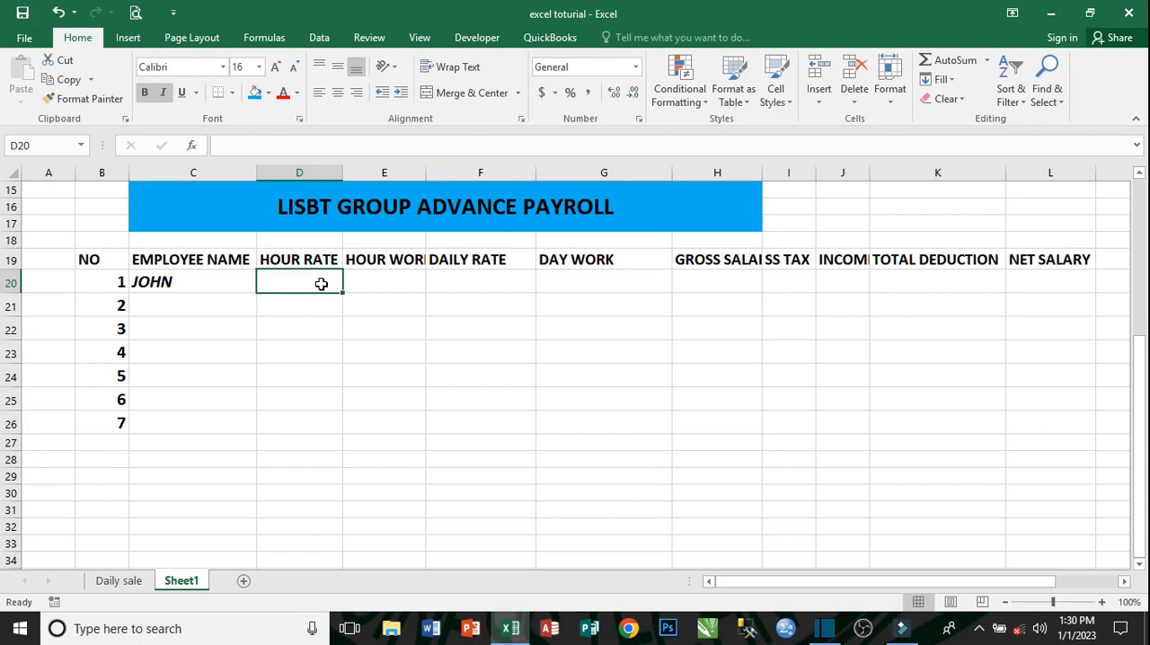
type("17")
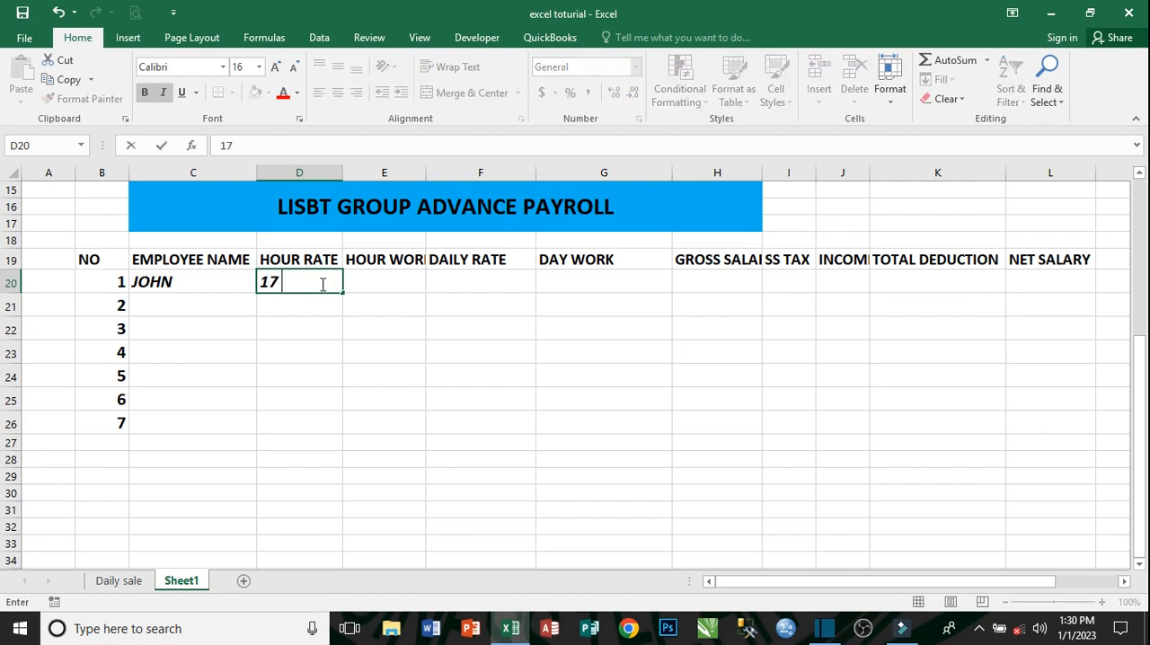
key("Tab")
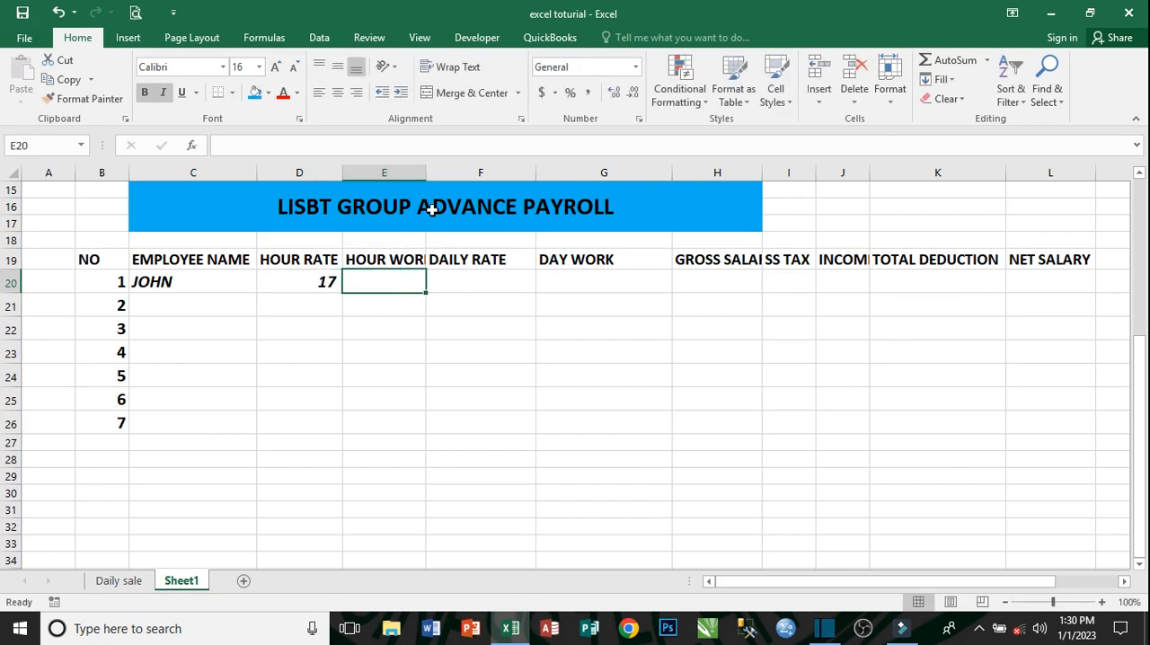
- Fit column E to its header text and enter 9 as the hours worked in E20
double_click(425, 171)
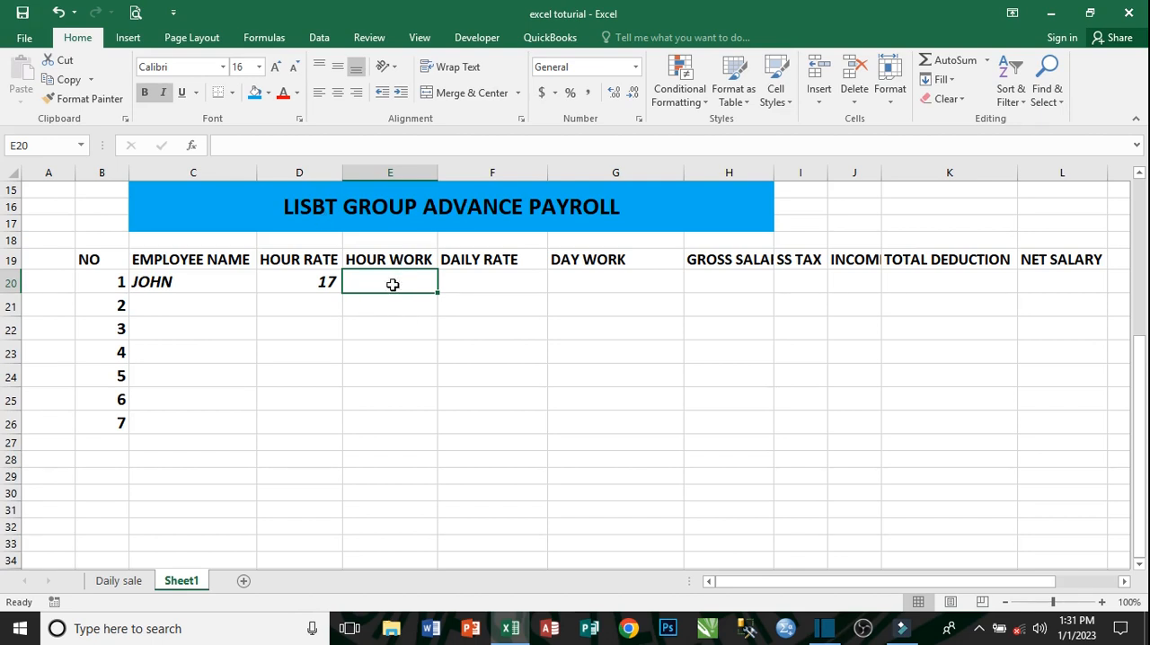
type("9")
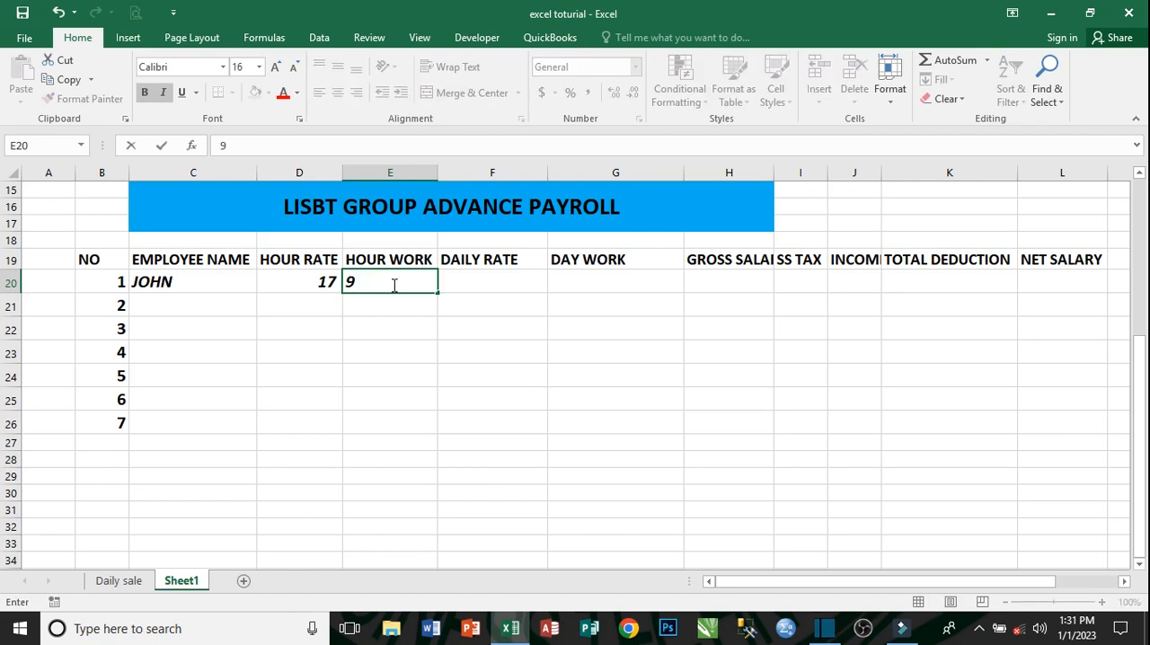
key("Tab")
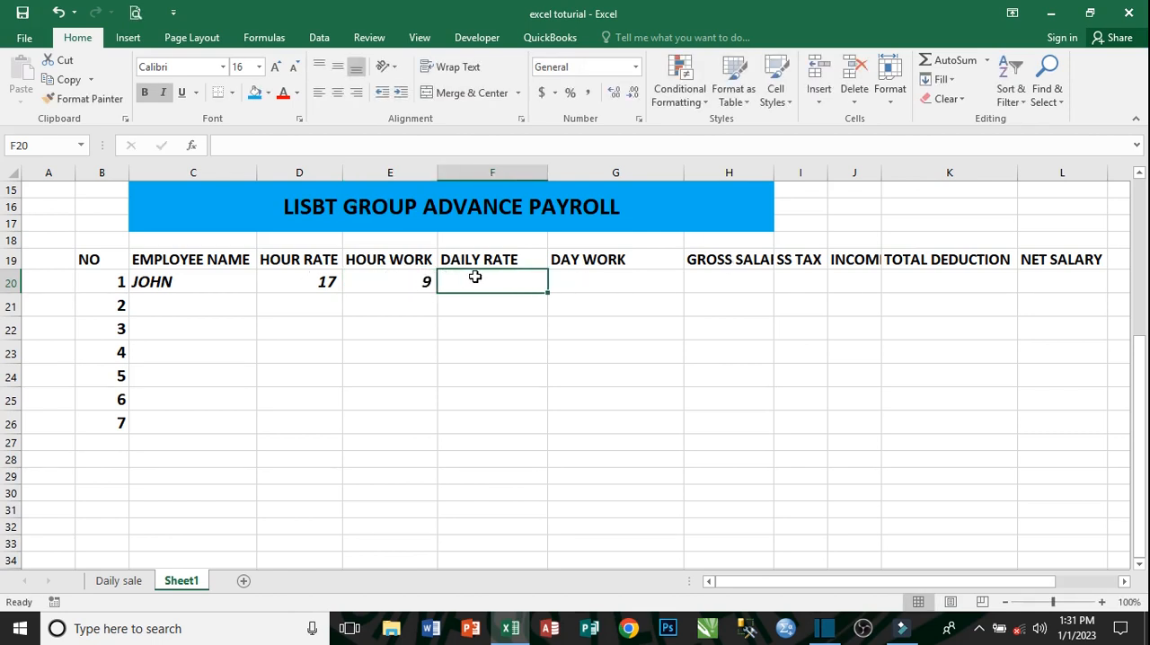
- Apply the dollar accounting format to the hour rate in D20
left_click(318, 279)
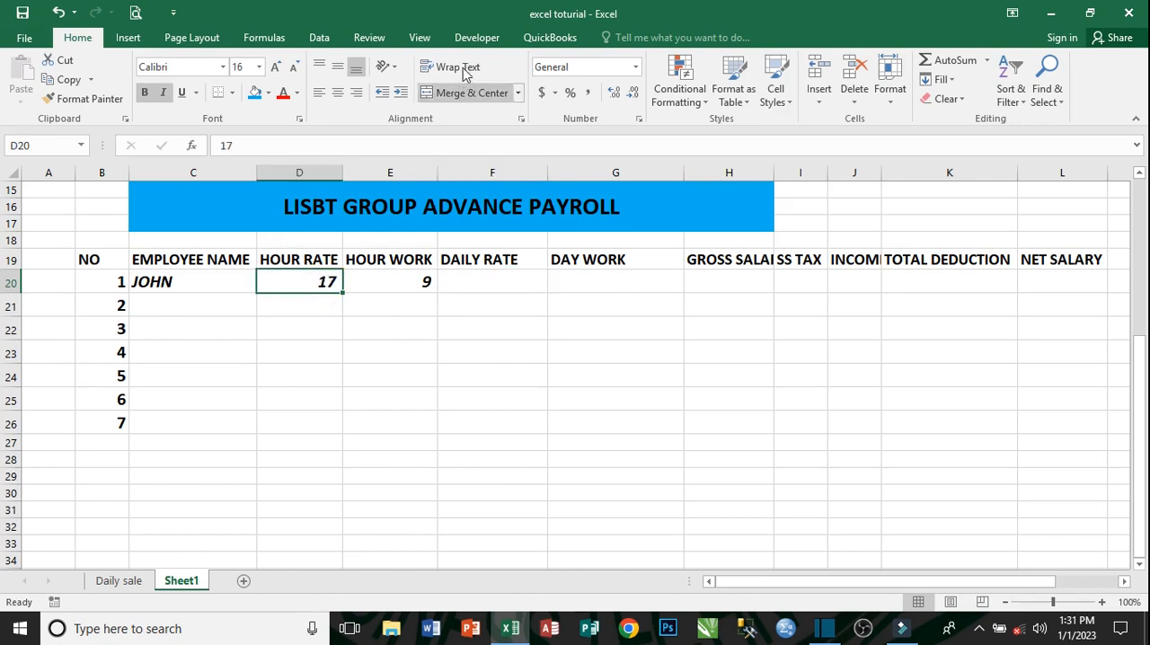
left_click(542, 93)
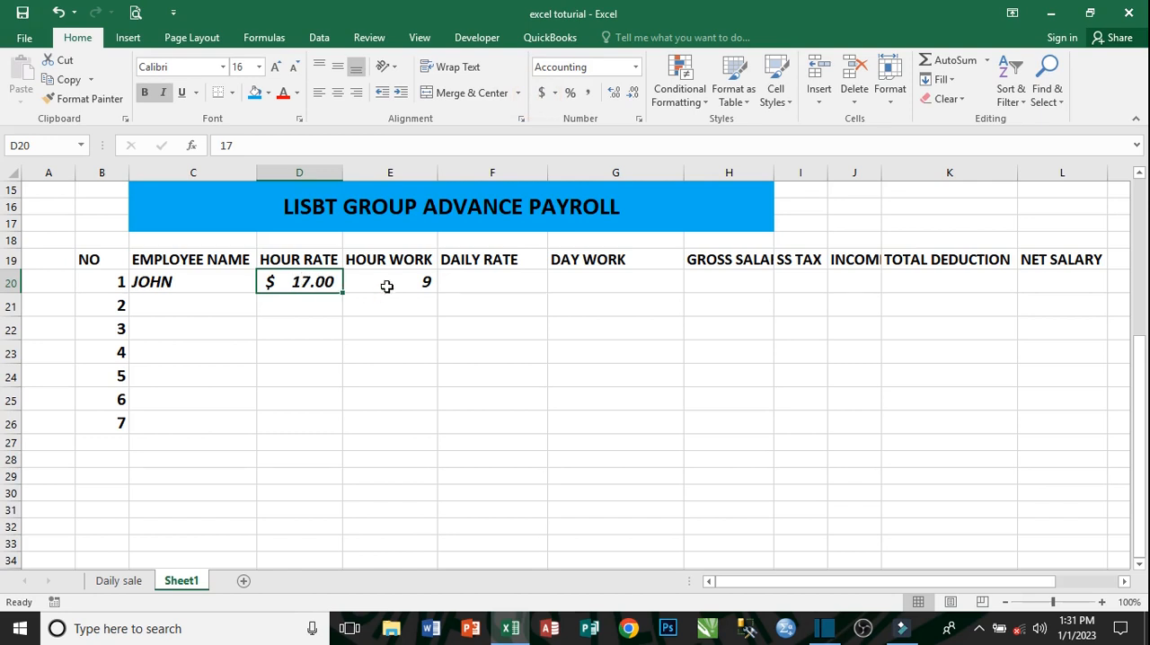
left_click(387, 285)
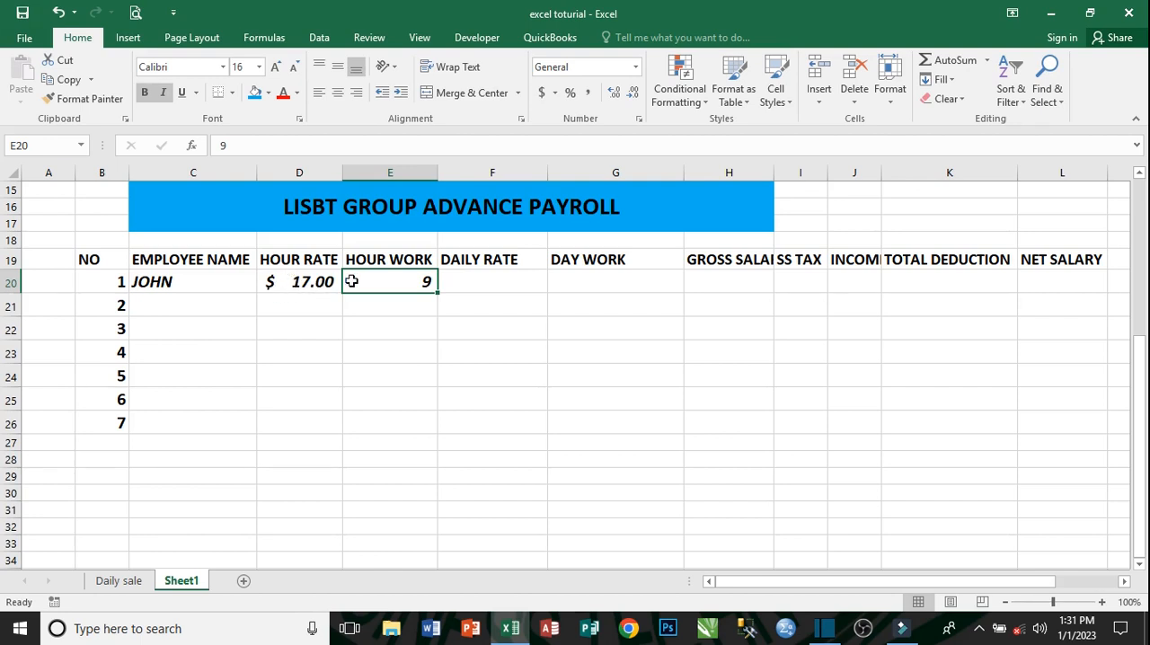
- Calculate the first employee's daily rate in F20 with the formula =D20*E20
left_click(521, 281)
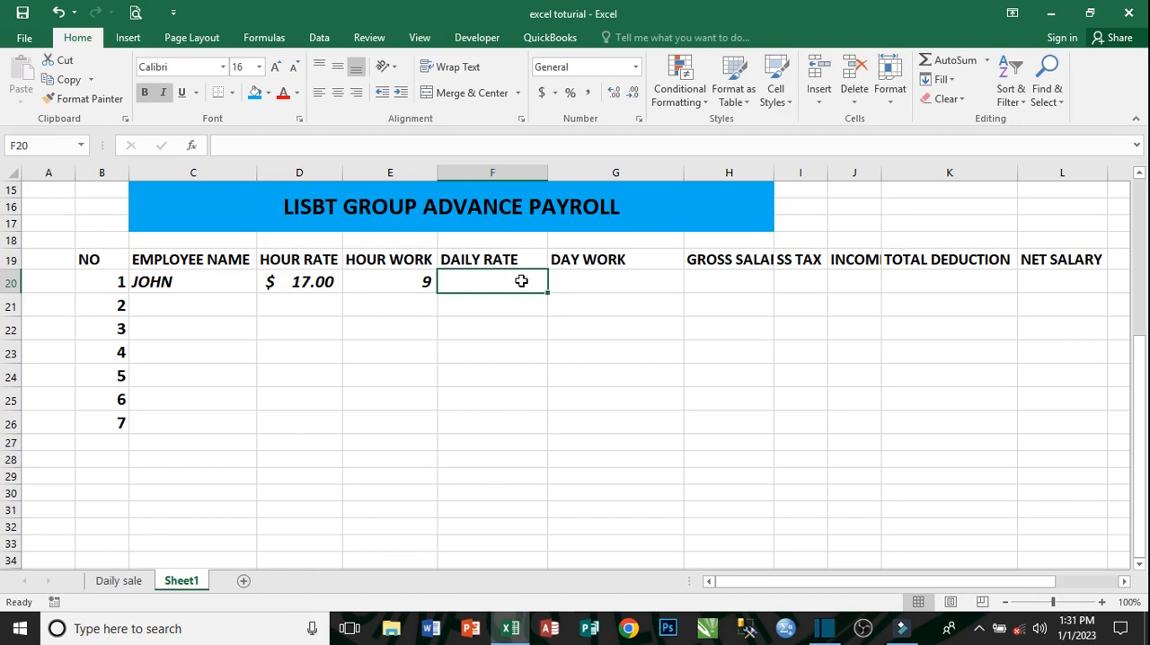
type("=")
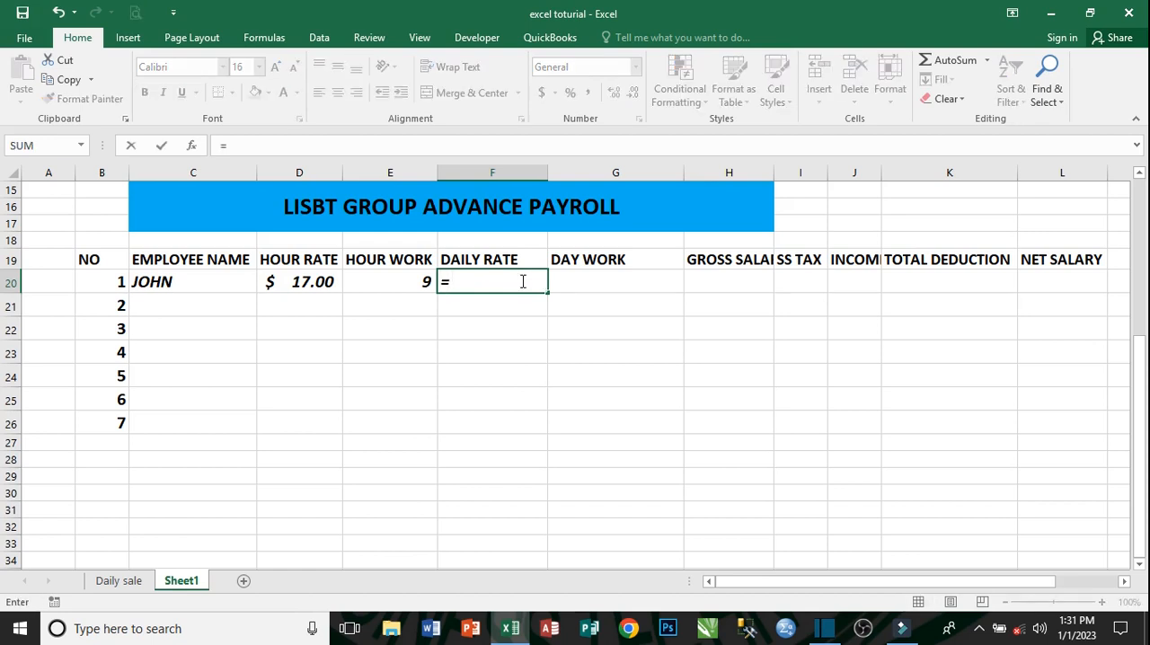
left_click(311, 282)
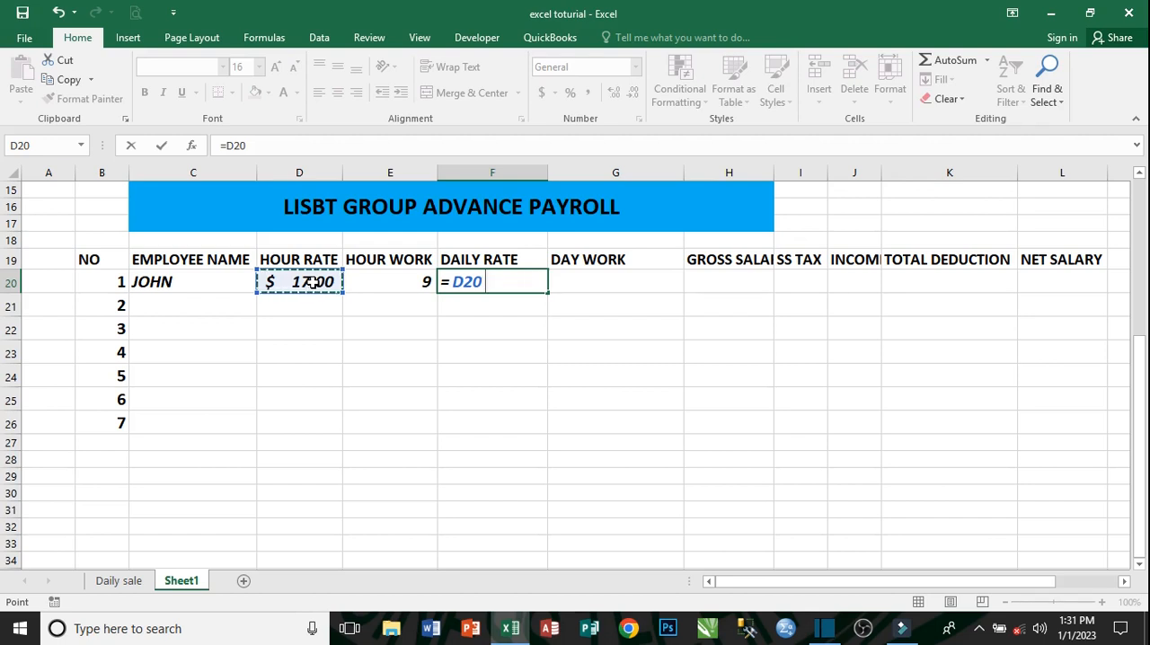
type("*")
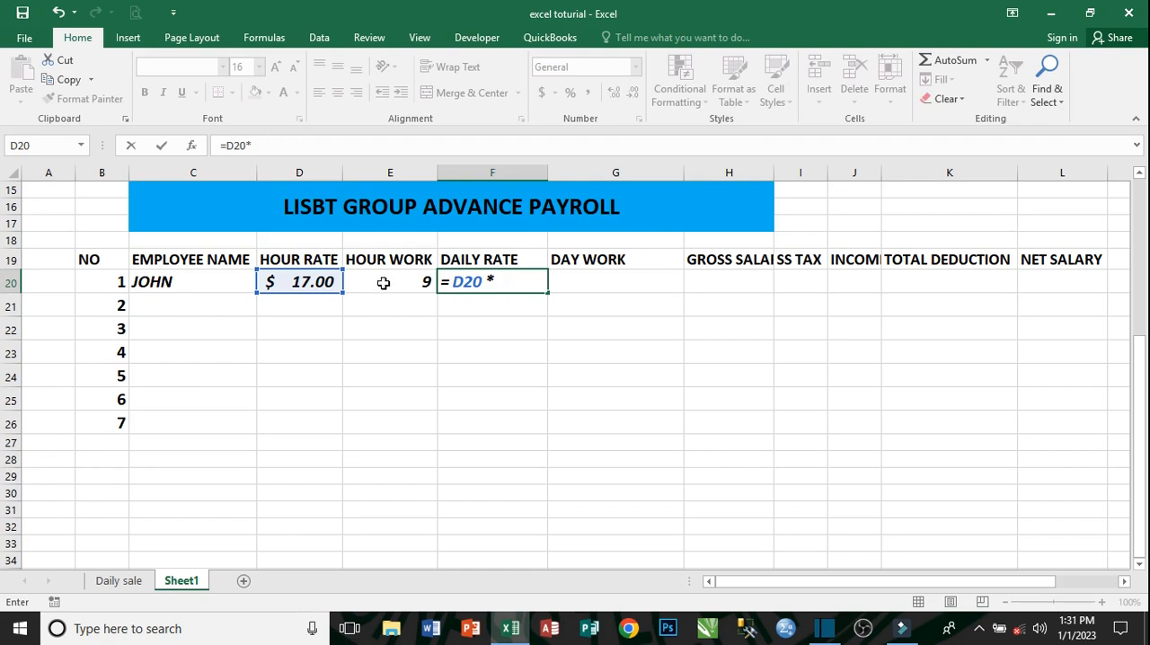
left_click(382, 283)
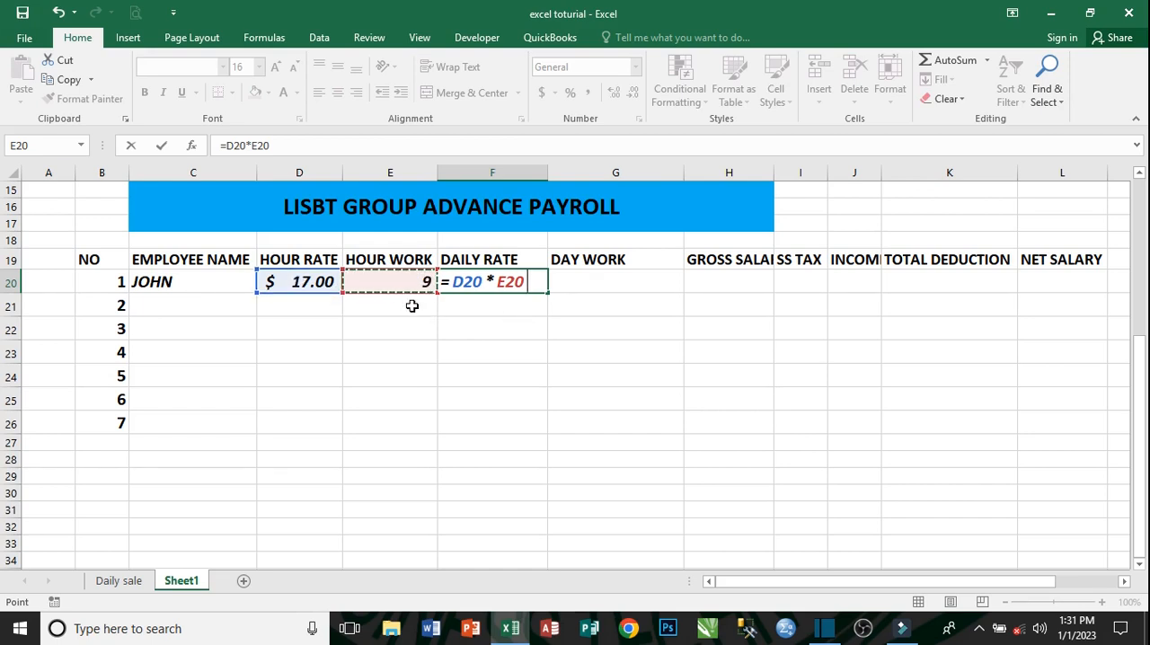
key("Return")
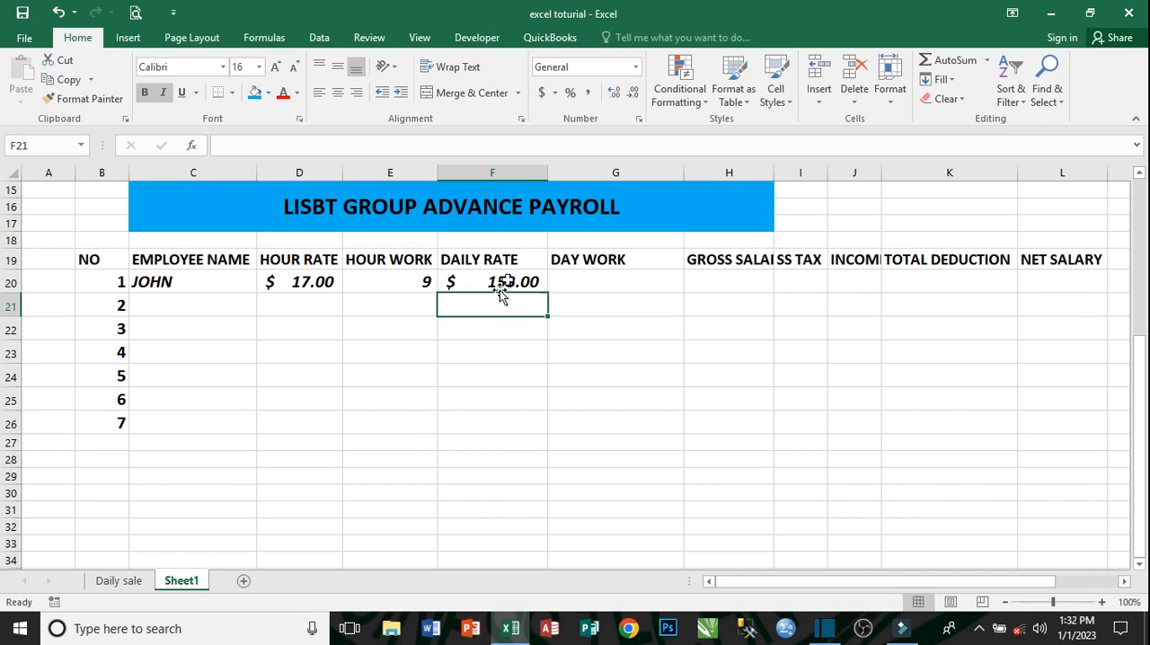
- Enter 20 as the first employee's days worked in G20
left_click(587, 282)
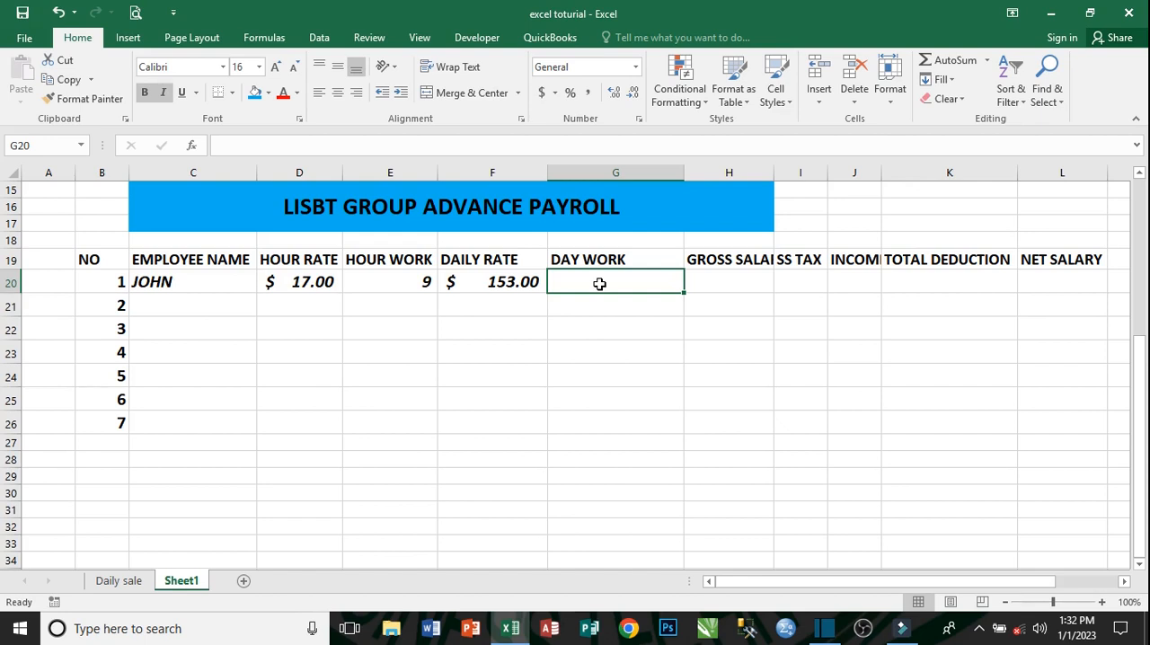
type("20")
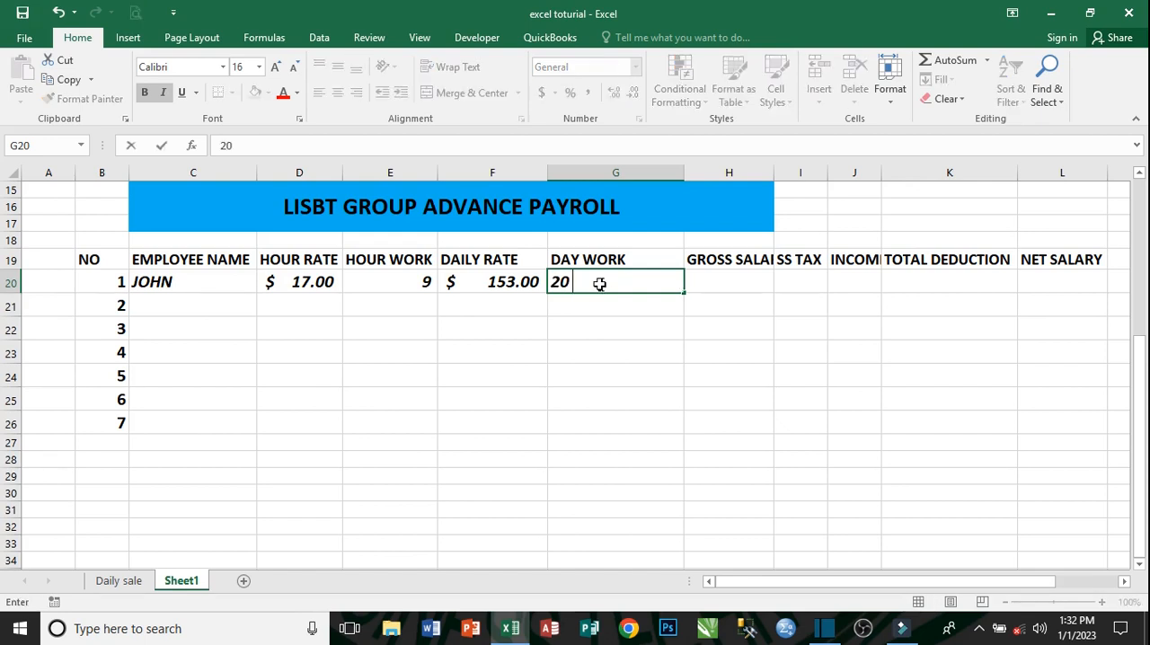
key("Tab")
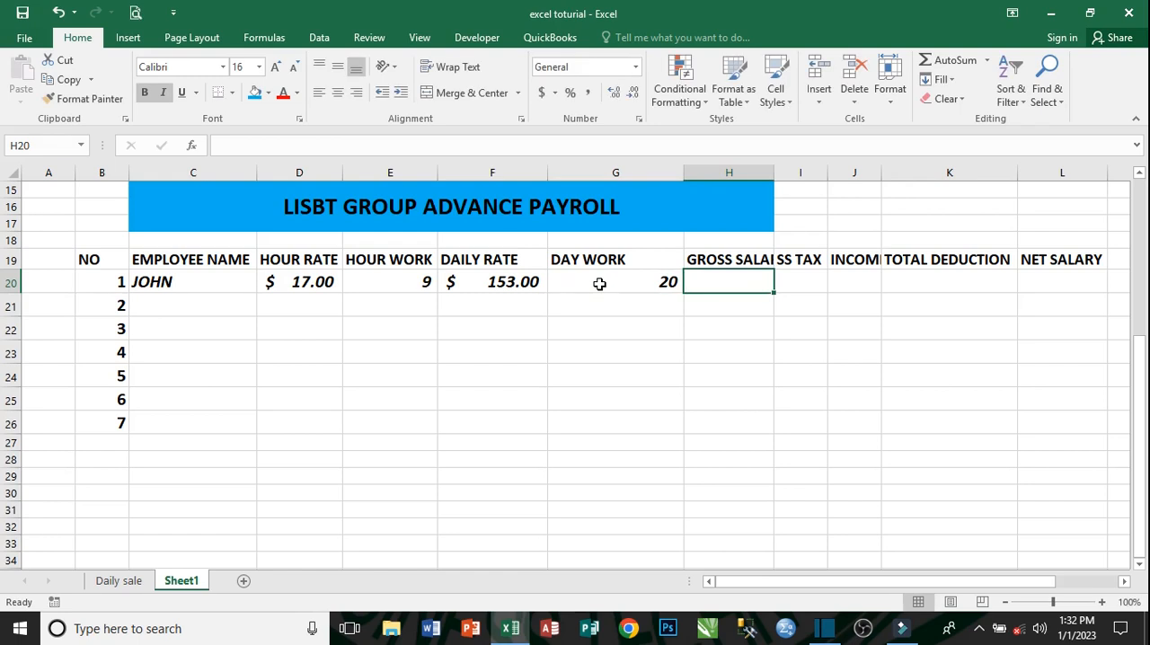
- Fit column H to its header text and calculate the gross salary in H20 with the formula =F20*G20
double_click(775, 173)
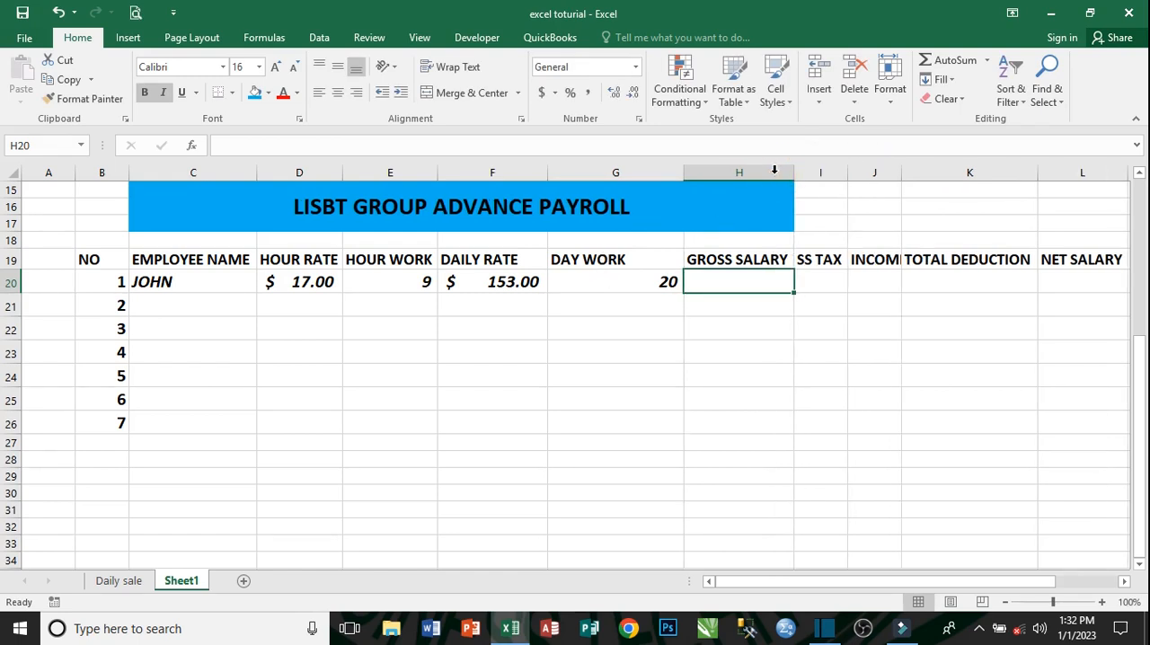
left_click(747, 284)
type("=")
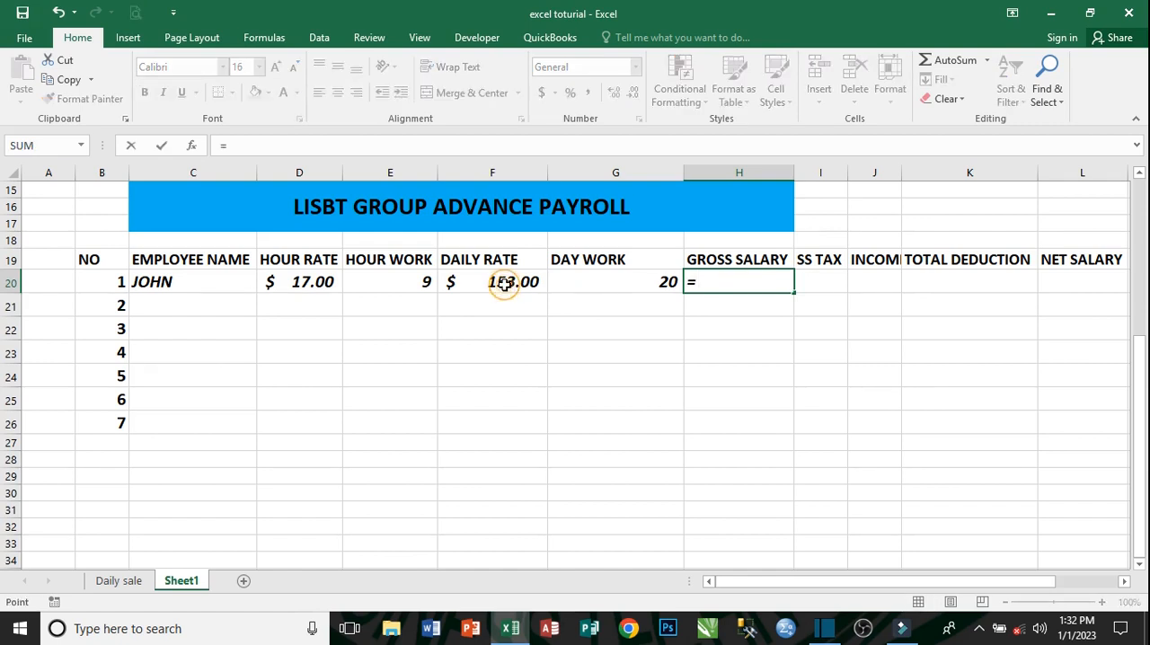
left_click(508, 283)
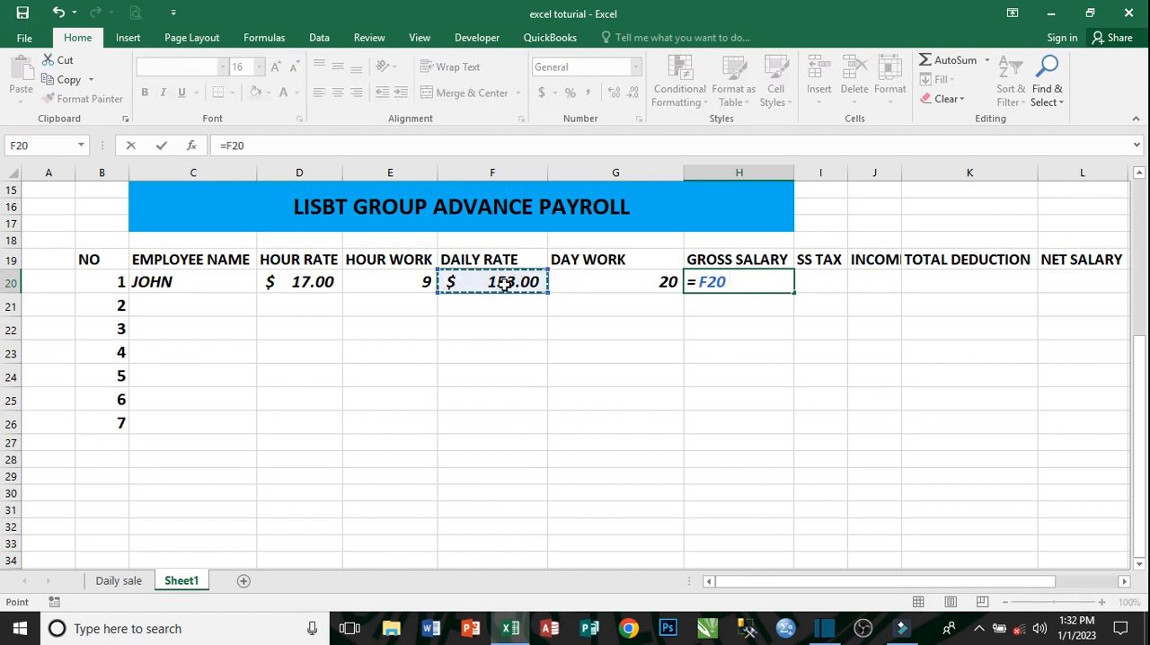
type("*")
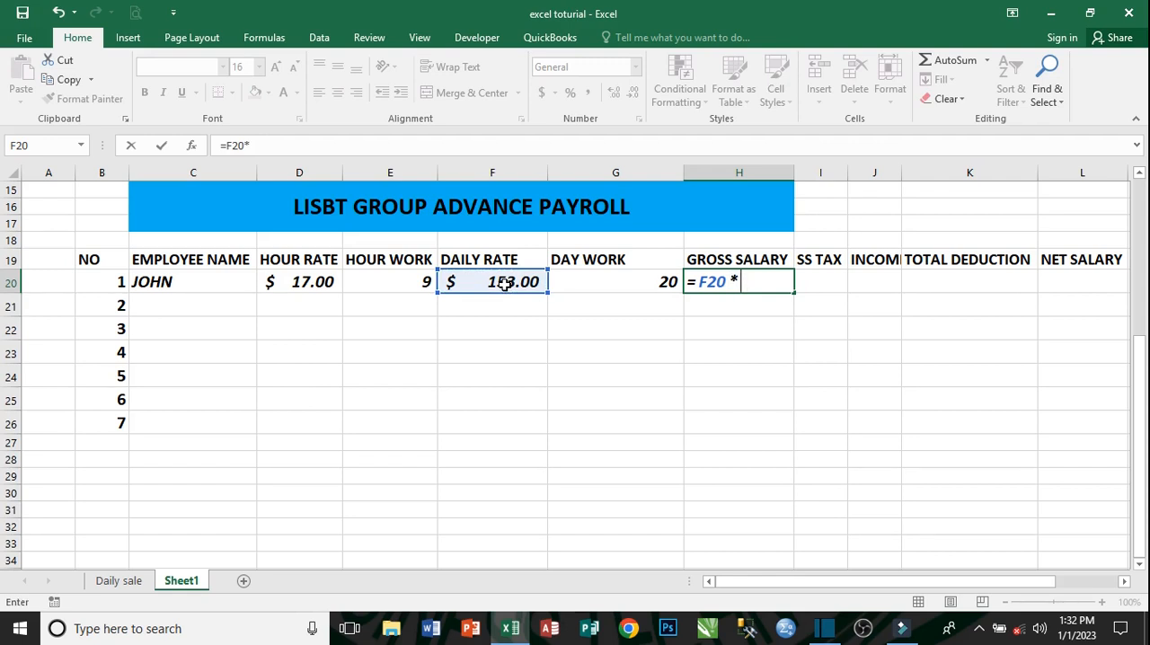
left_click(609, 281)
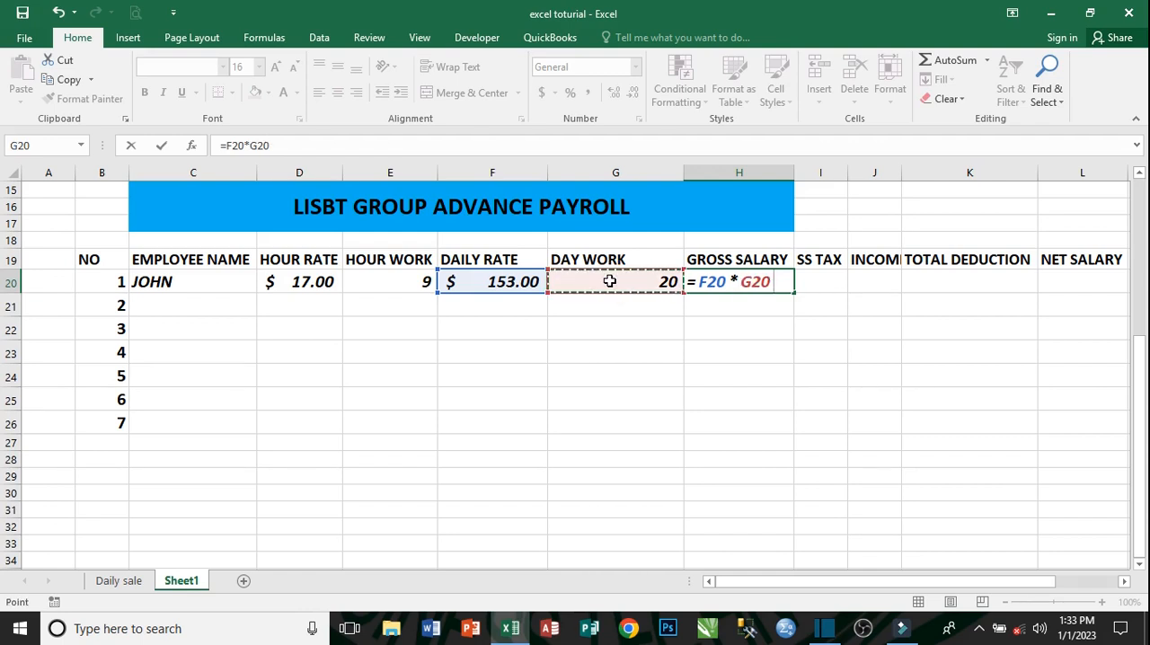
key("Return")
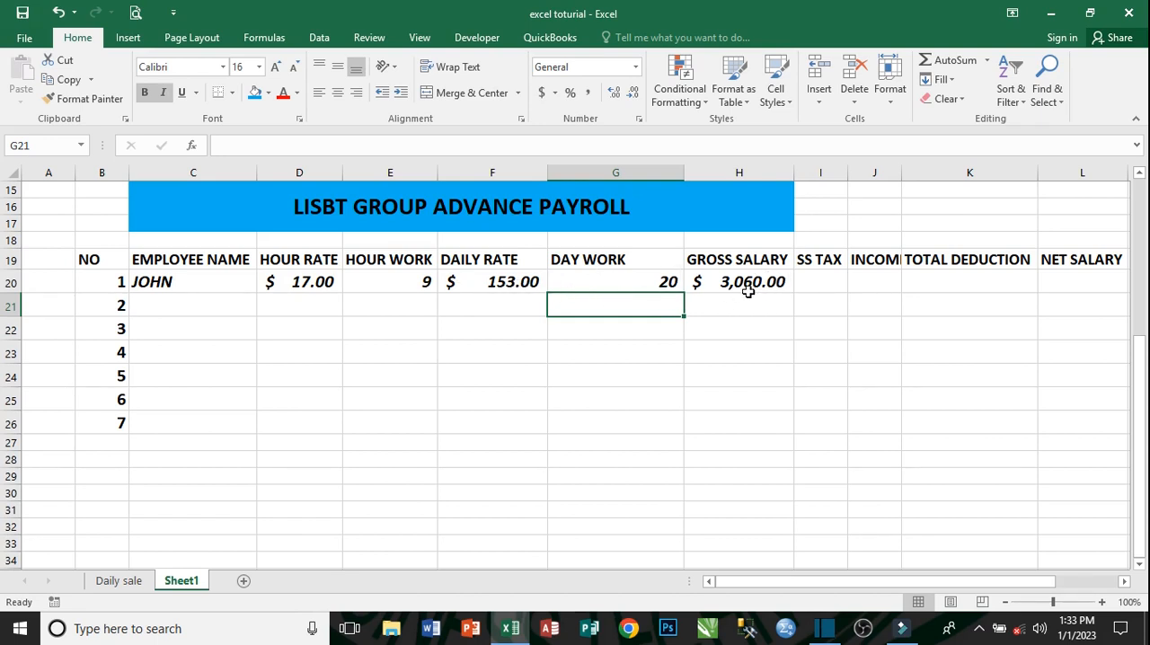
- Enter 95 as the first employee's SS tax in I20
left_click(825, 279)
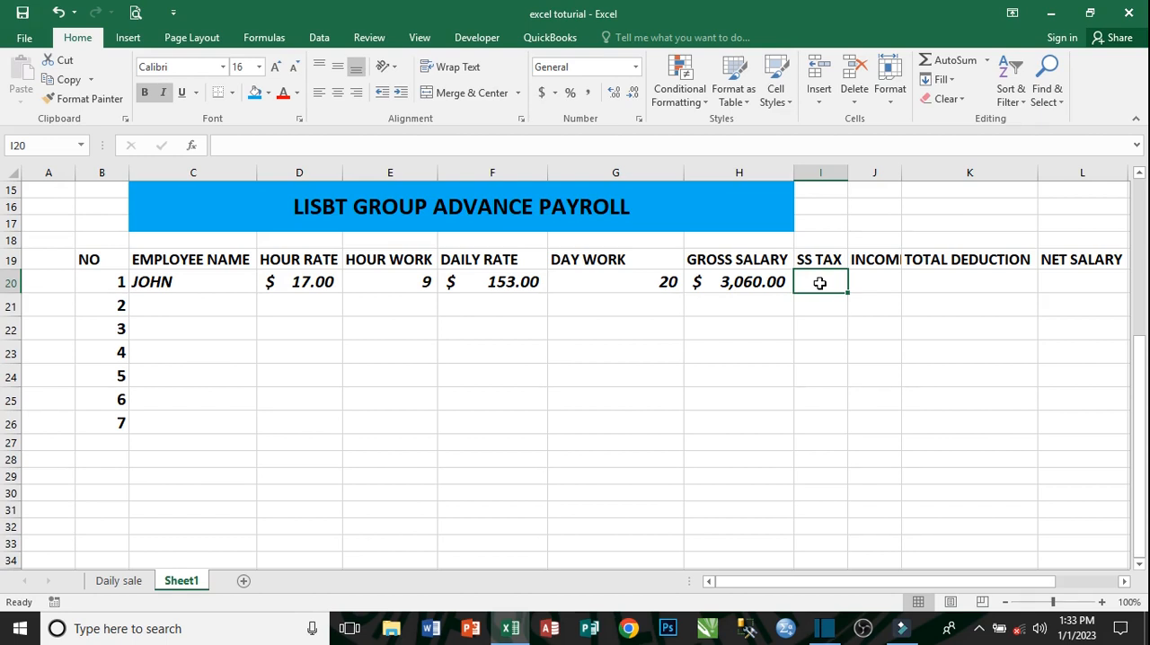
type("95")
key("Tab")
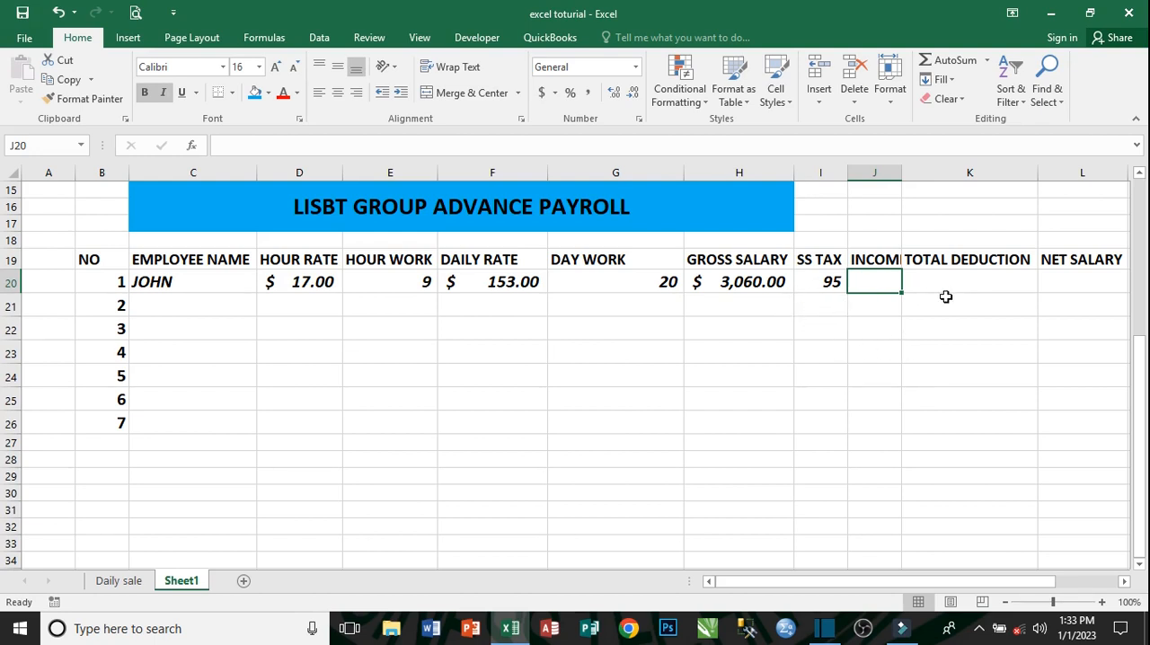
- Fit column J to its header text and enter 55 as the income tax in J20
double_click(902, 172)
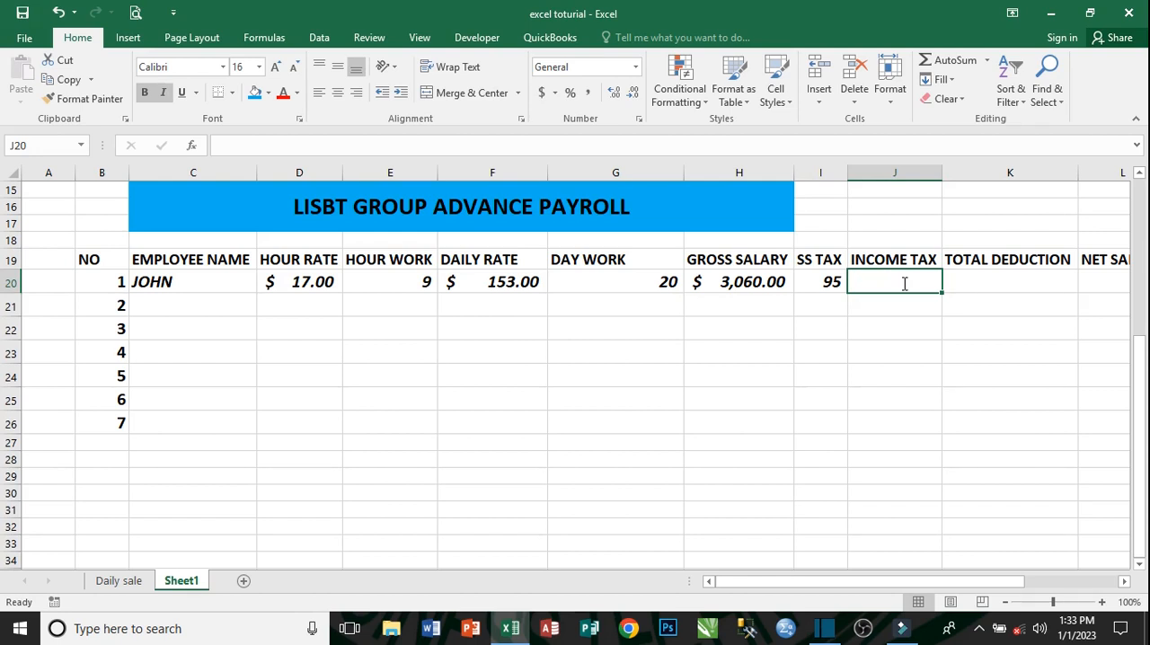
type("55")
key("Tab")
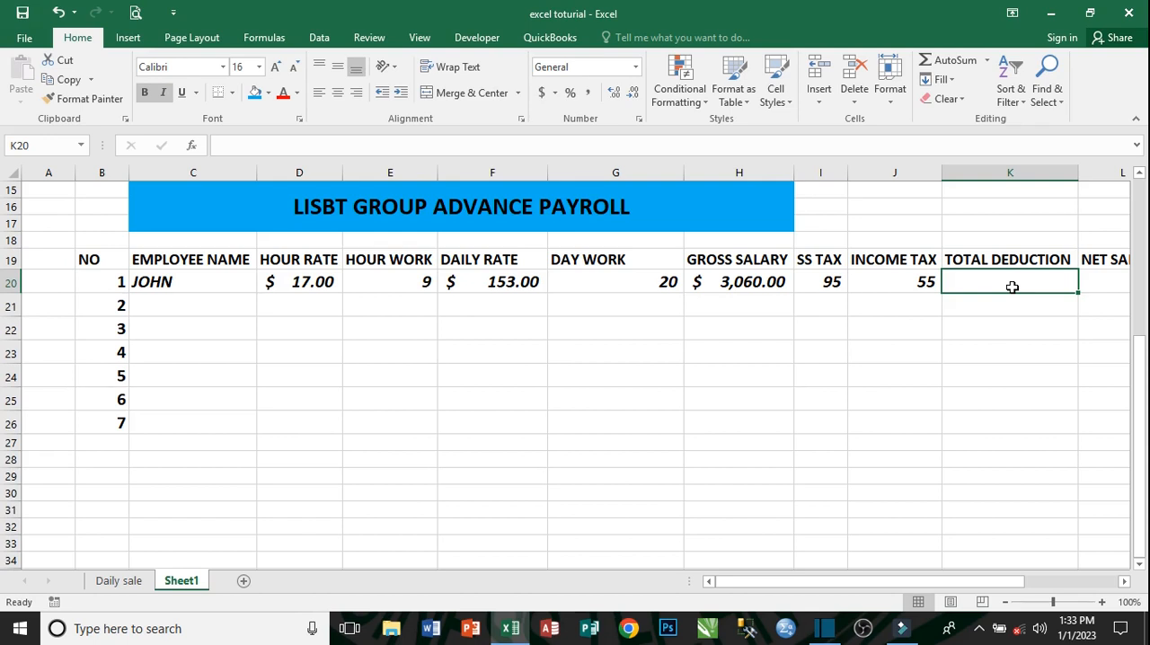
- Calculate the first employee's total deduction in K20 with the formula =I20+J20
type("=")
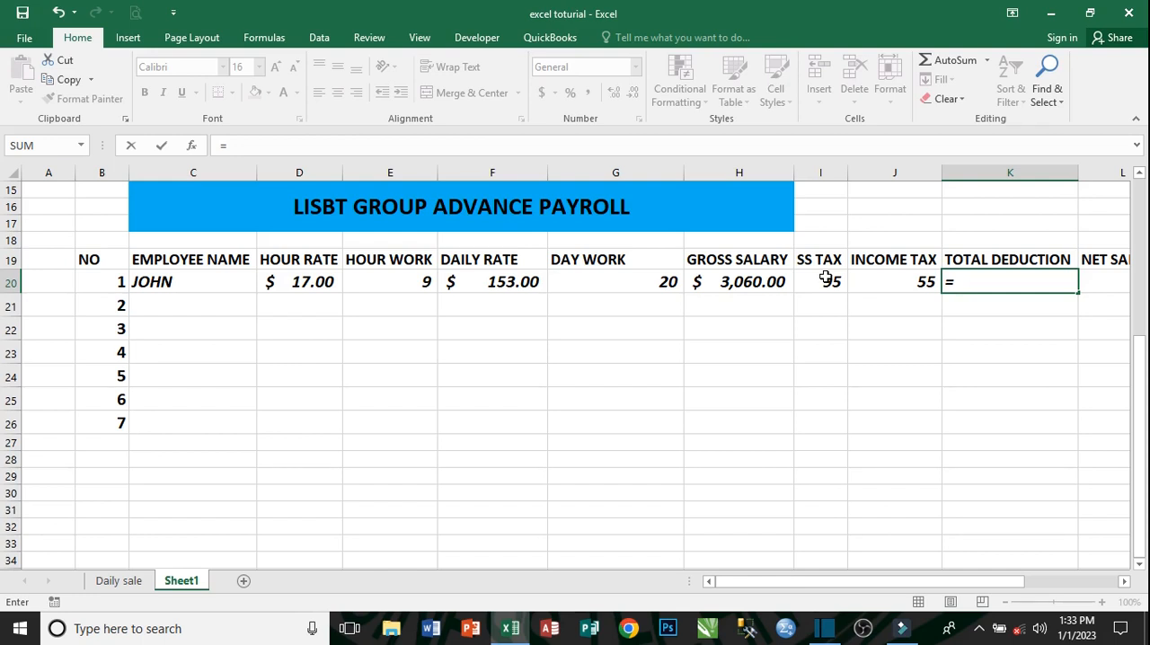
left_click(826, 279)
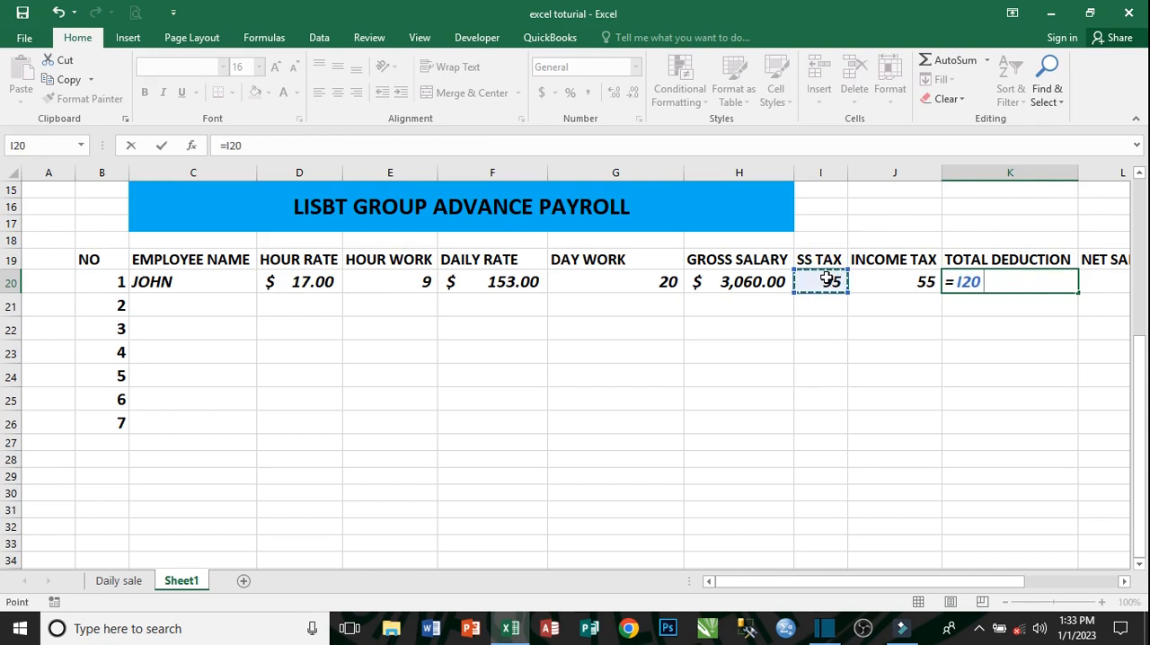
type("_")
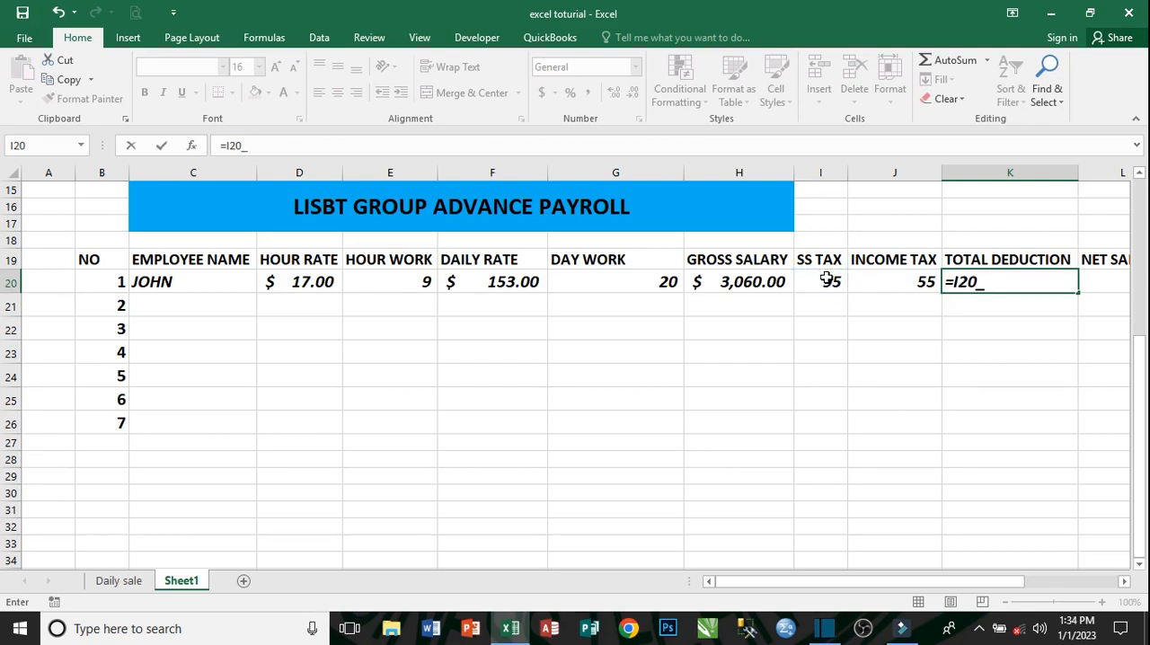
key("BackSpace")
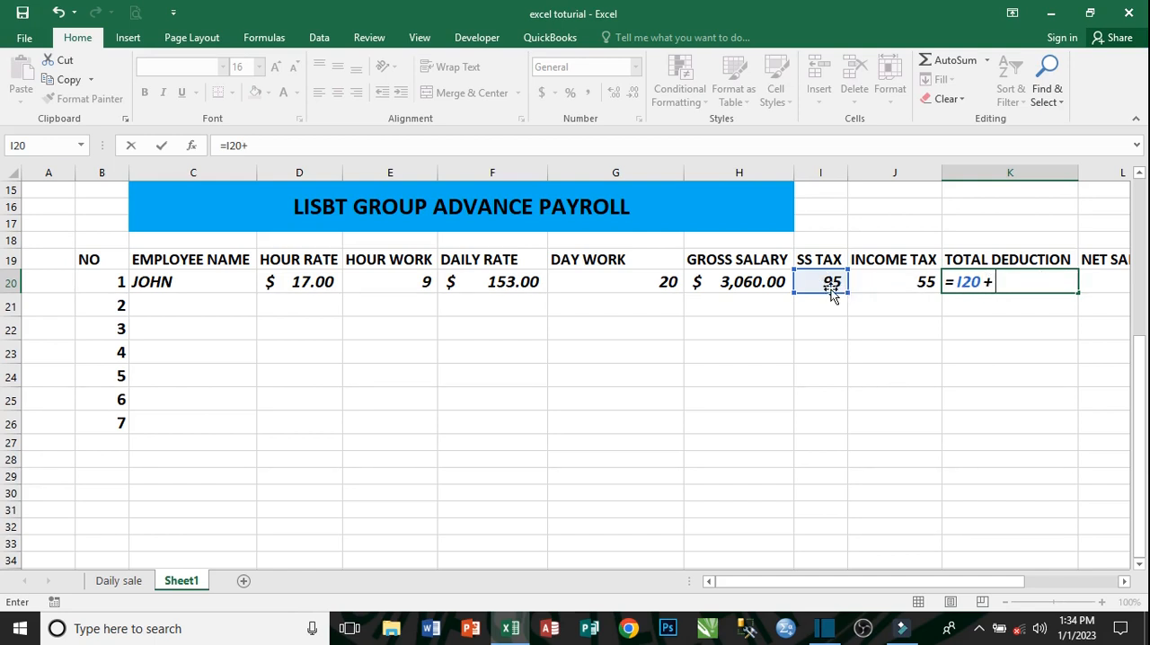
left_click(891, 283)
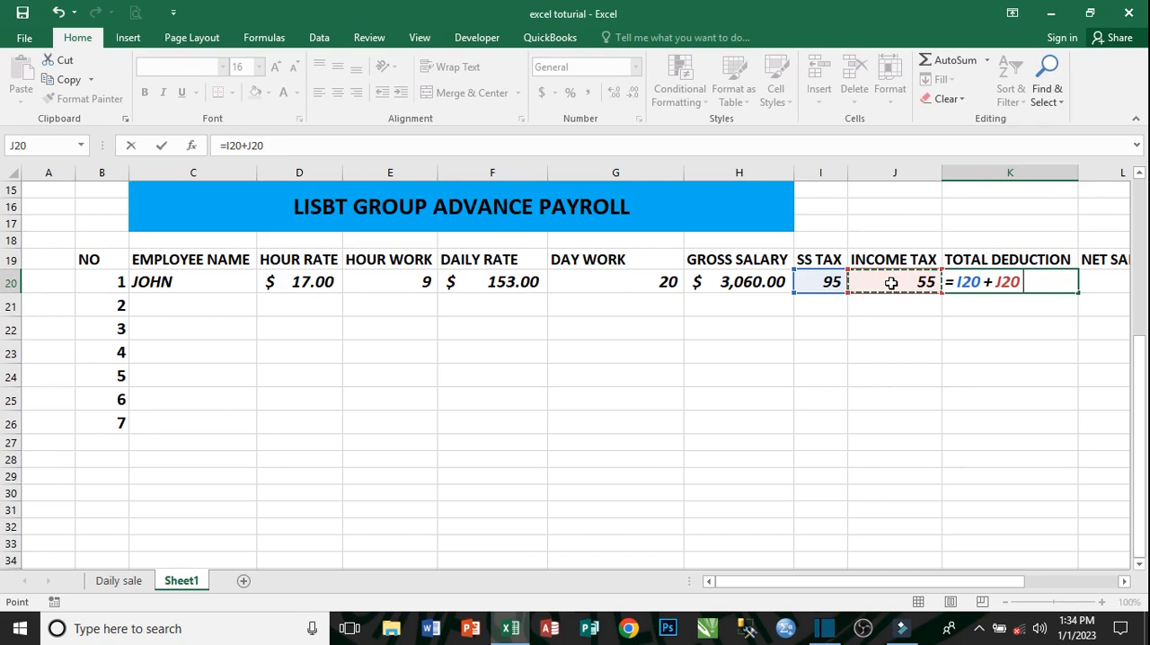
key("Return")
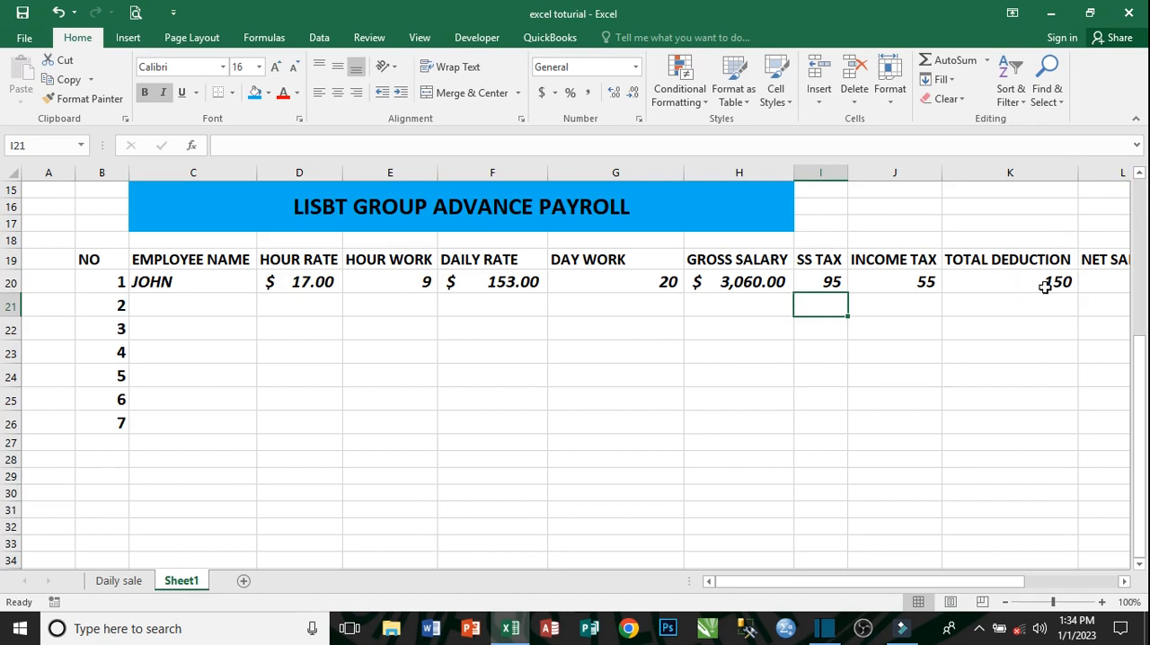
- Calculate the first employee's net salary in L20 by subtracting total deduction from gross salary with the formula =H20-K20
left_click(1103, 281)
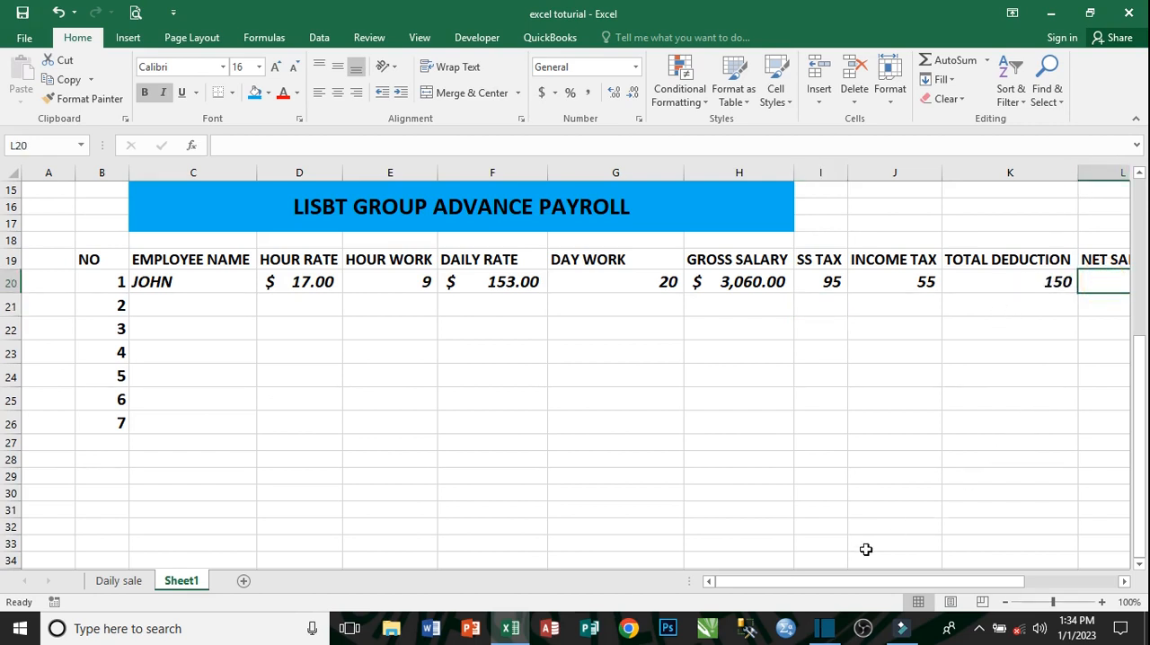
left_click_drag(843, 585, 889, 539)
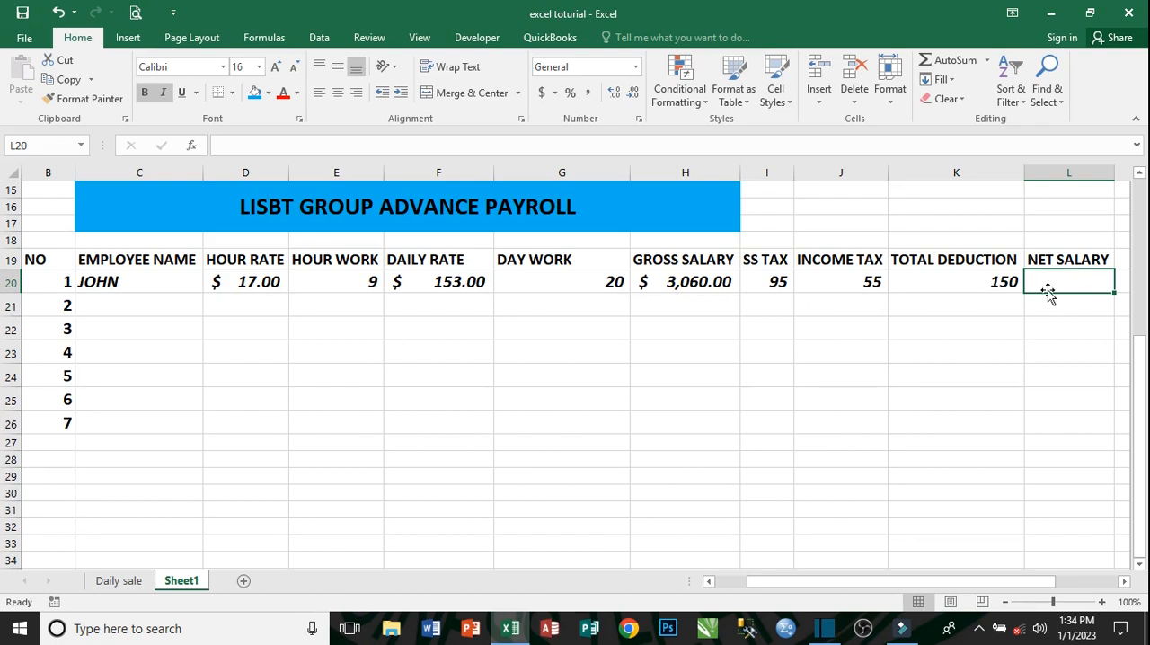
type("=")
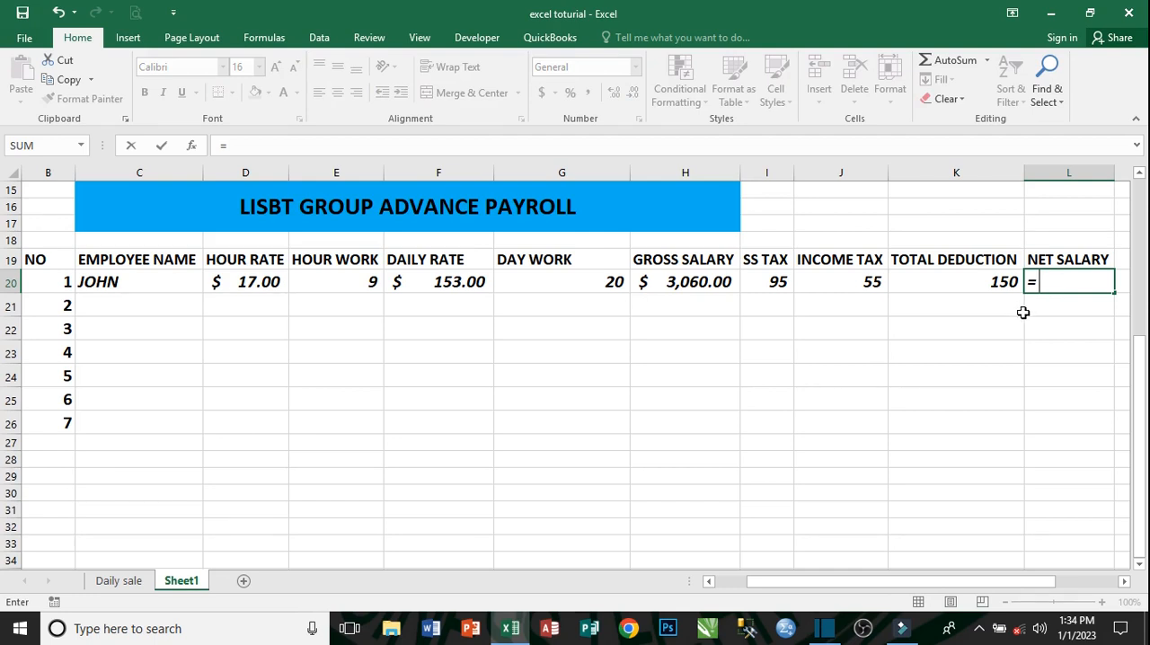
left_click(698, 281)
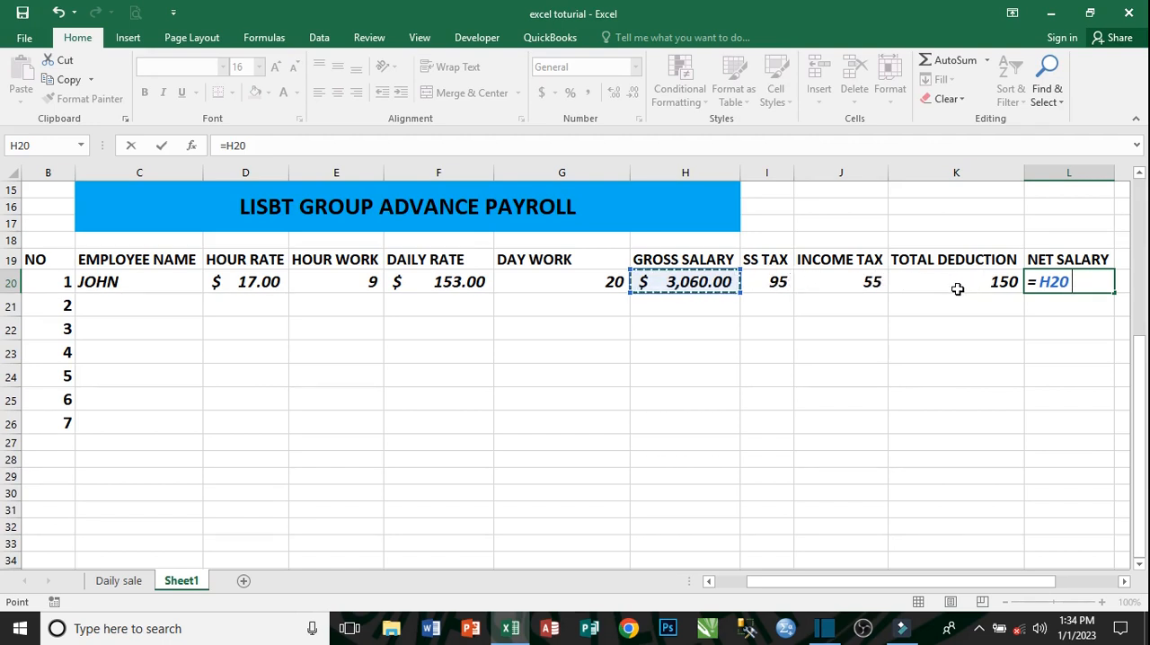
type("-")
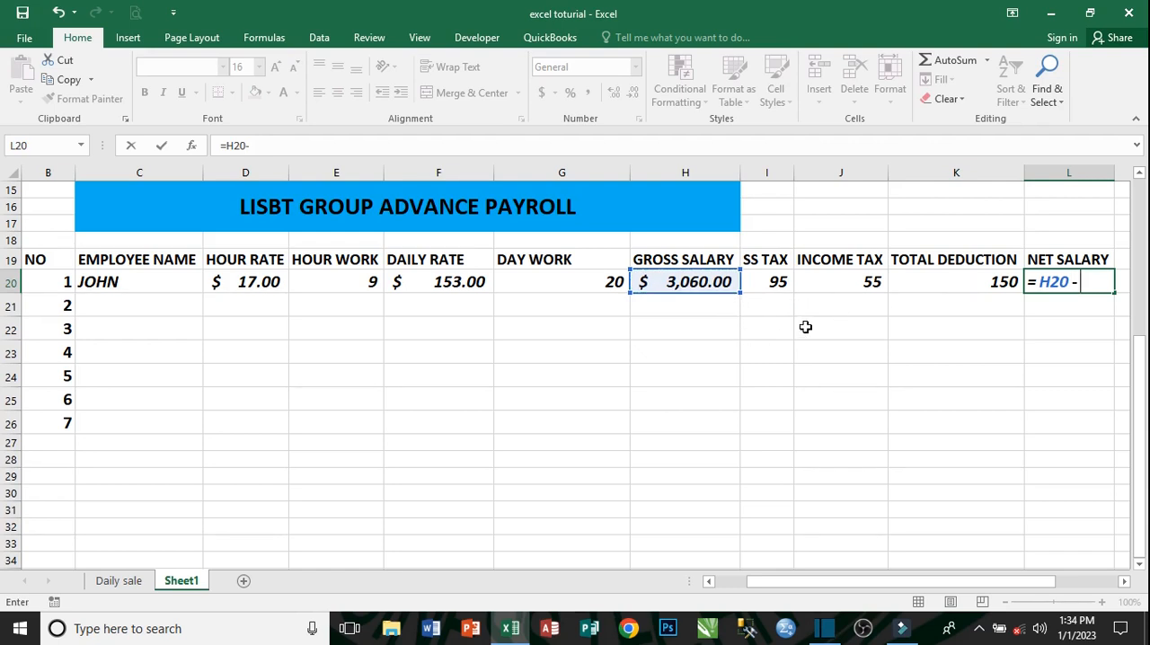
left_click(955, 282)
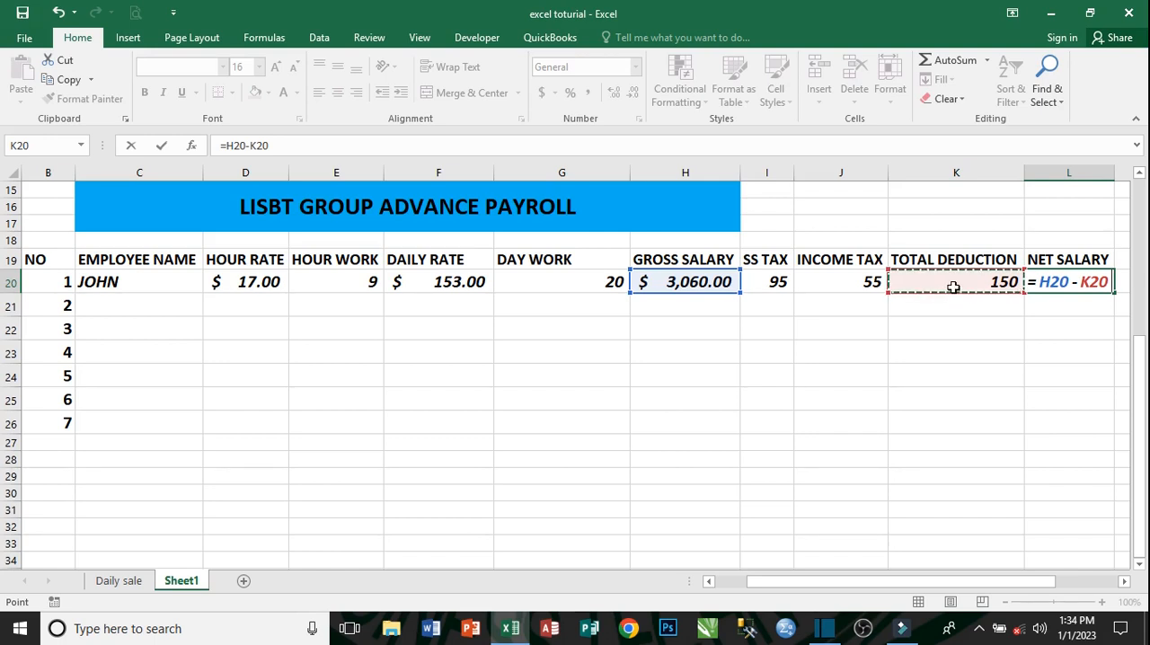
key("Return")
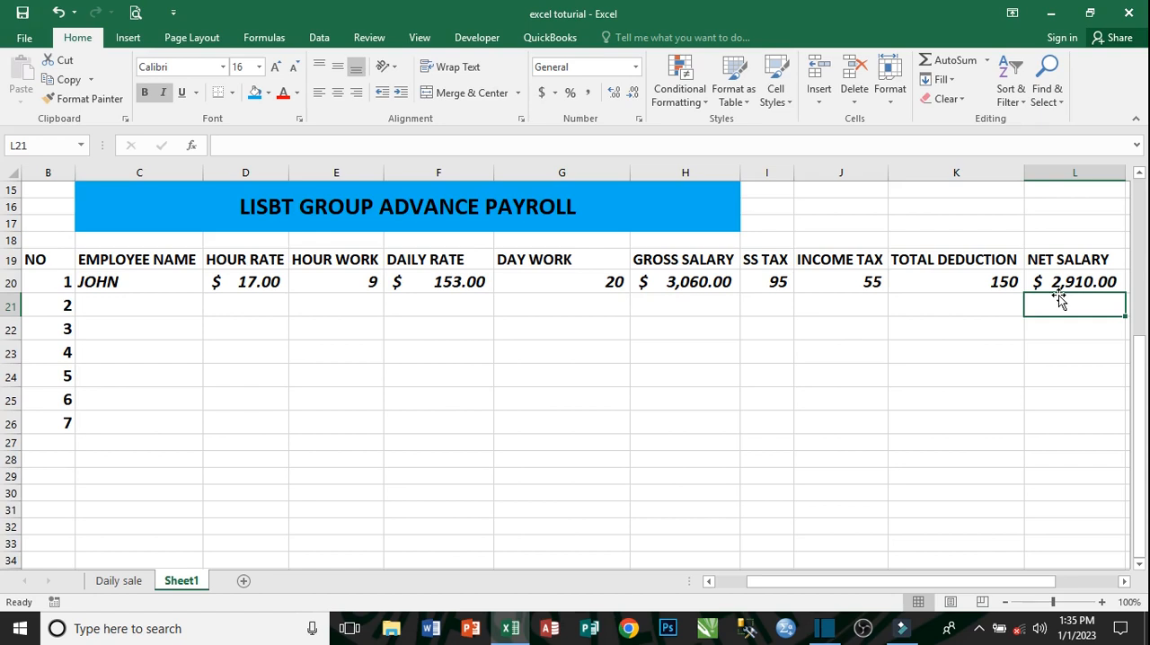
- Examine the net salary formula in L20 and compare the Daily Payroll table with the Advance Payroll table
left_click(1081, 279)
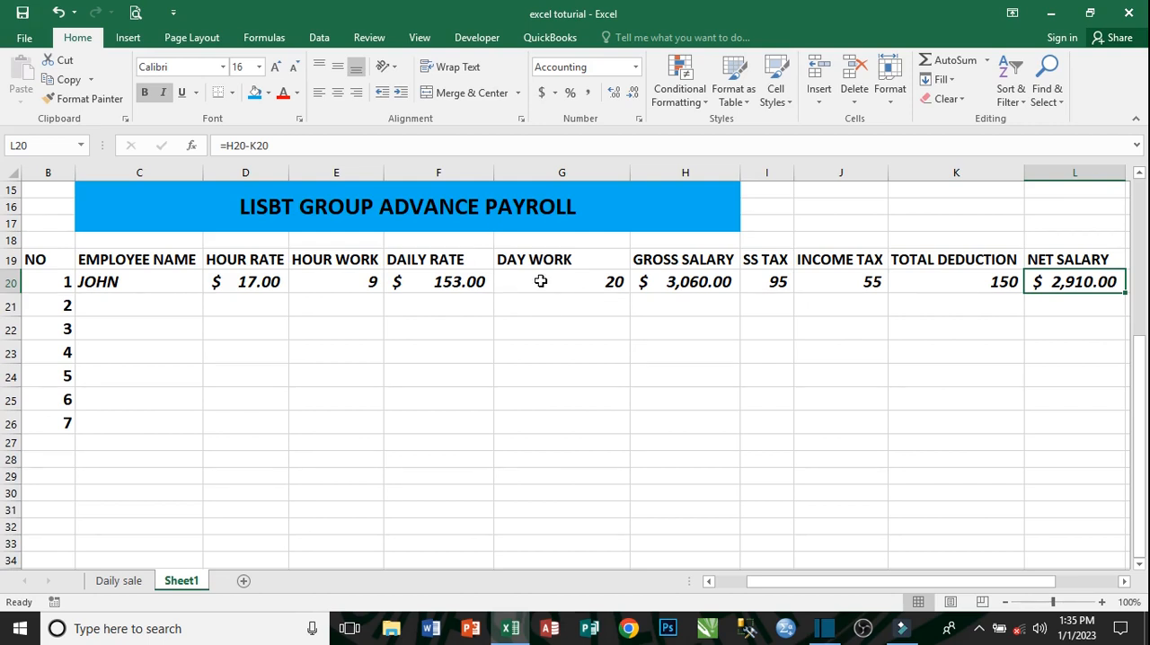
scroll(540, 280, "up", 5)
scroll(540, 280, "down", 2)
scroll(539, 282, "up", 2)
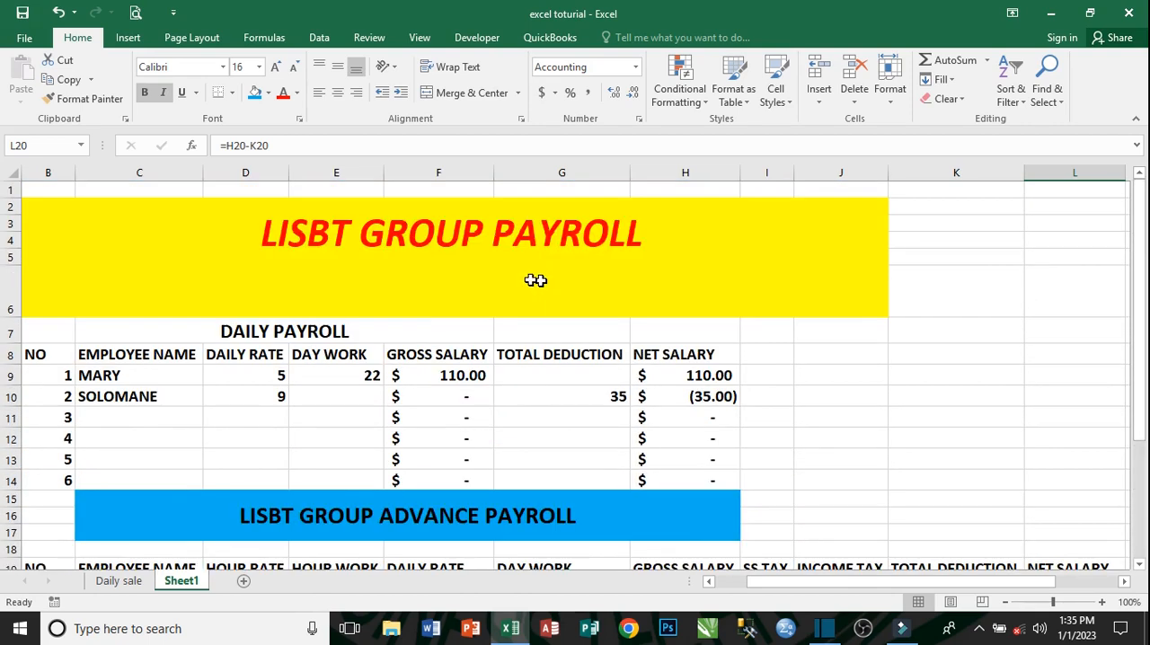
scroll(440, 329, "down", 1)
scroll(443, 326, "up", 1)
scroll(418, 393, "down", 1)
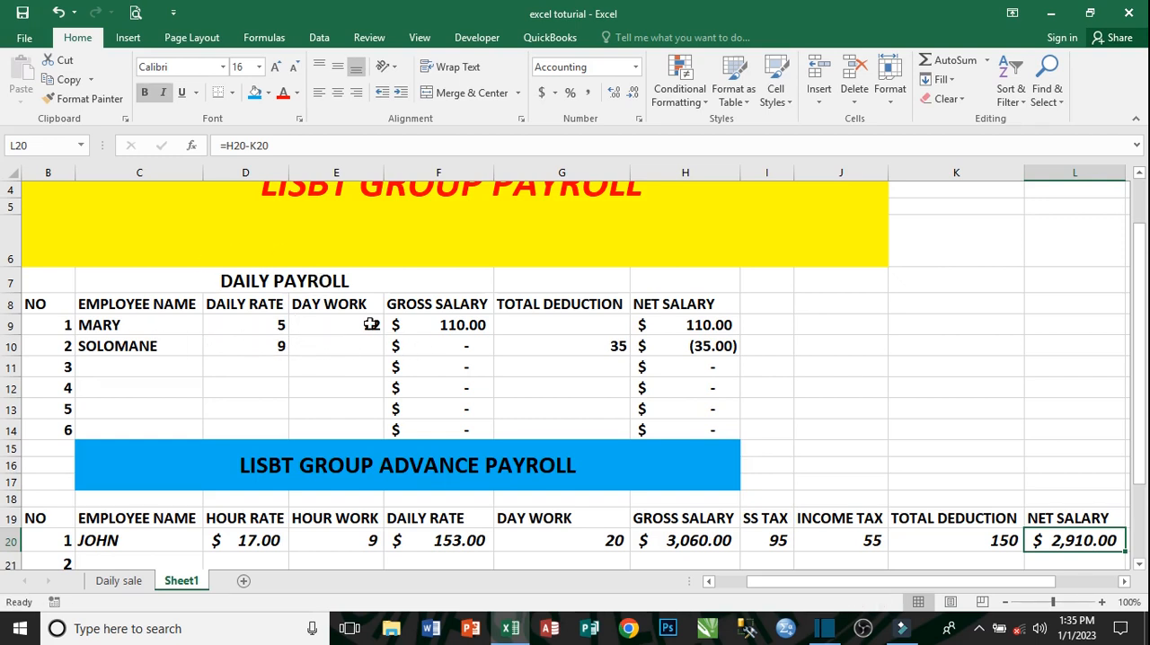
scroll(396, 328, "up", 1)
scroll(330, 347, "down", 2)
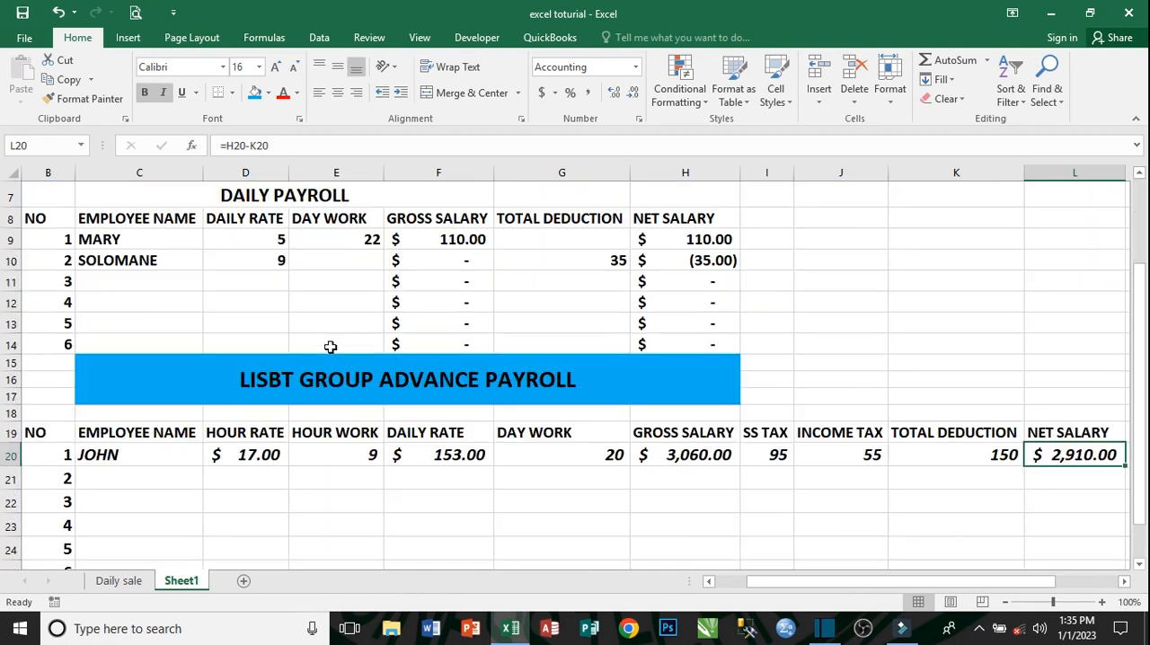
scroll(327, 346, "down", 1)
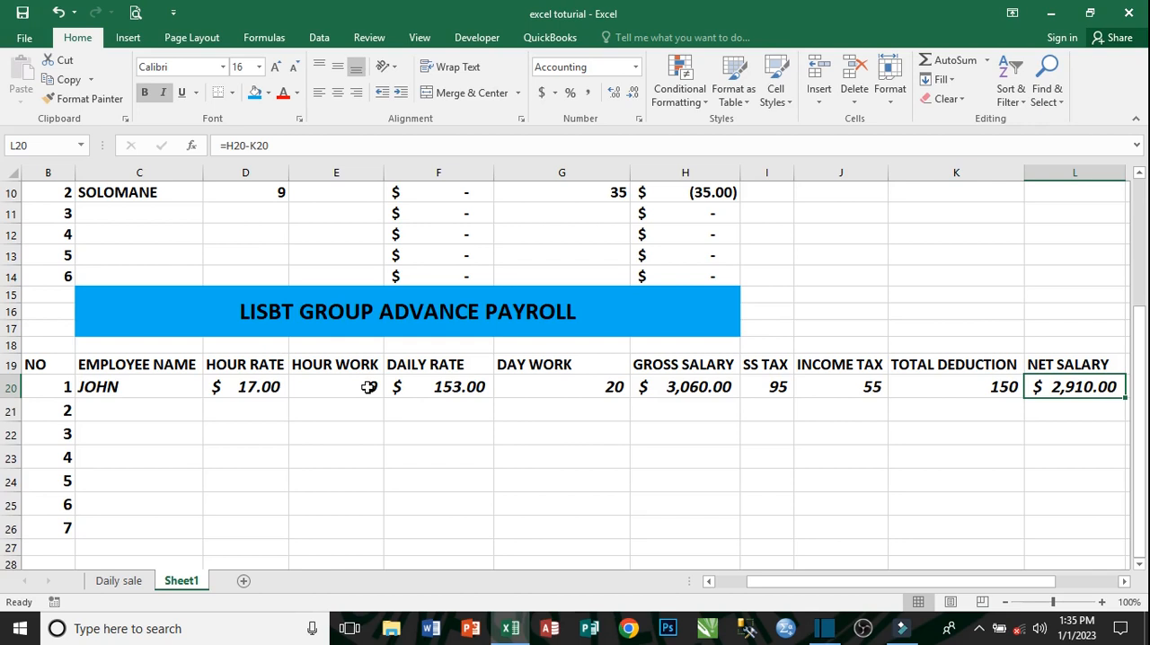
scroll(368, 387, "up", 1)
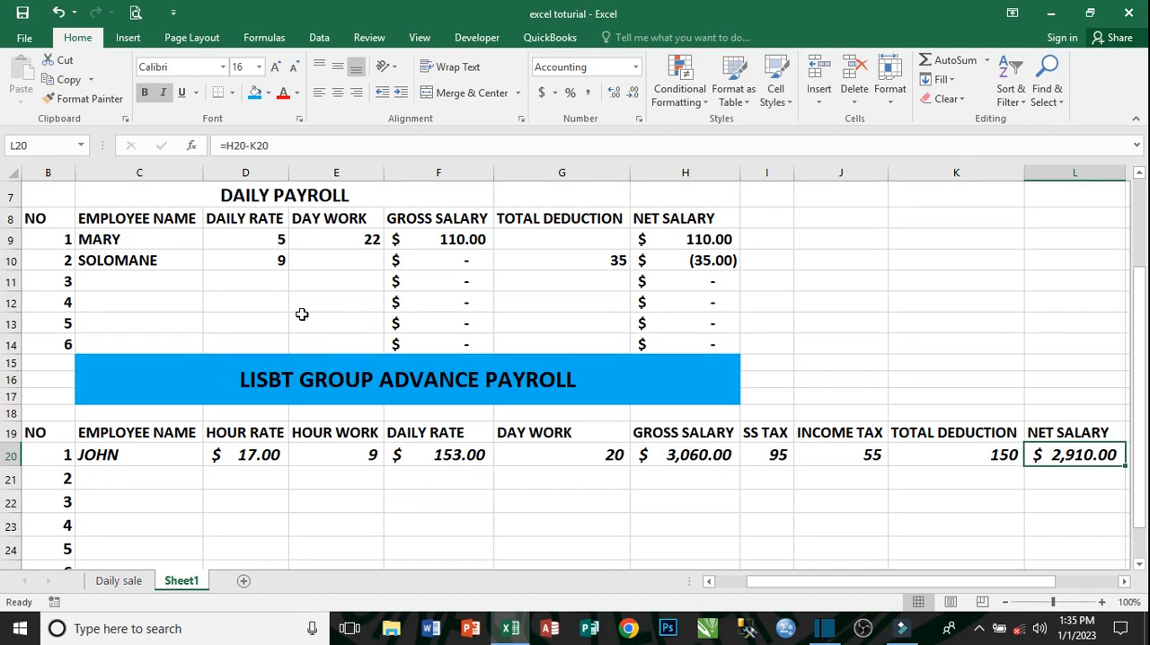
scroll(352, 368, "up", 1)
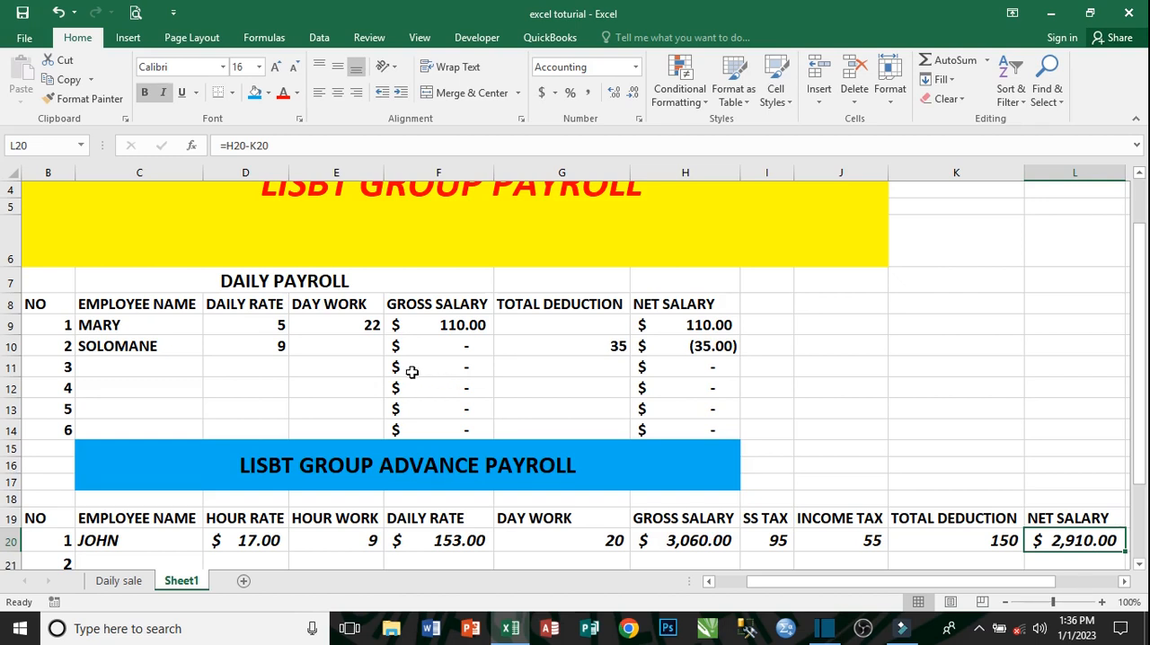
scroll(412, 371, "up", 1)
scroll(412, 372, "down", 3)
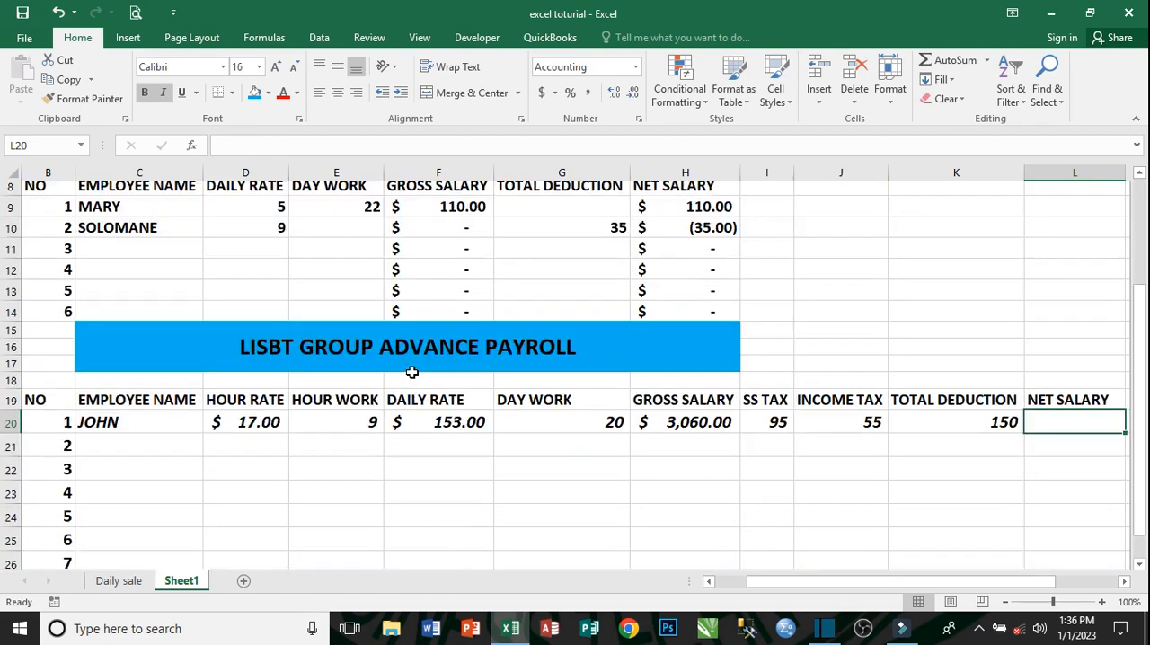